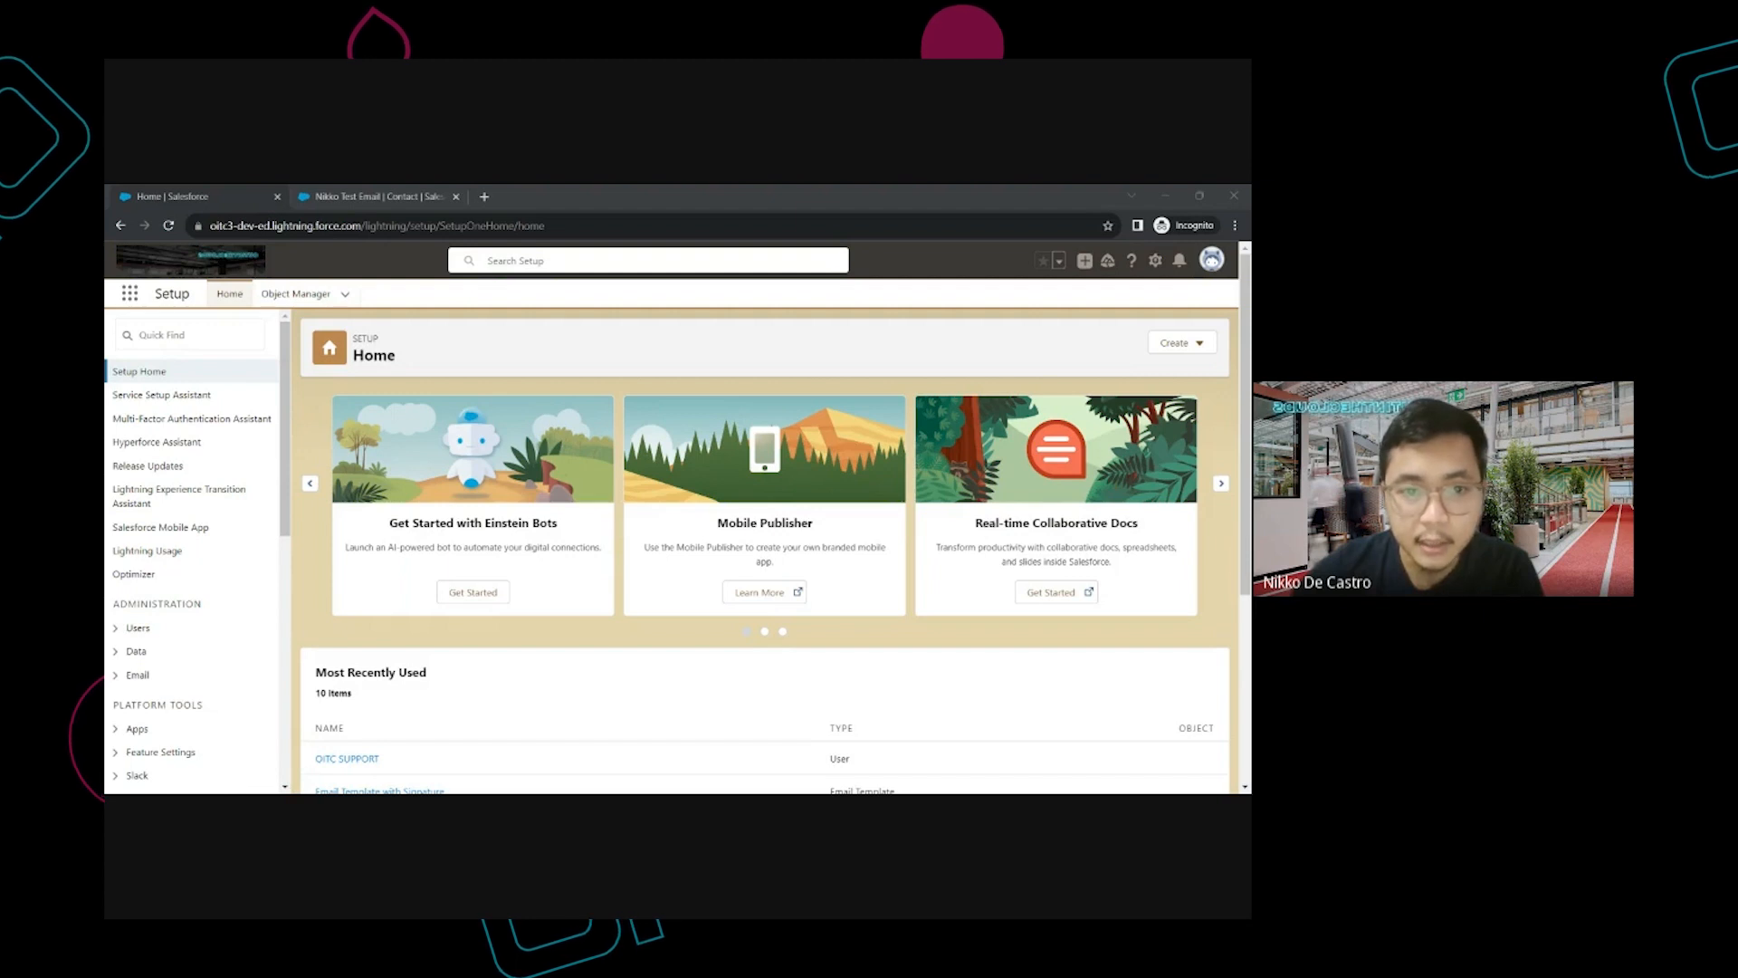
Find the Contact object in Object Manager and open its Validation Rules list
left_click(317, 375)
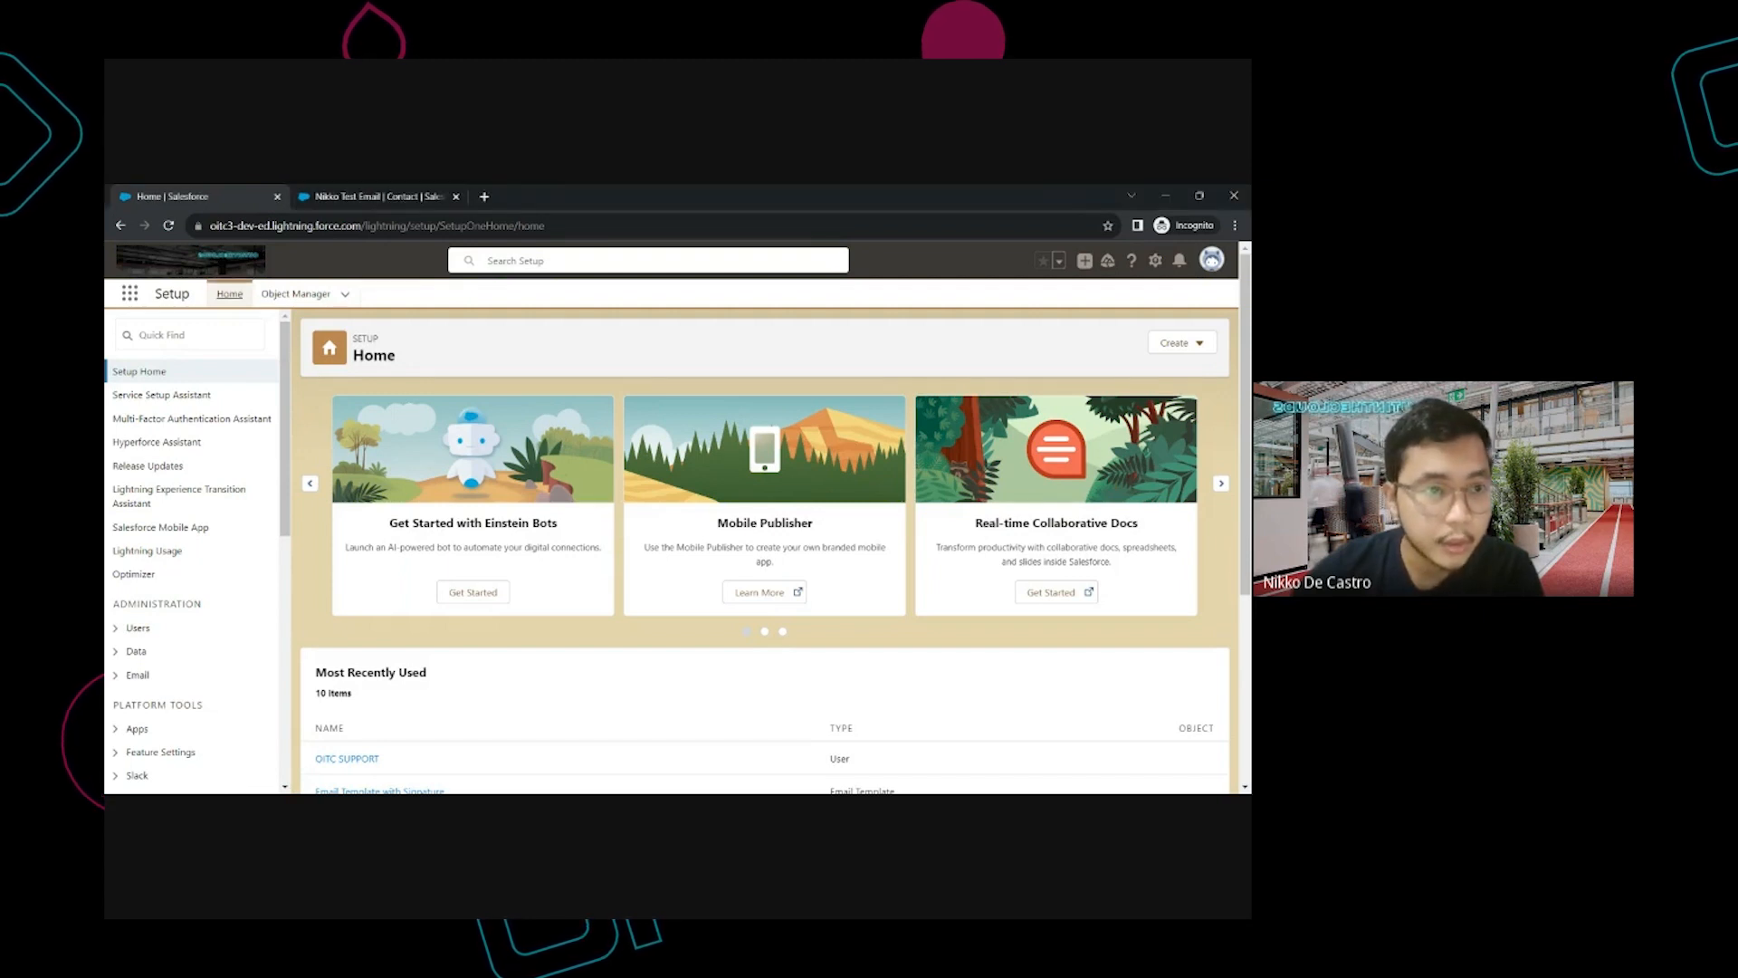
key("alt+Tab")
left_click(297, 296)
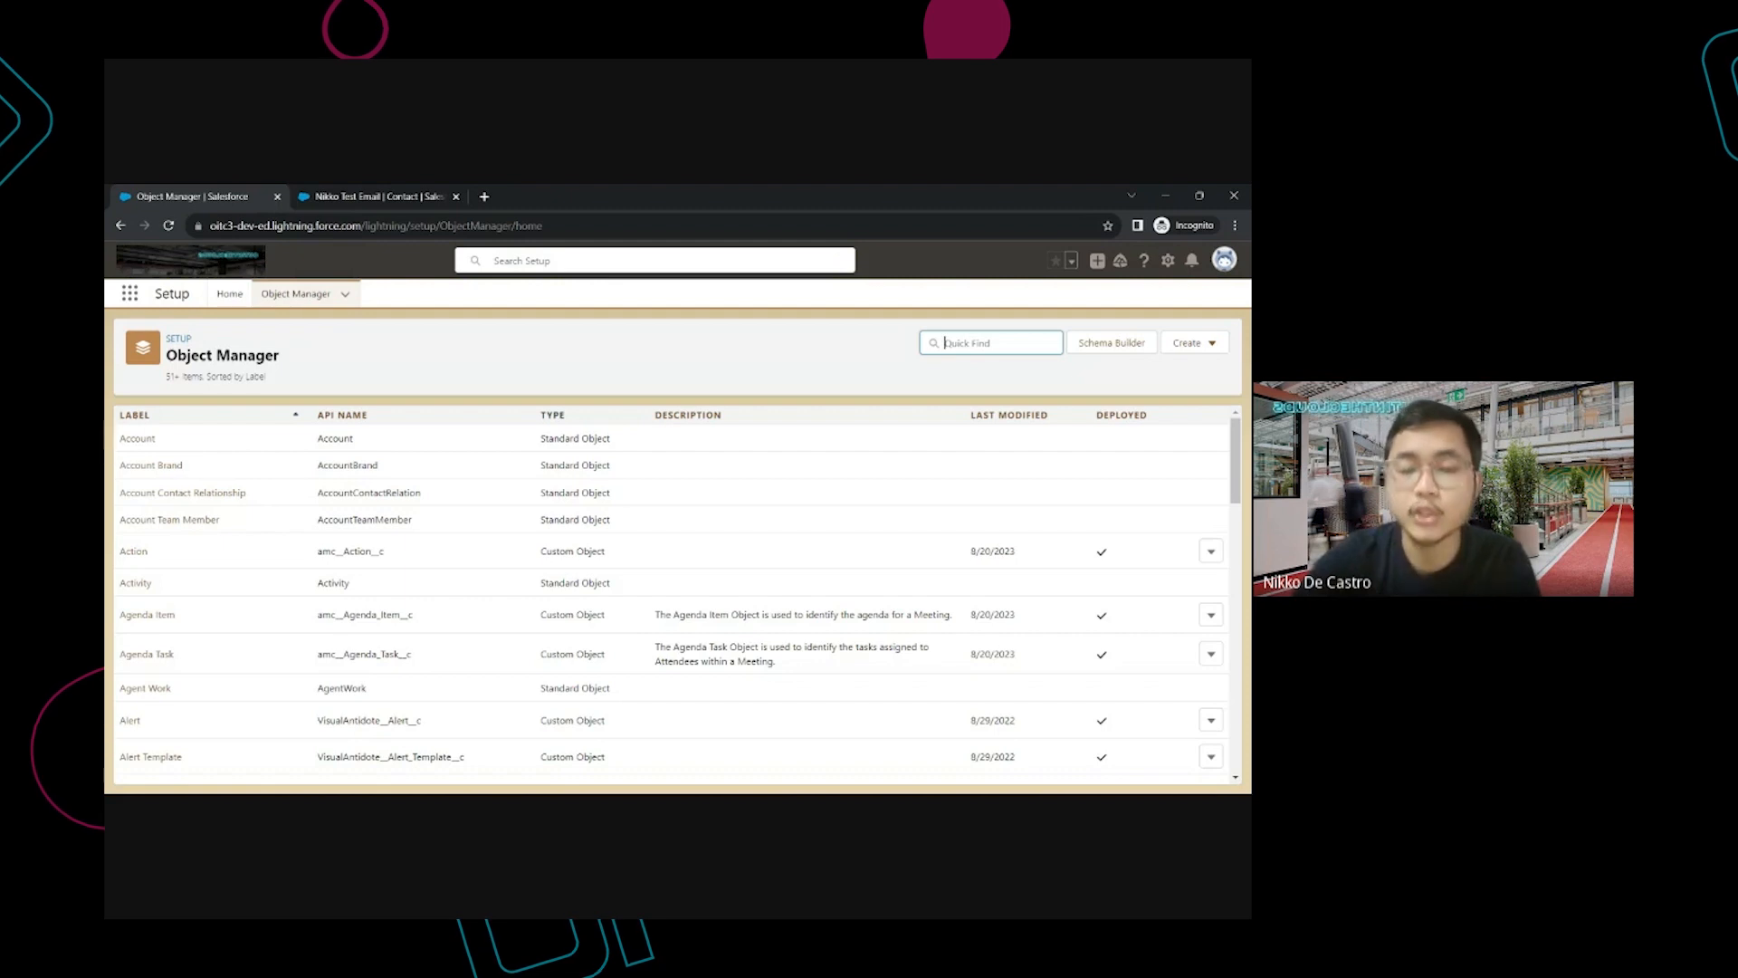
type("Contact")
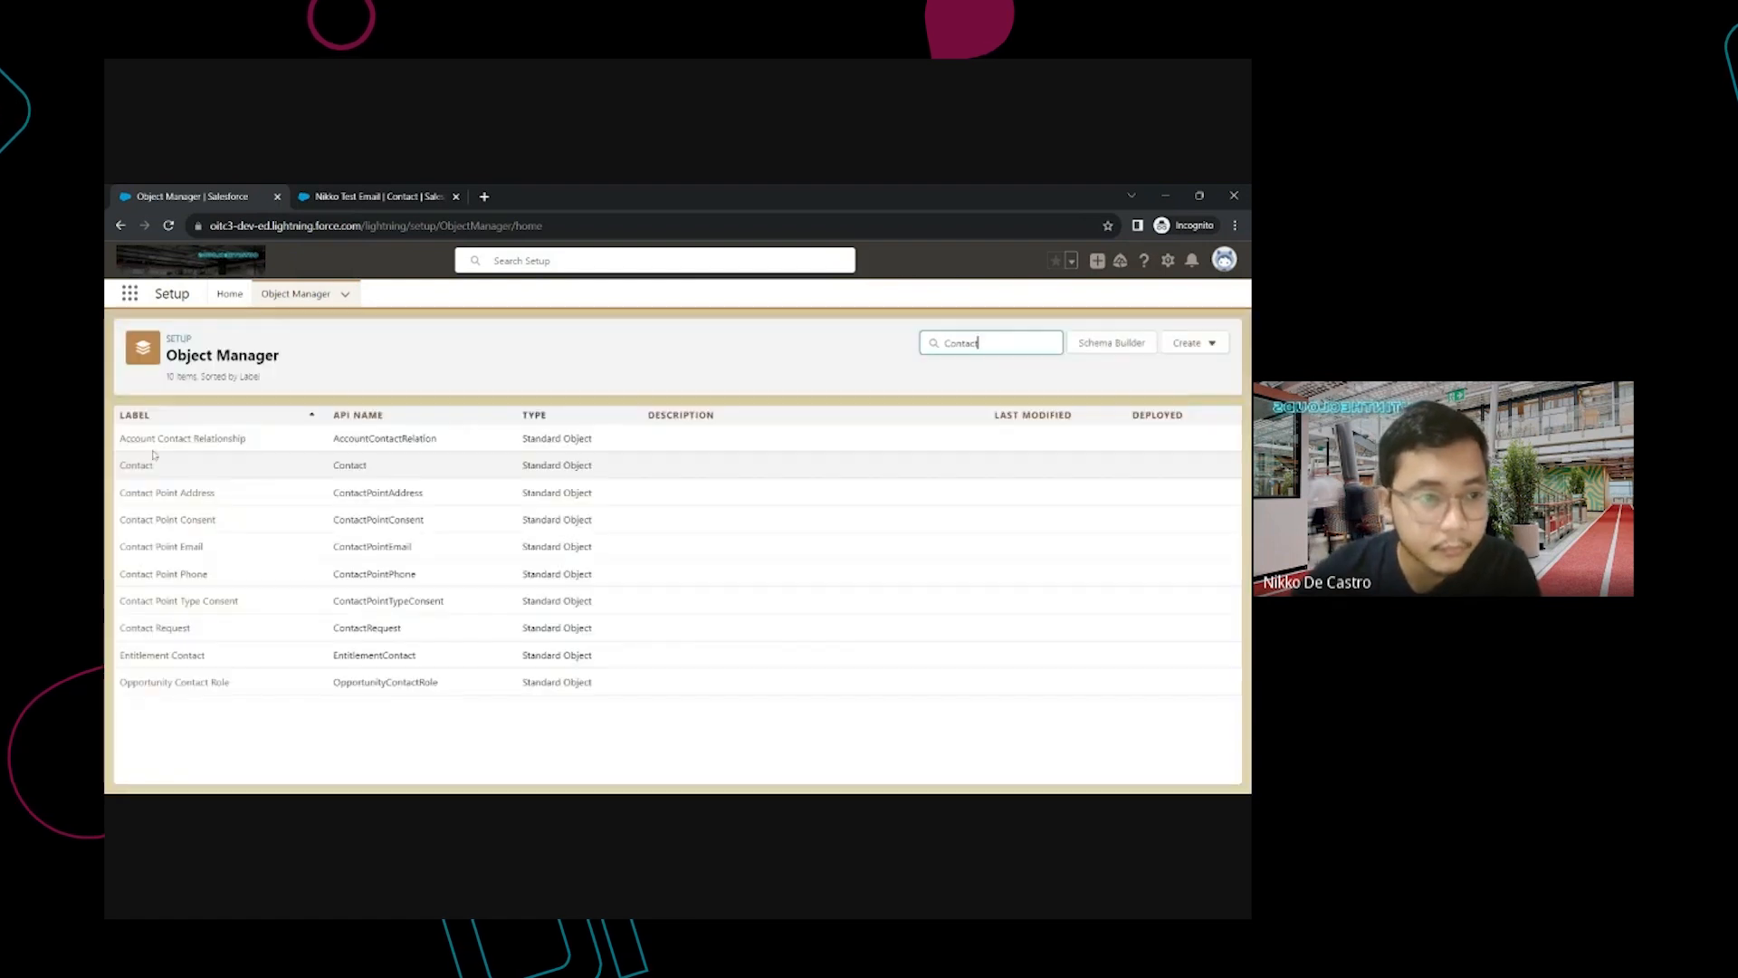
left_click(161, 462)
scroll(286, 662, "down", 2)
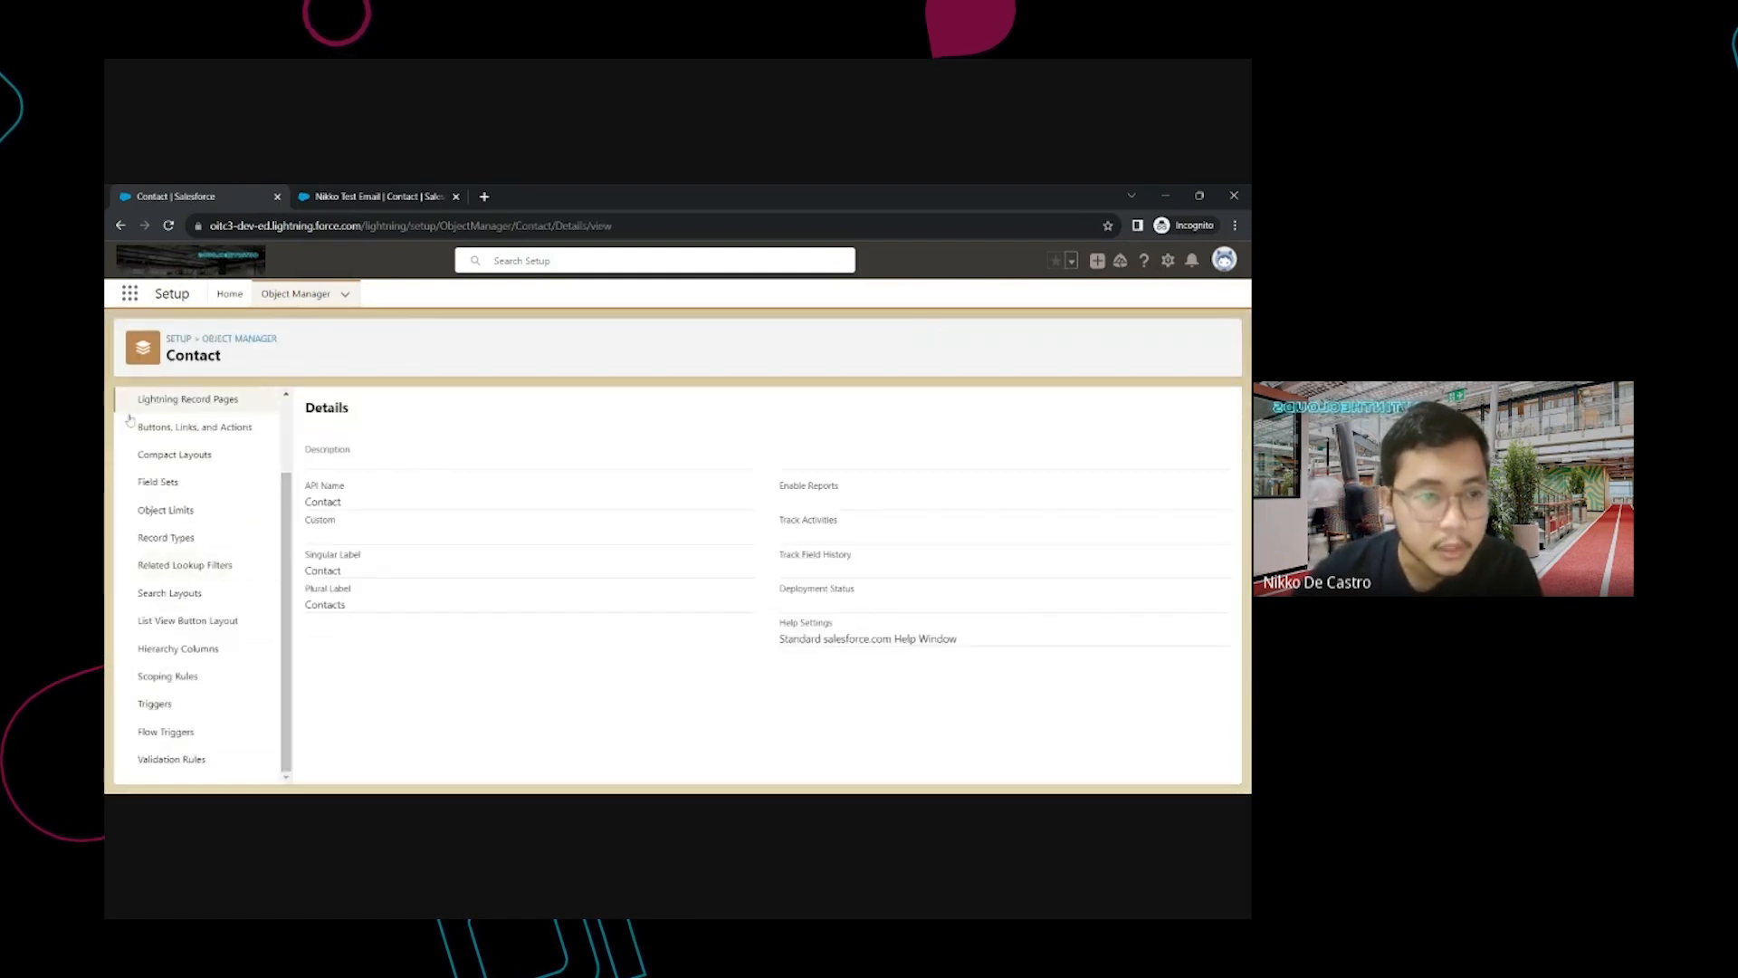
left_click(168, 762)
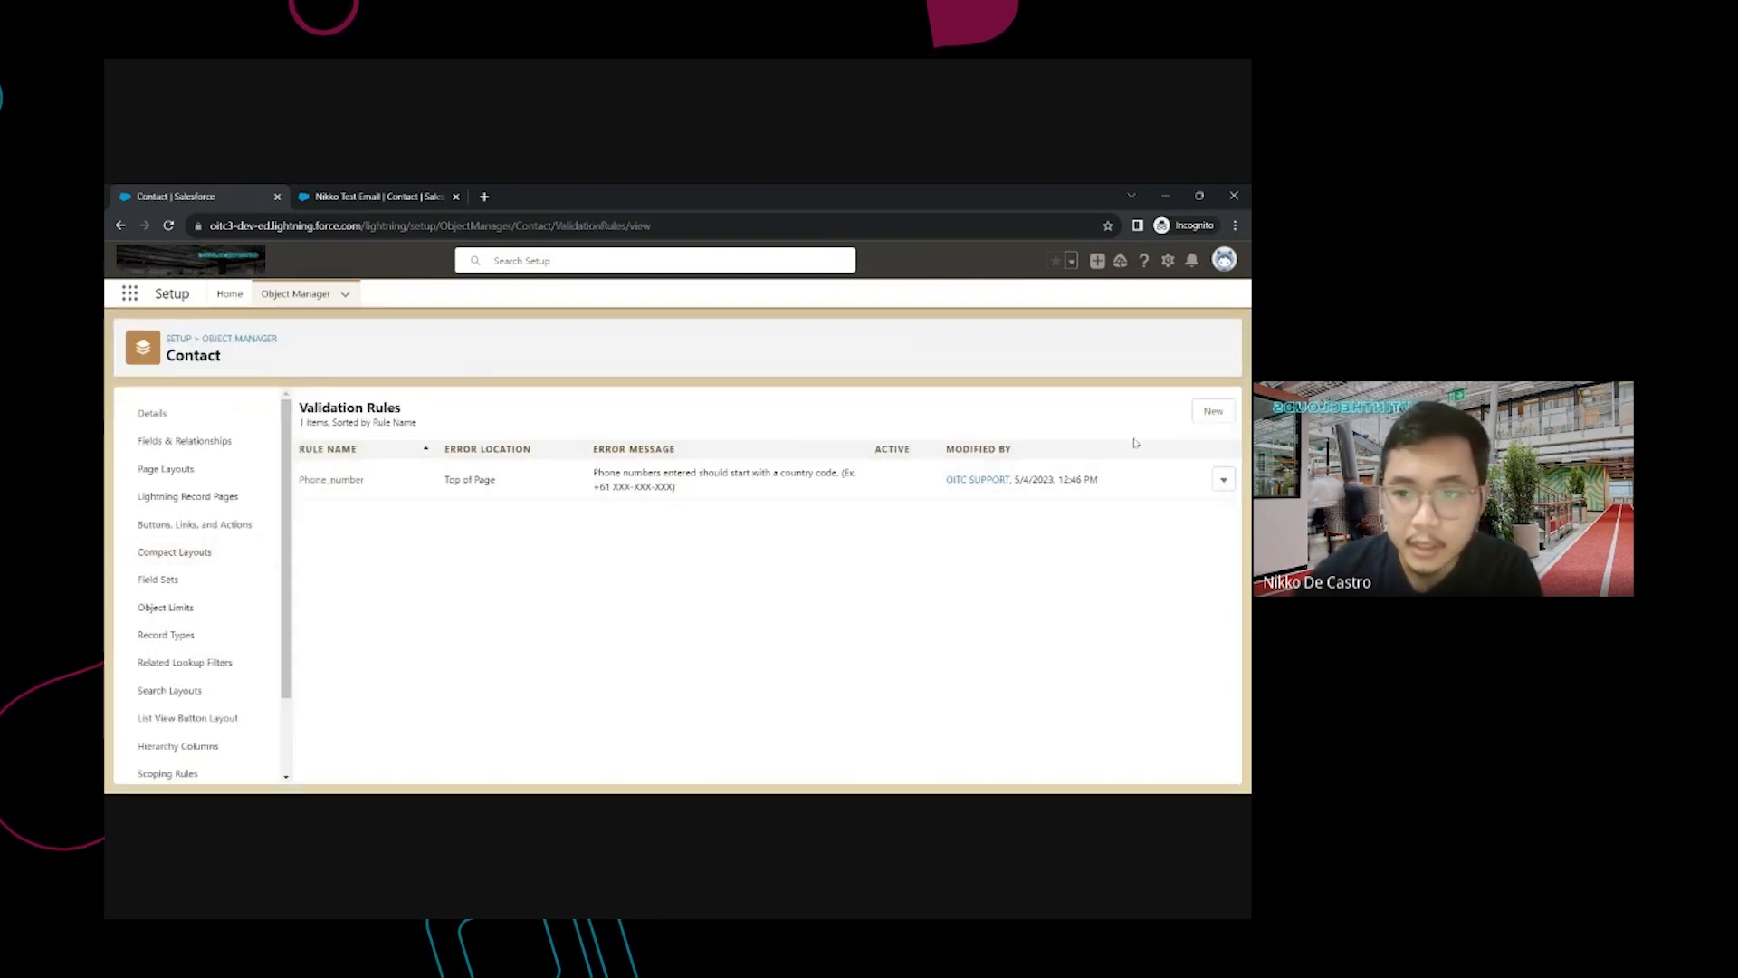
Create a new validation rule with Rule Name 'Enter Correct Phone Numbers'
left_click(1213, 411)
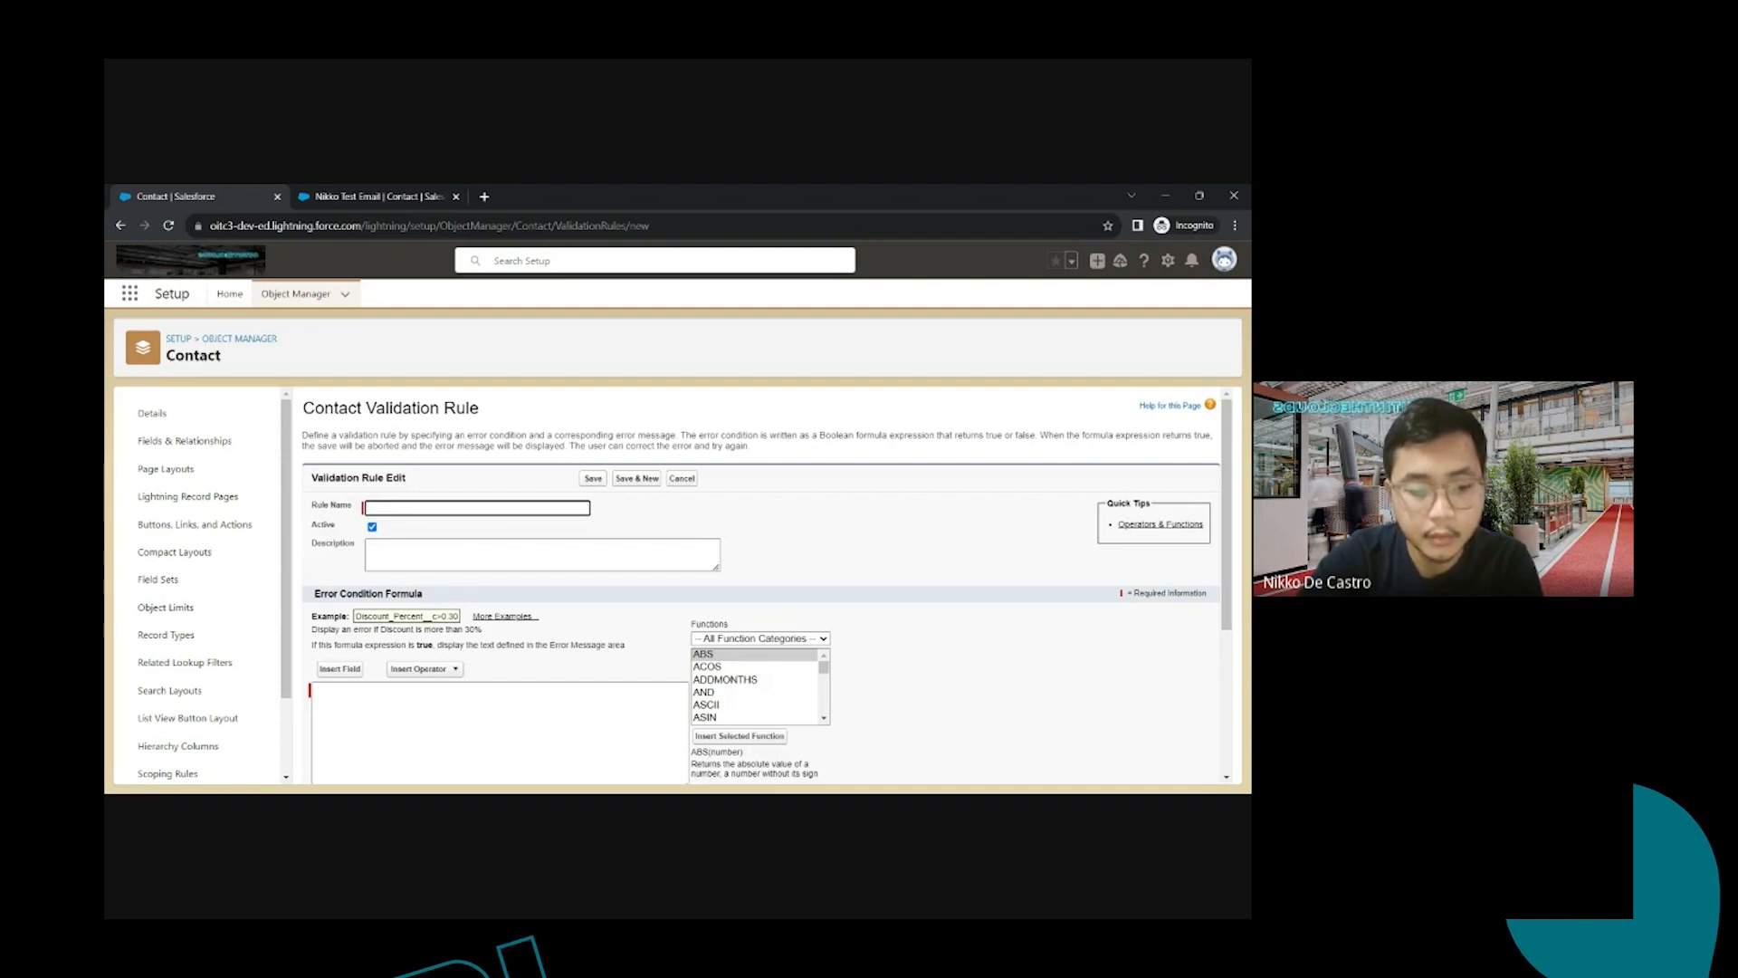
type("Enter")
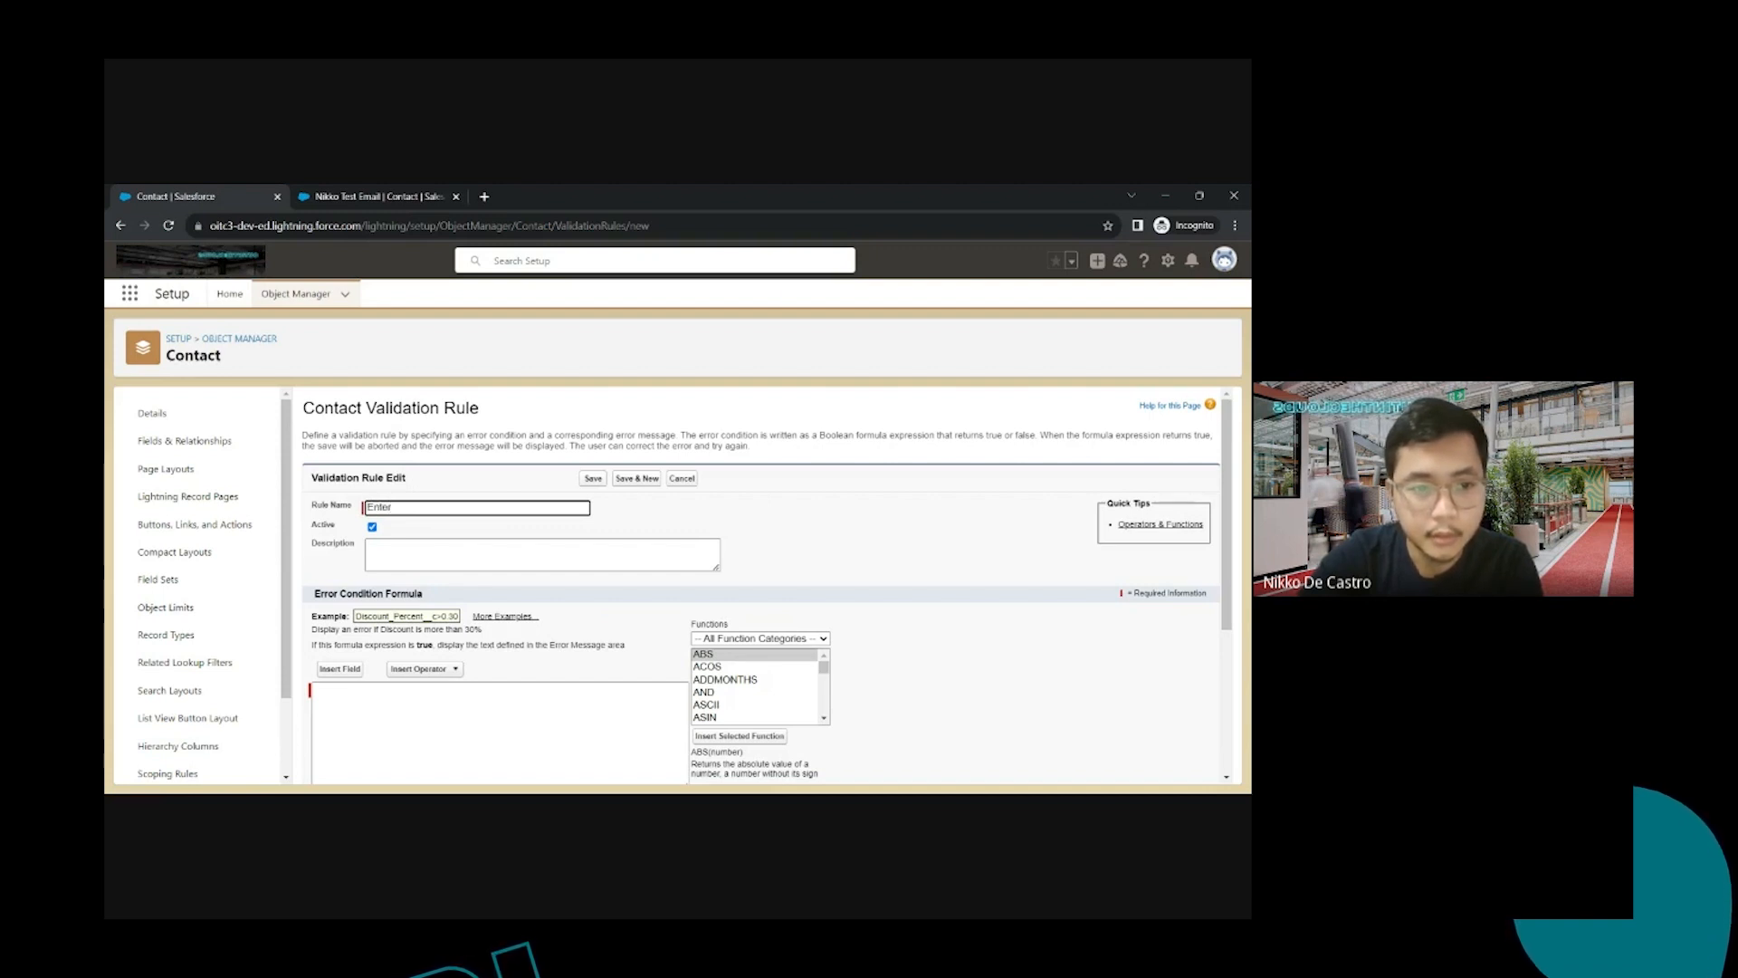
type(" Correct")
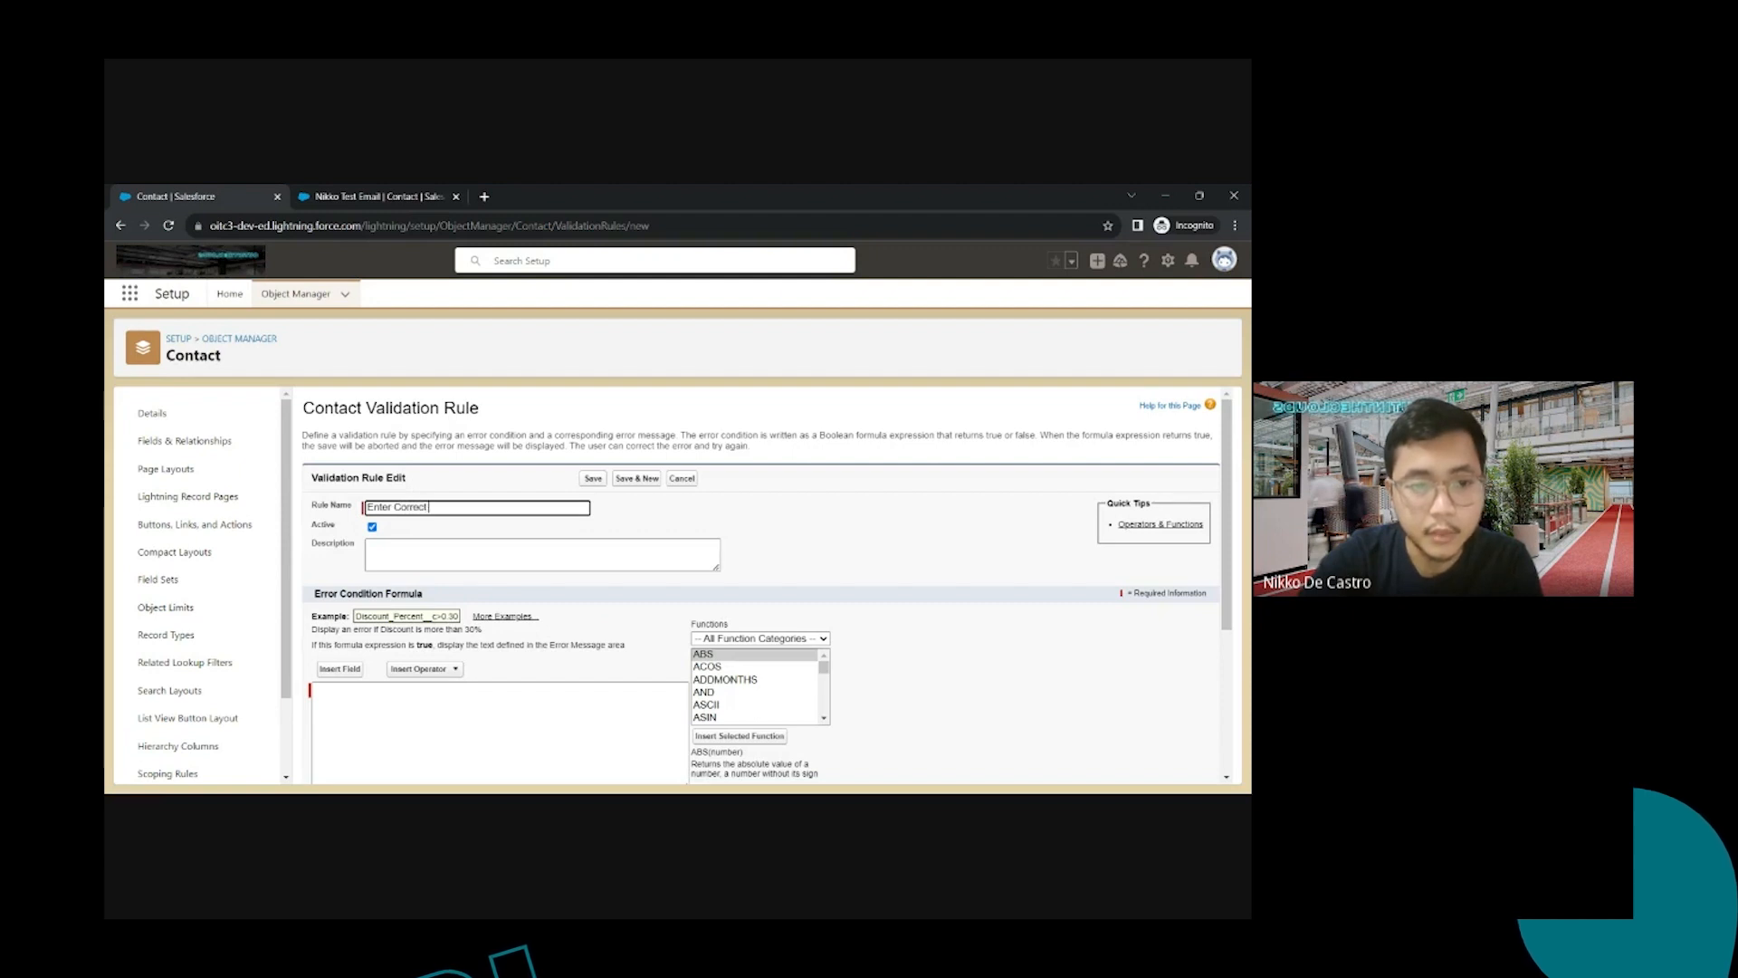
type(" Phone Numbers")
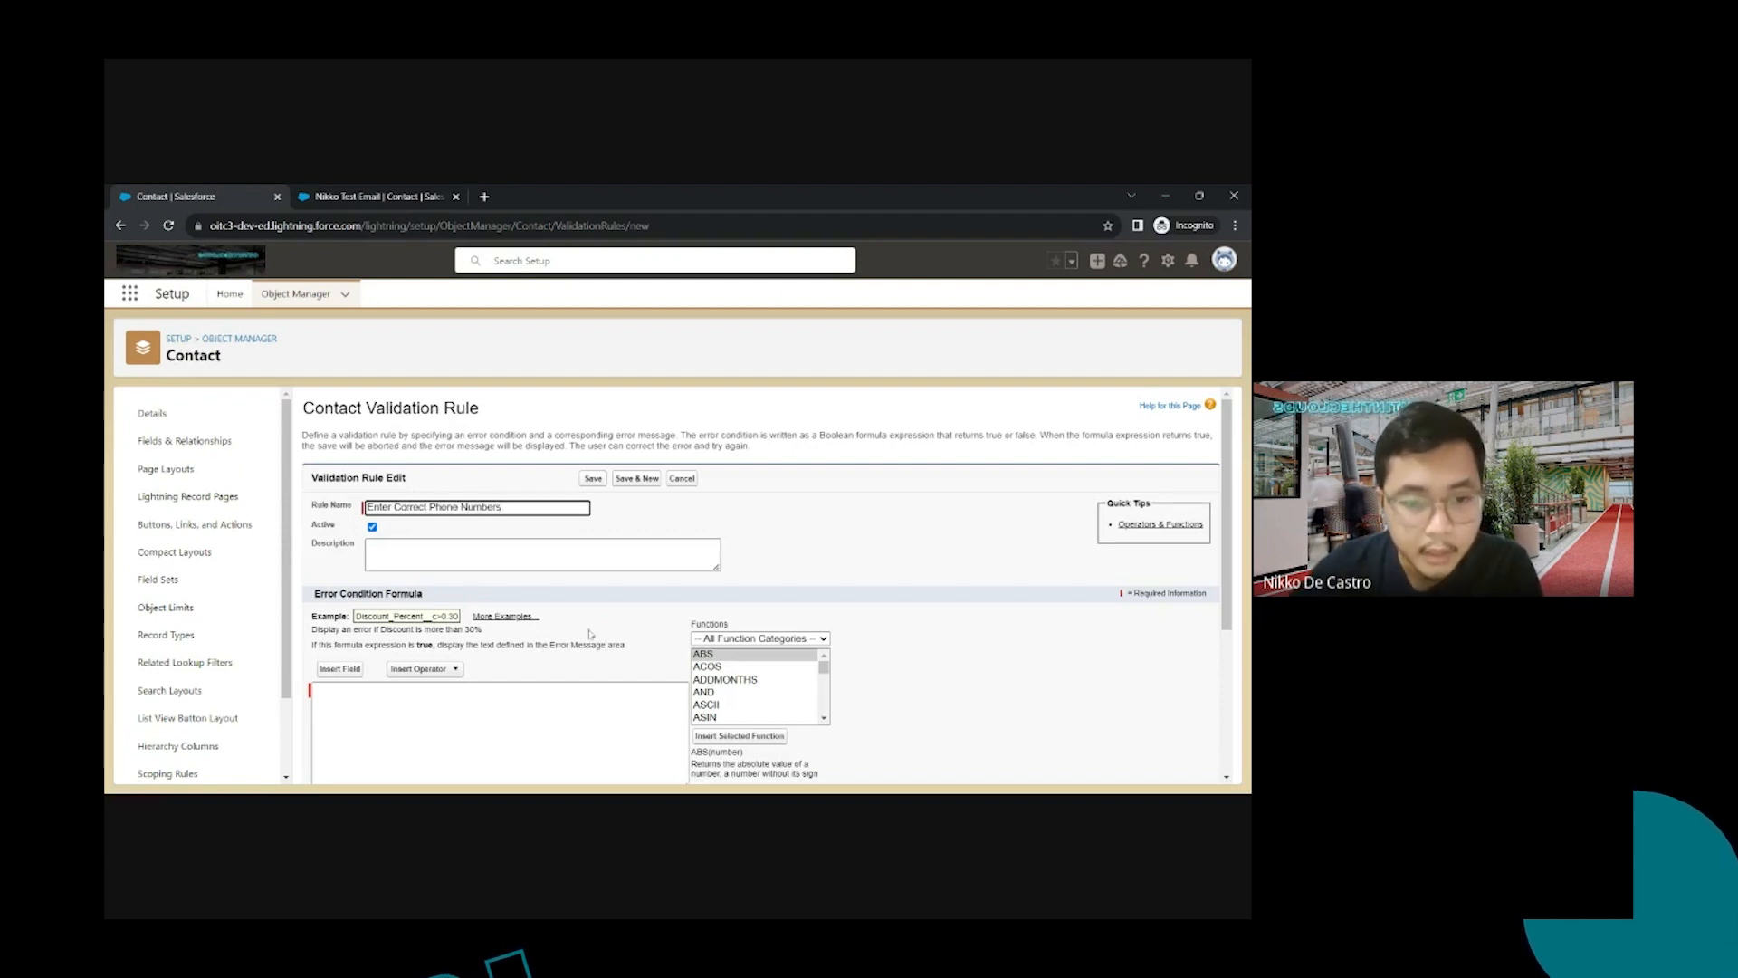
scroll(590, 633, "down", 3)
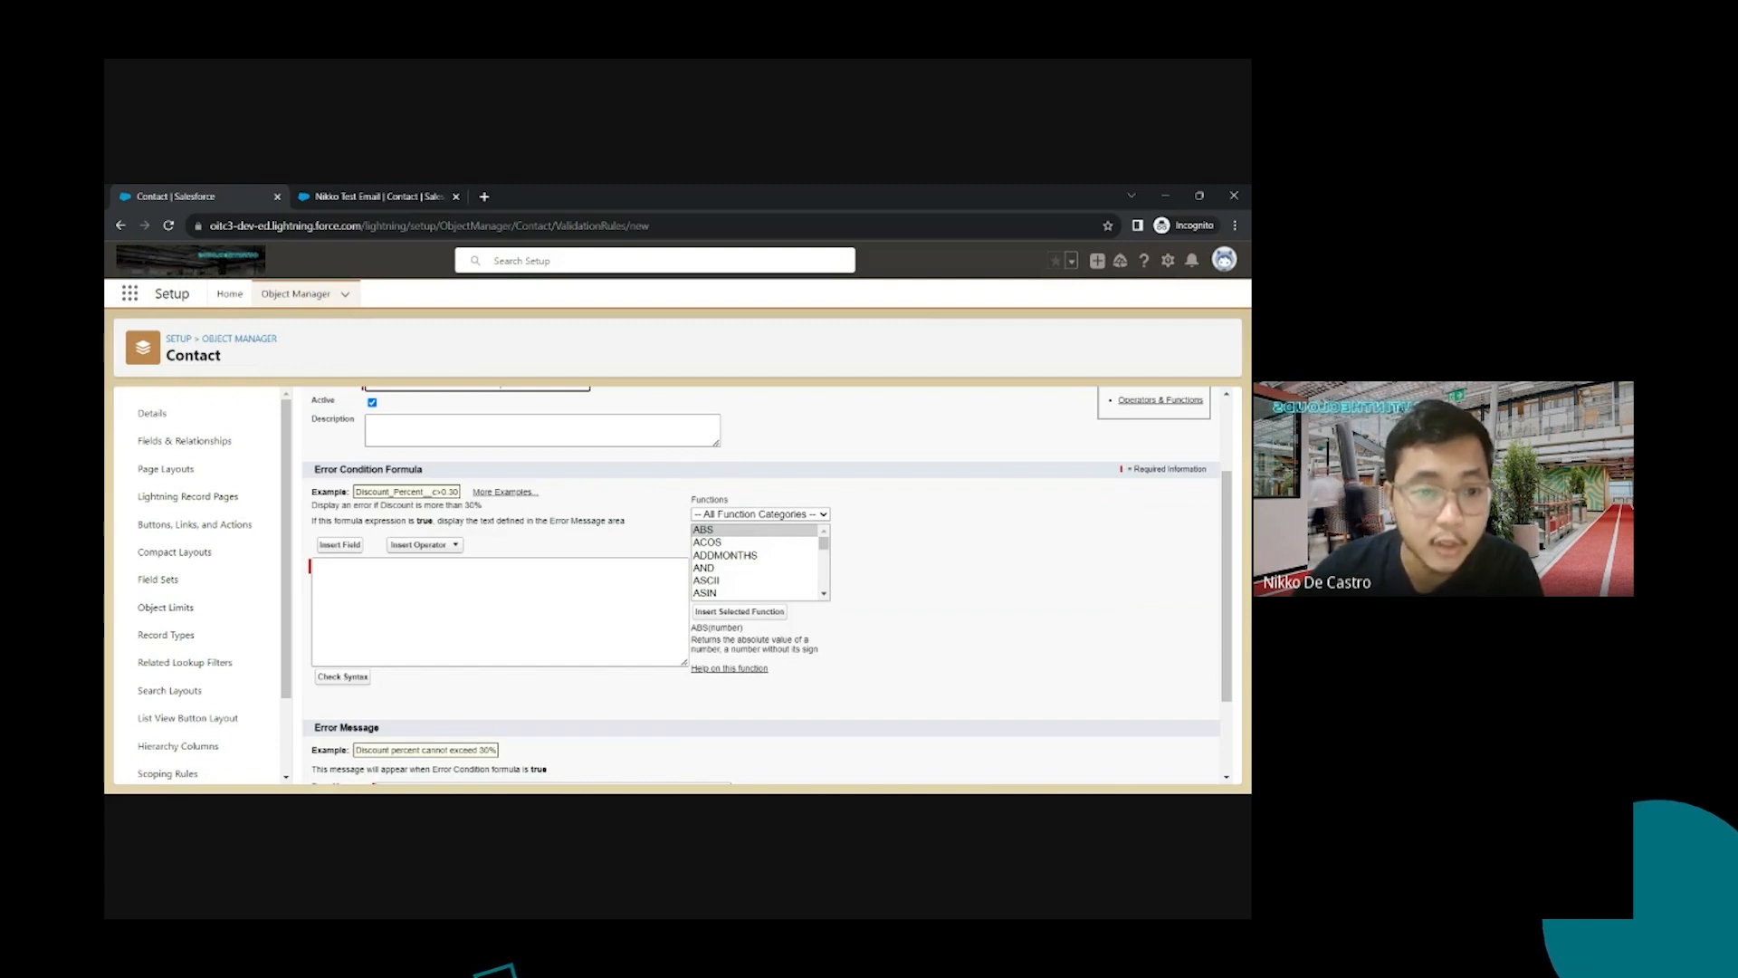
Insert the LEFT function into the formula with arguments Phone and 3
key("alt+Tab")
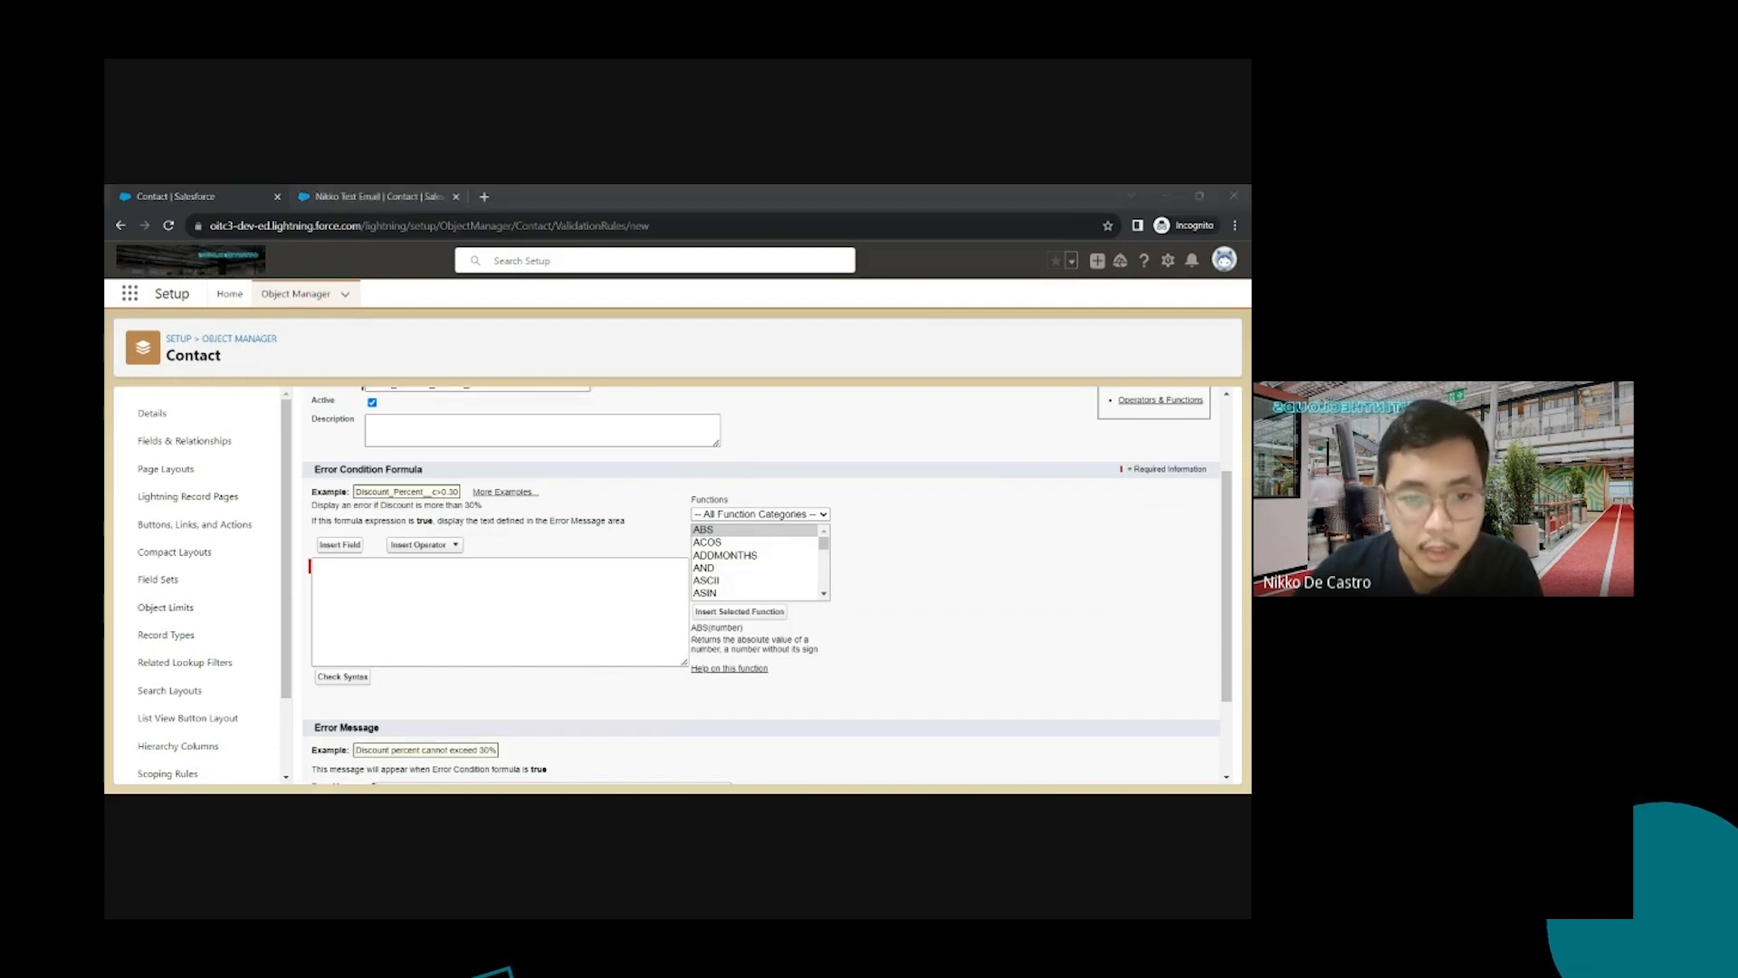
key("alt+Tab")
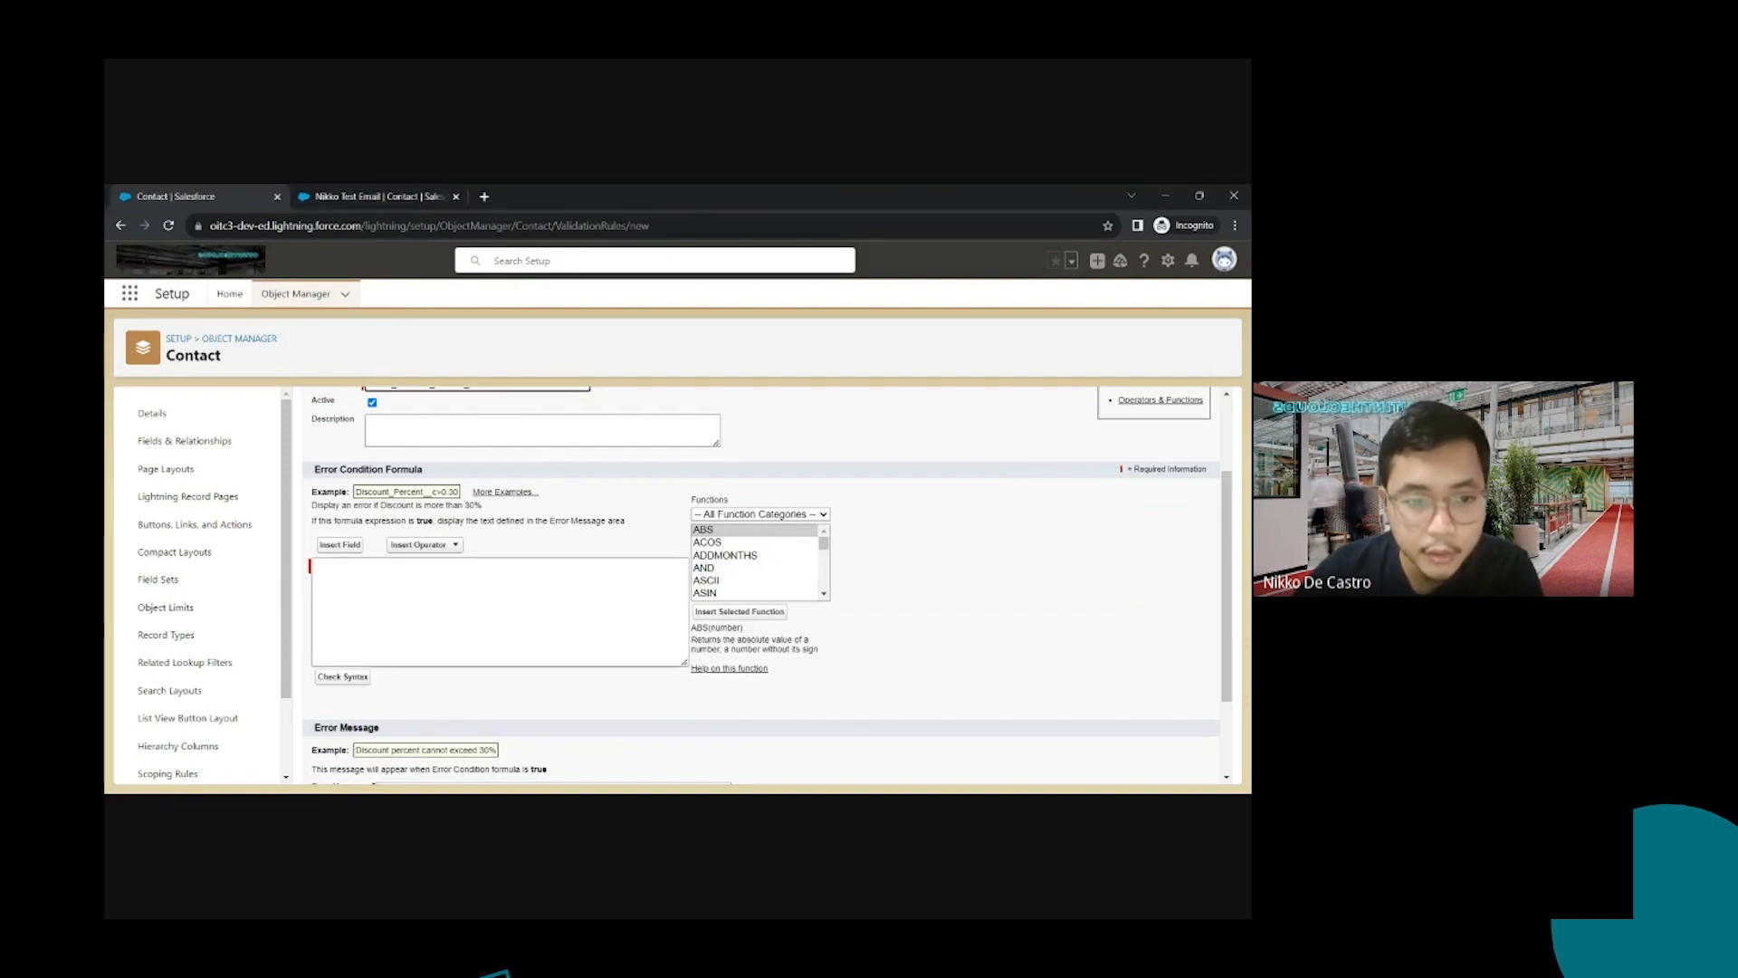
left_click(730, 556)
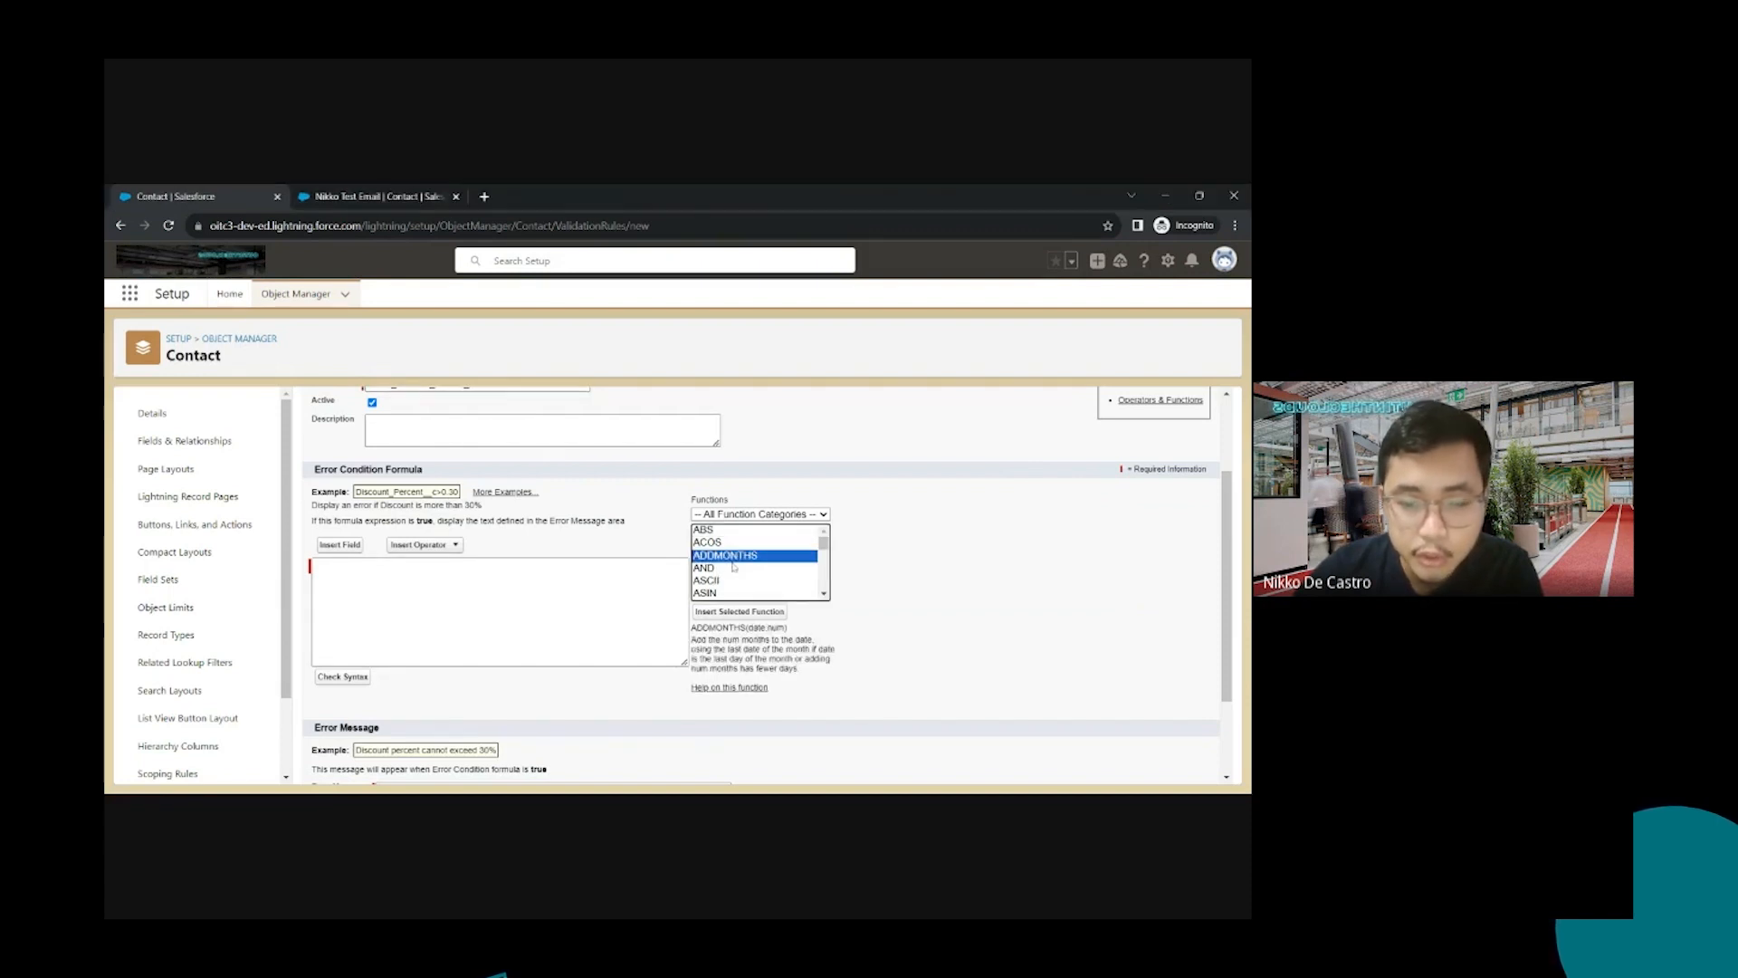
key("l")
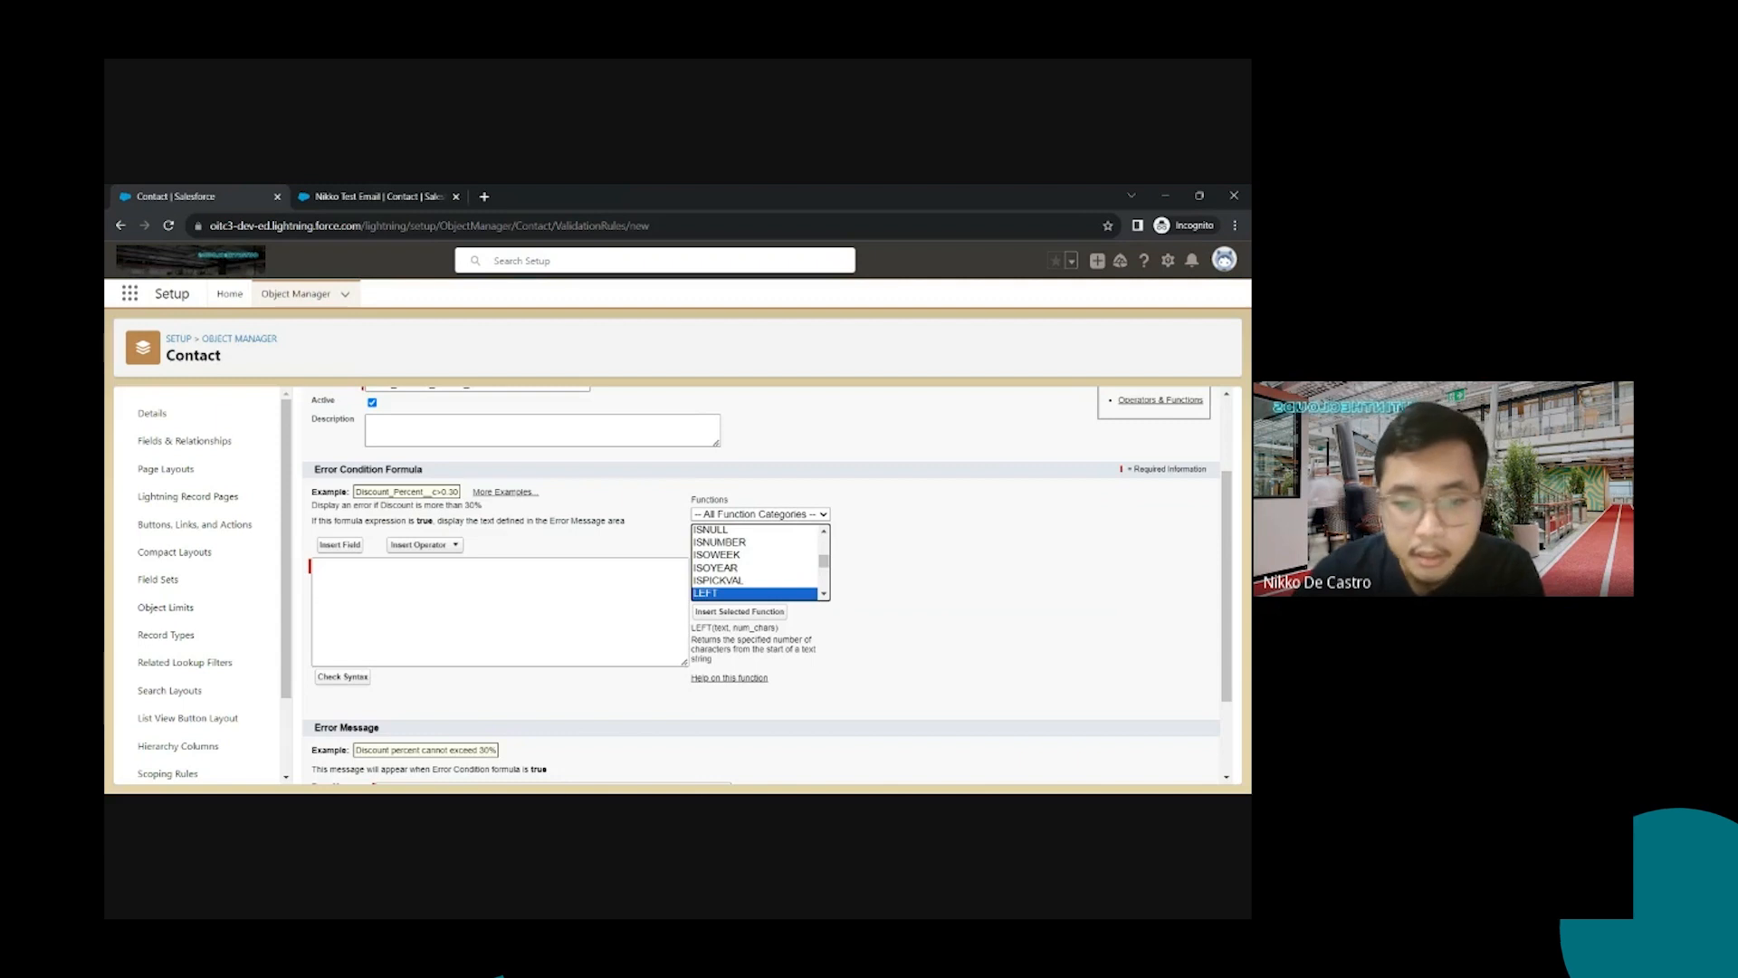
left_click(771, 614)
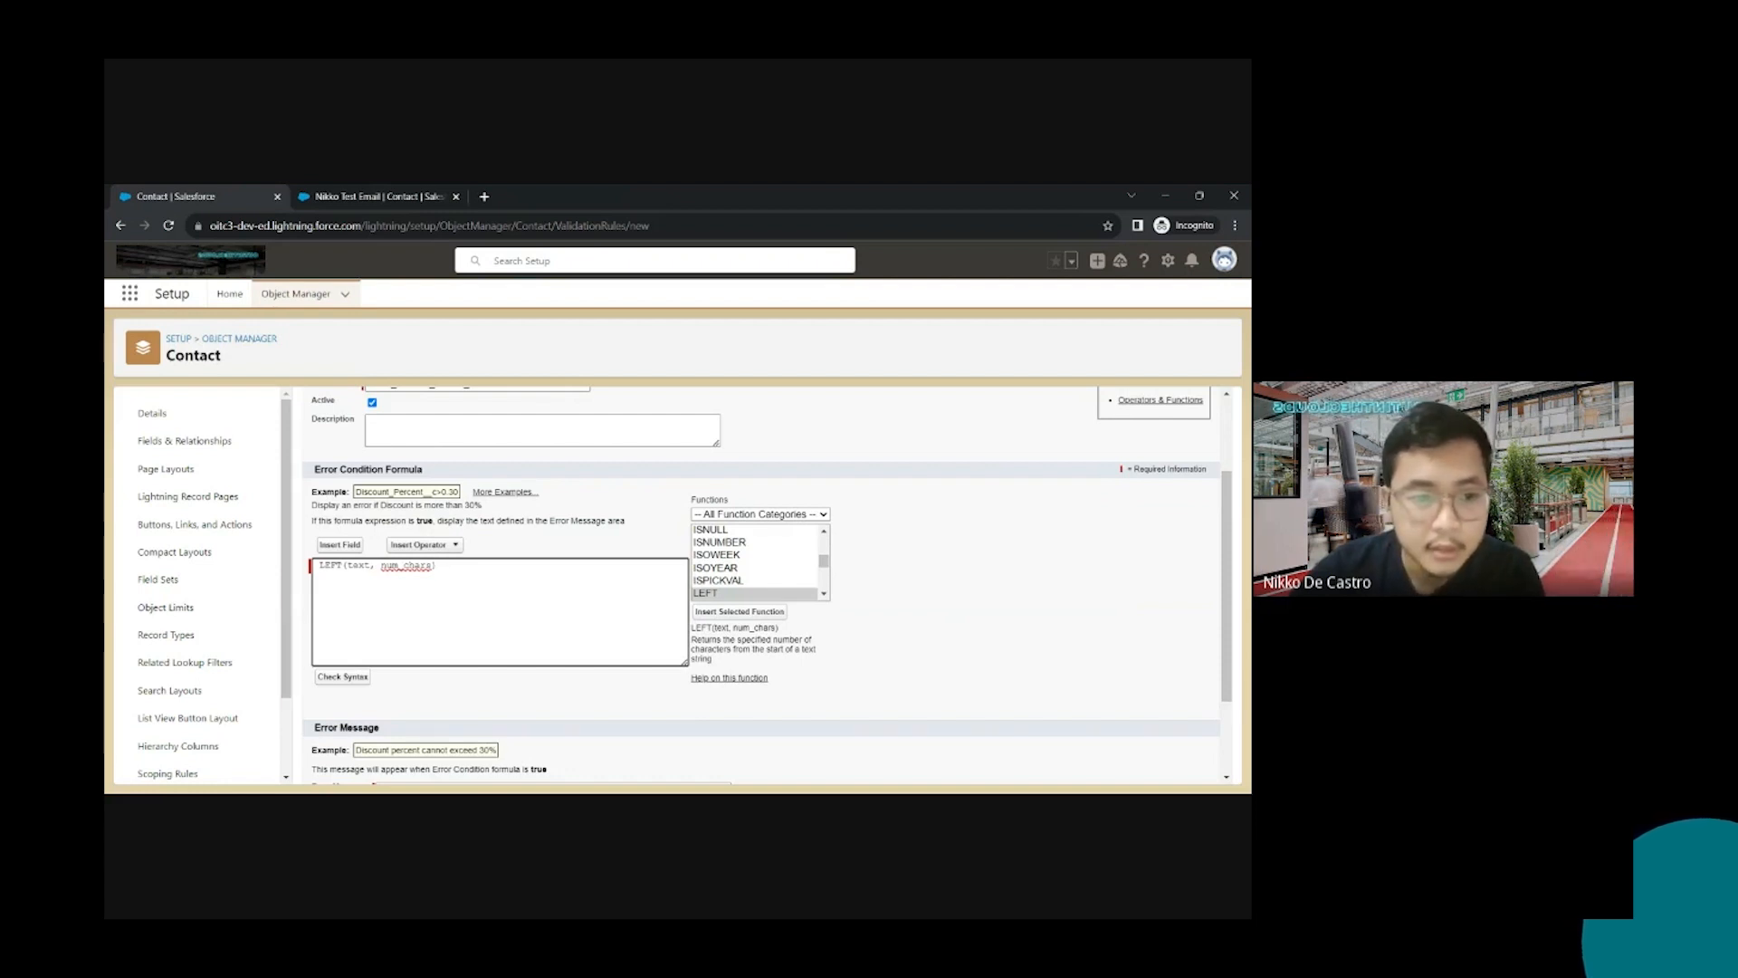
double_click(358, 565)
type("Phone")
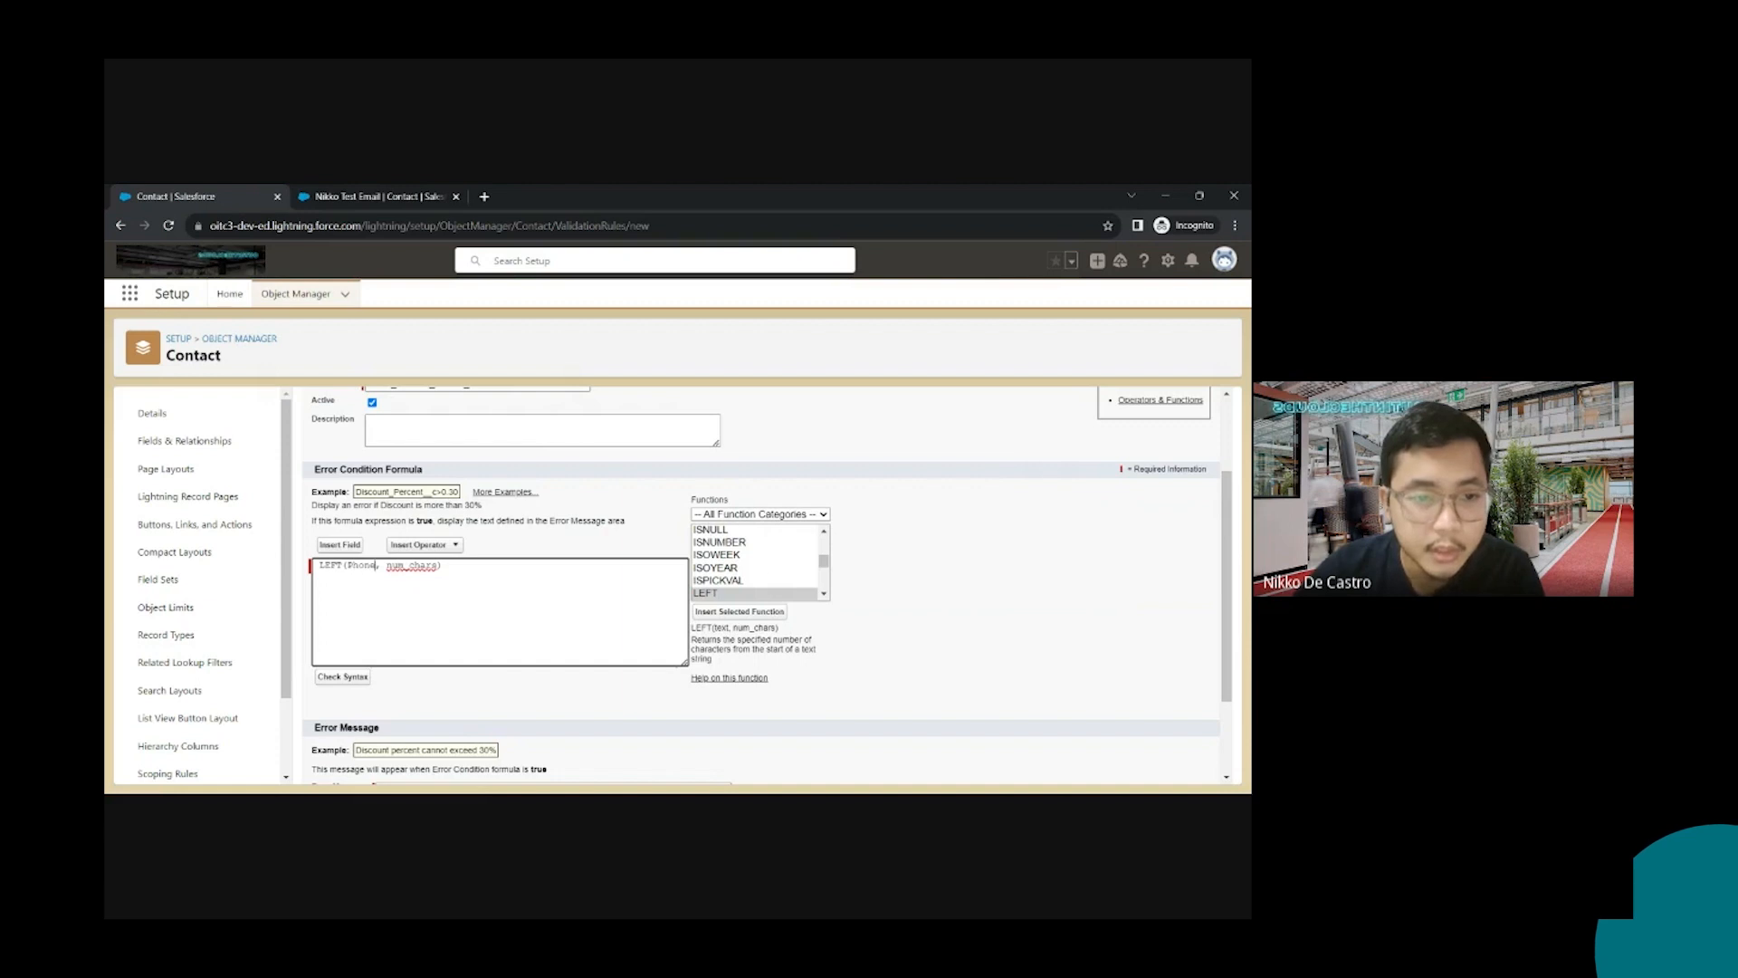
double_click(413, 565)
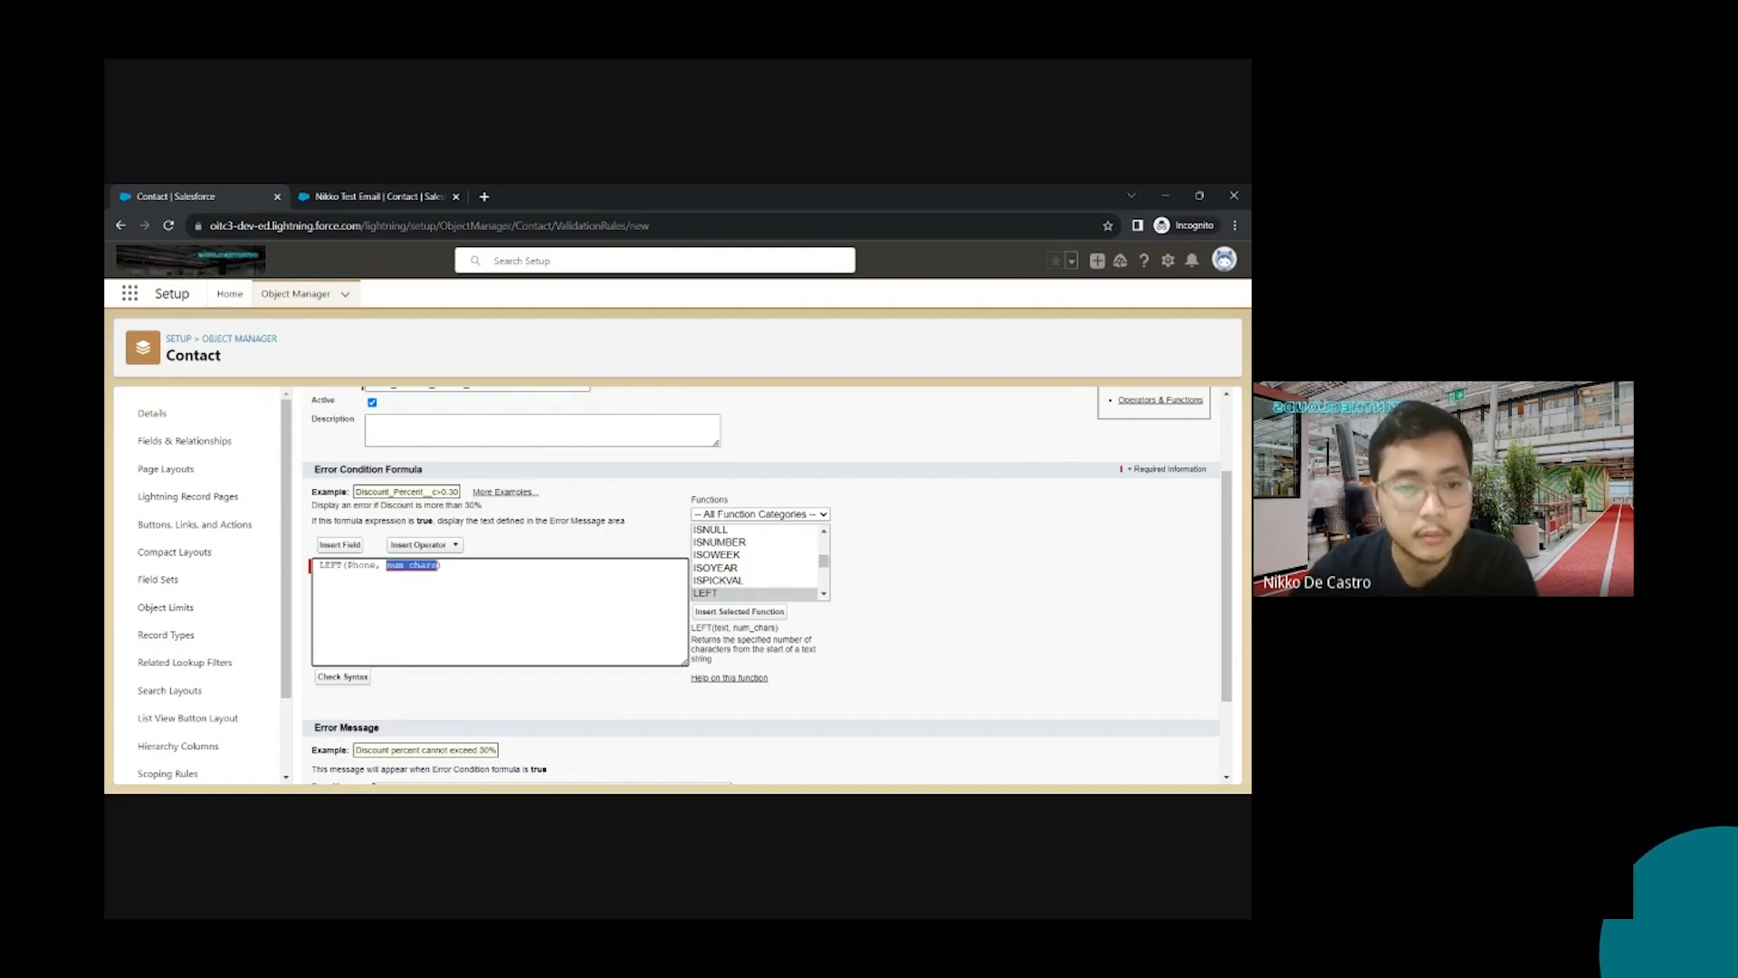
type("3")
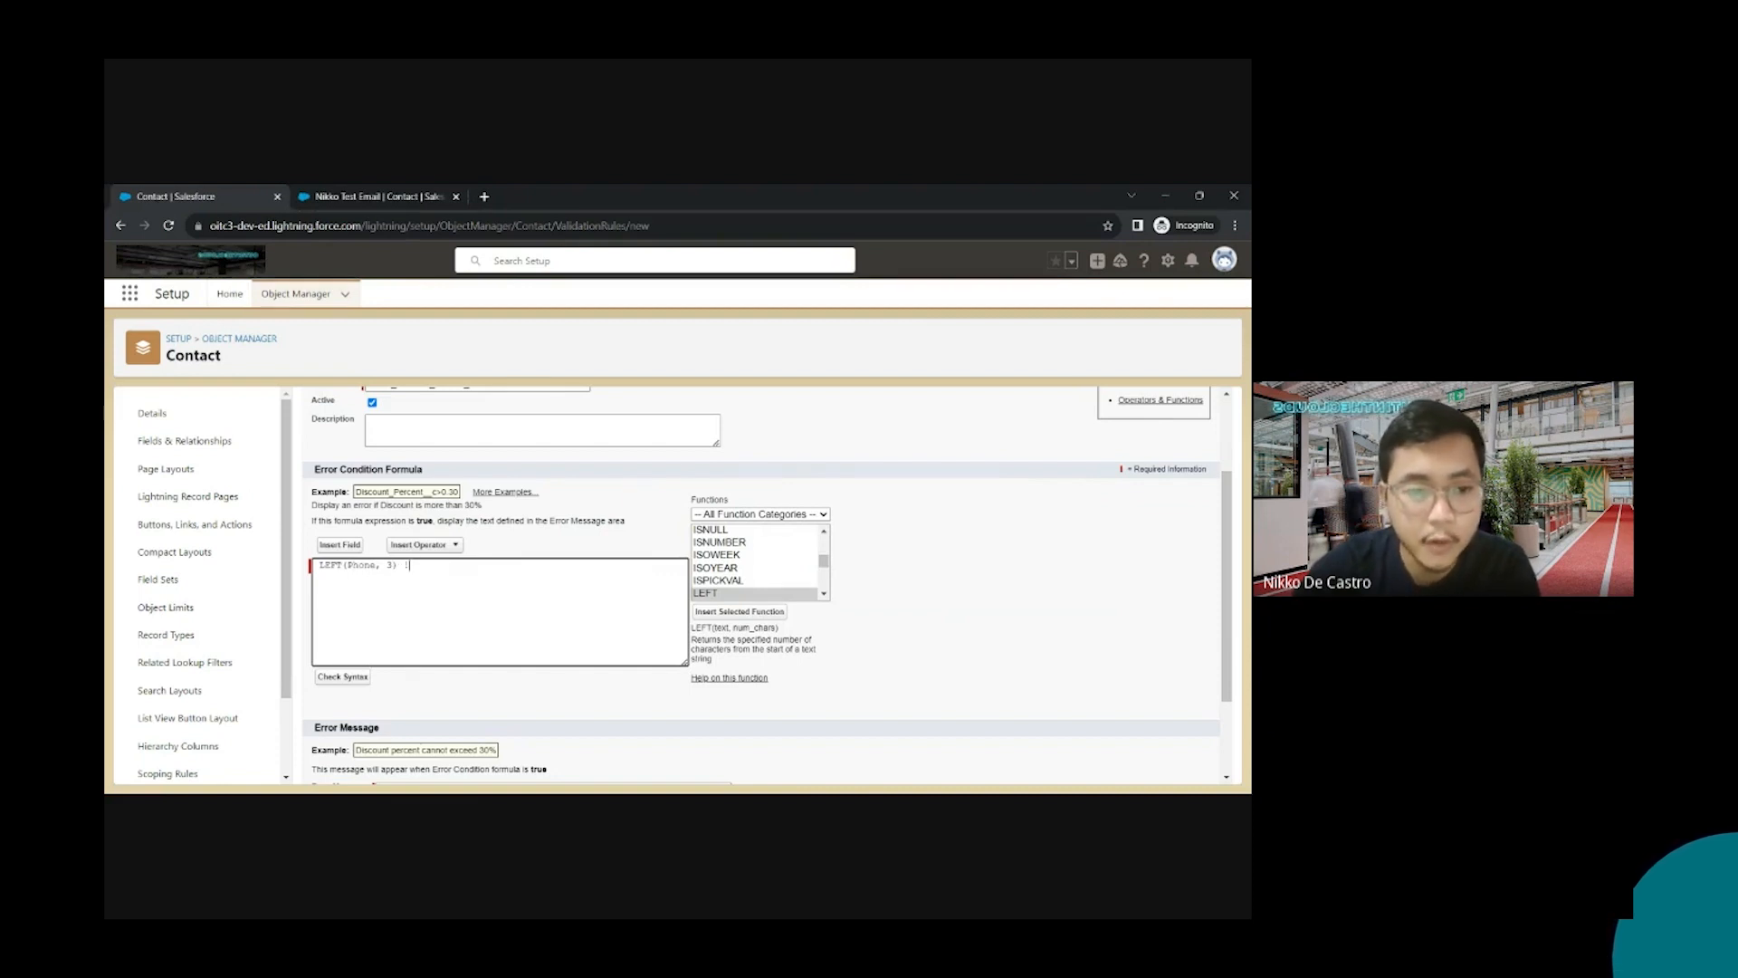
Complete the prefix check as != "+63", followed by a comma
type("=")
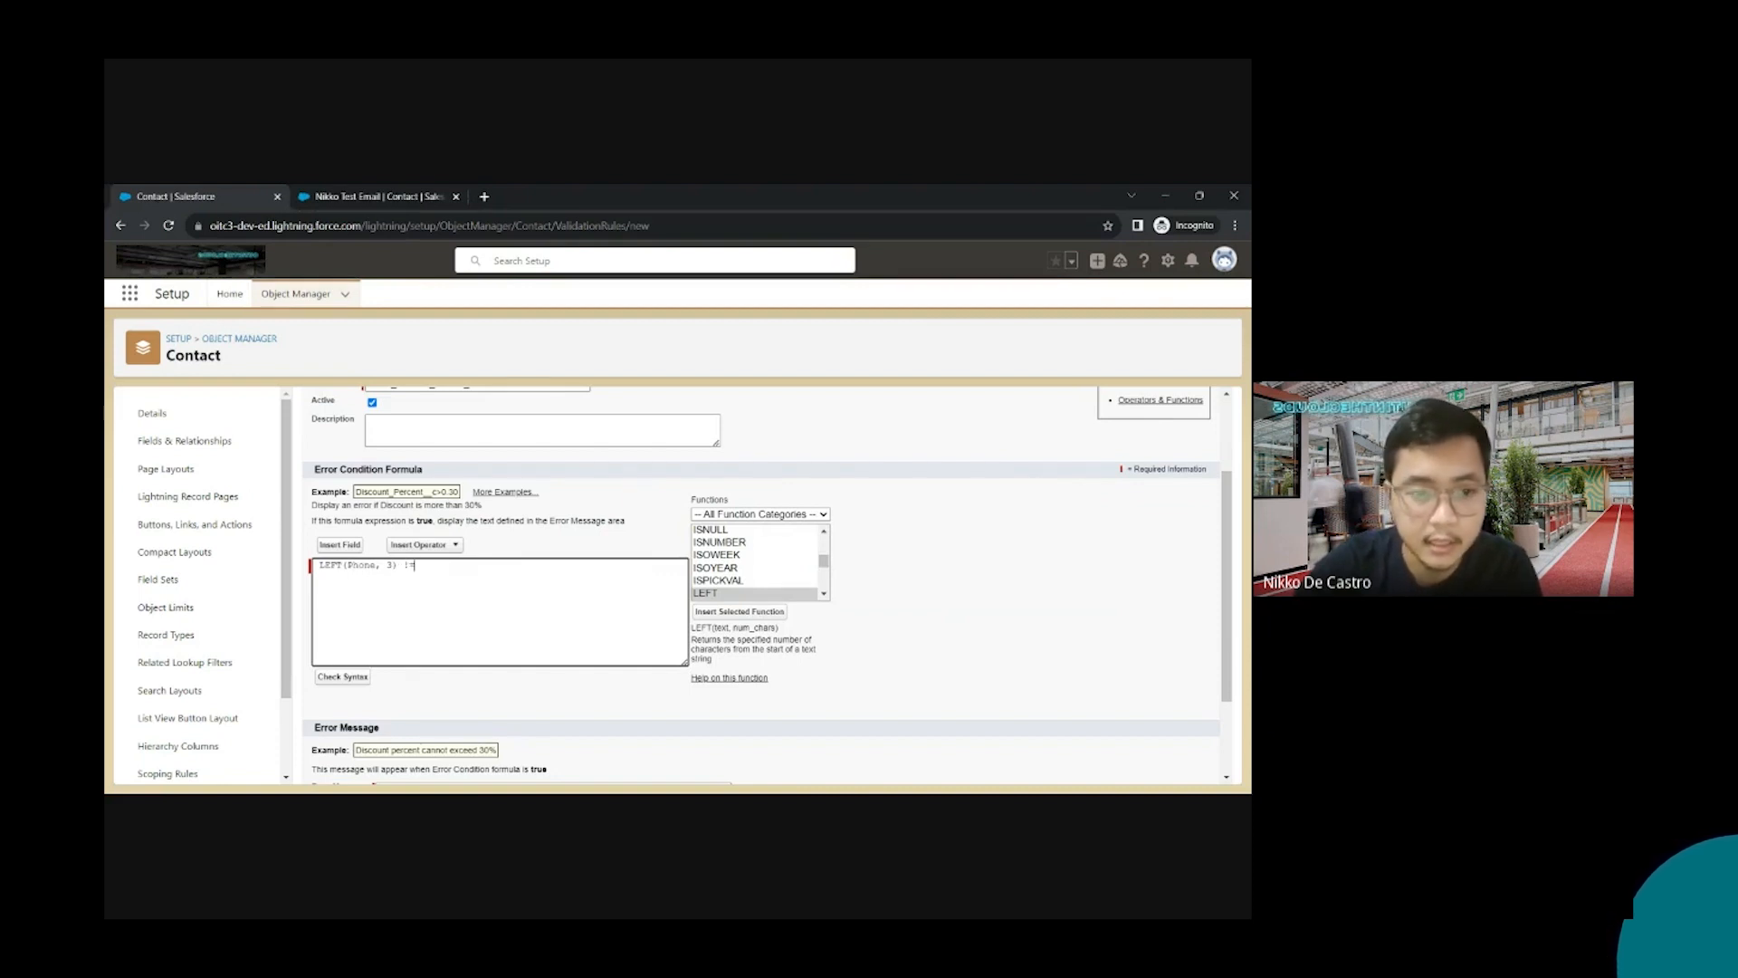
type(" \"\"63")
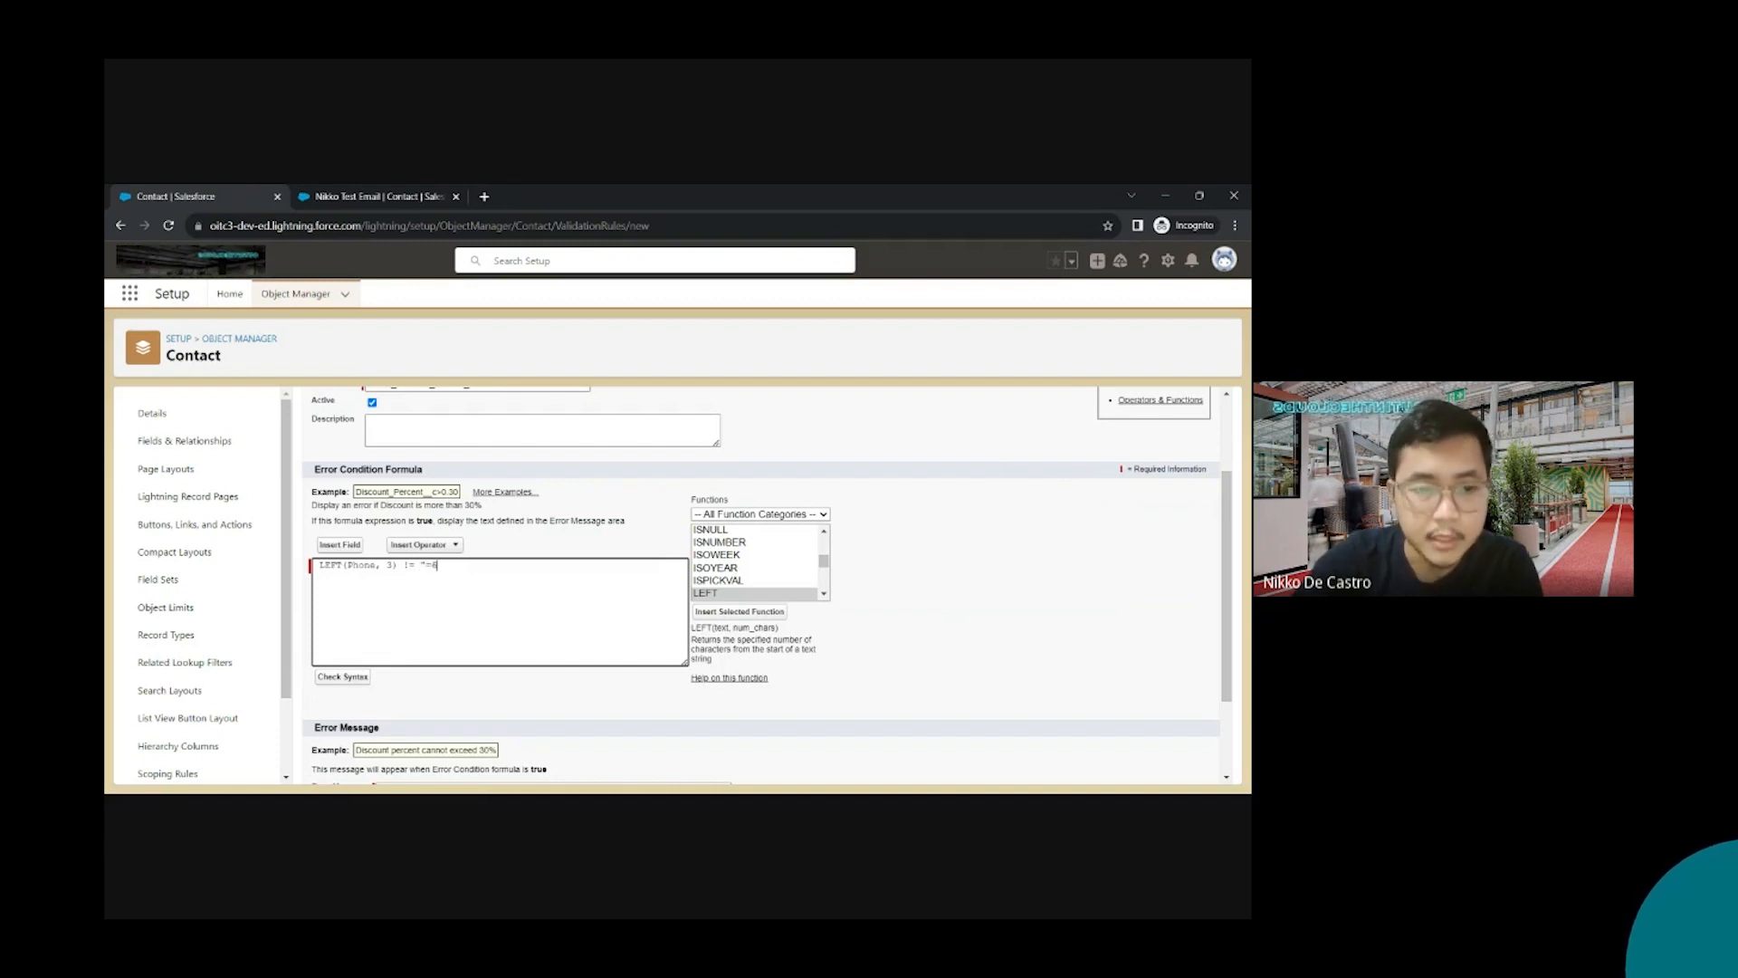
key("BackSpace")
type("+63")
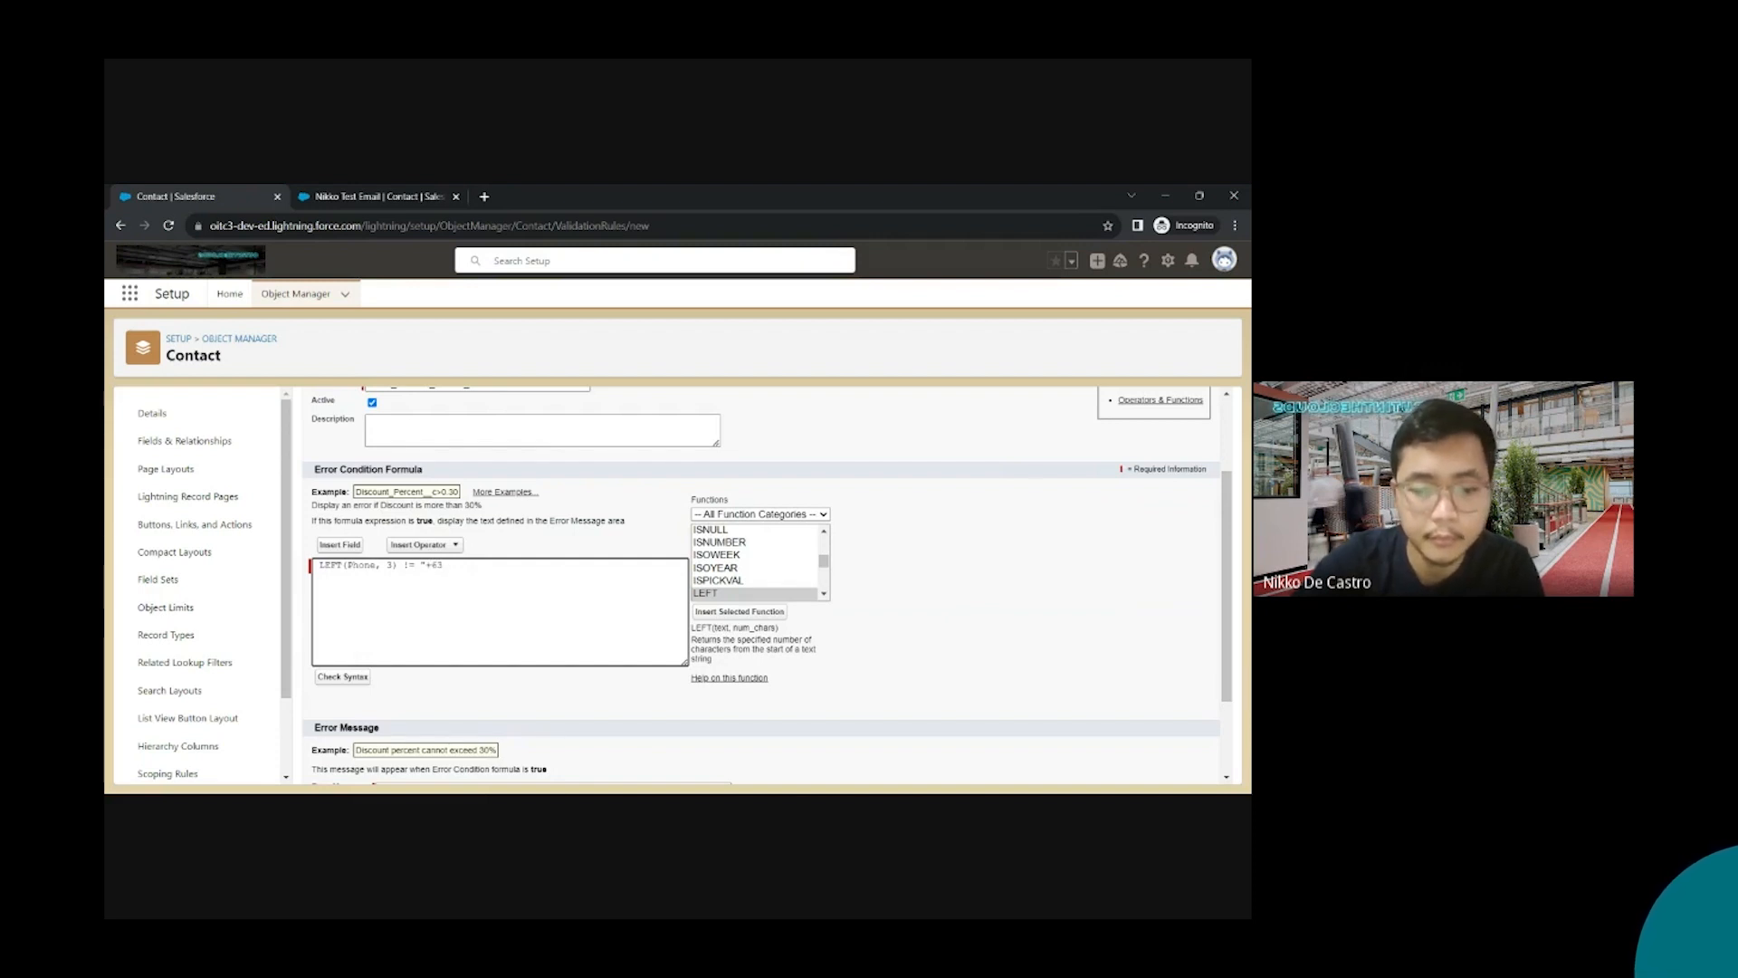
type("\",")
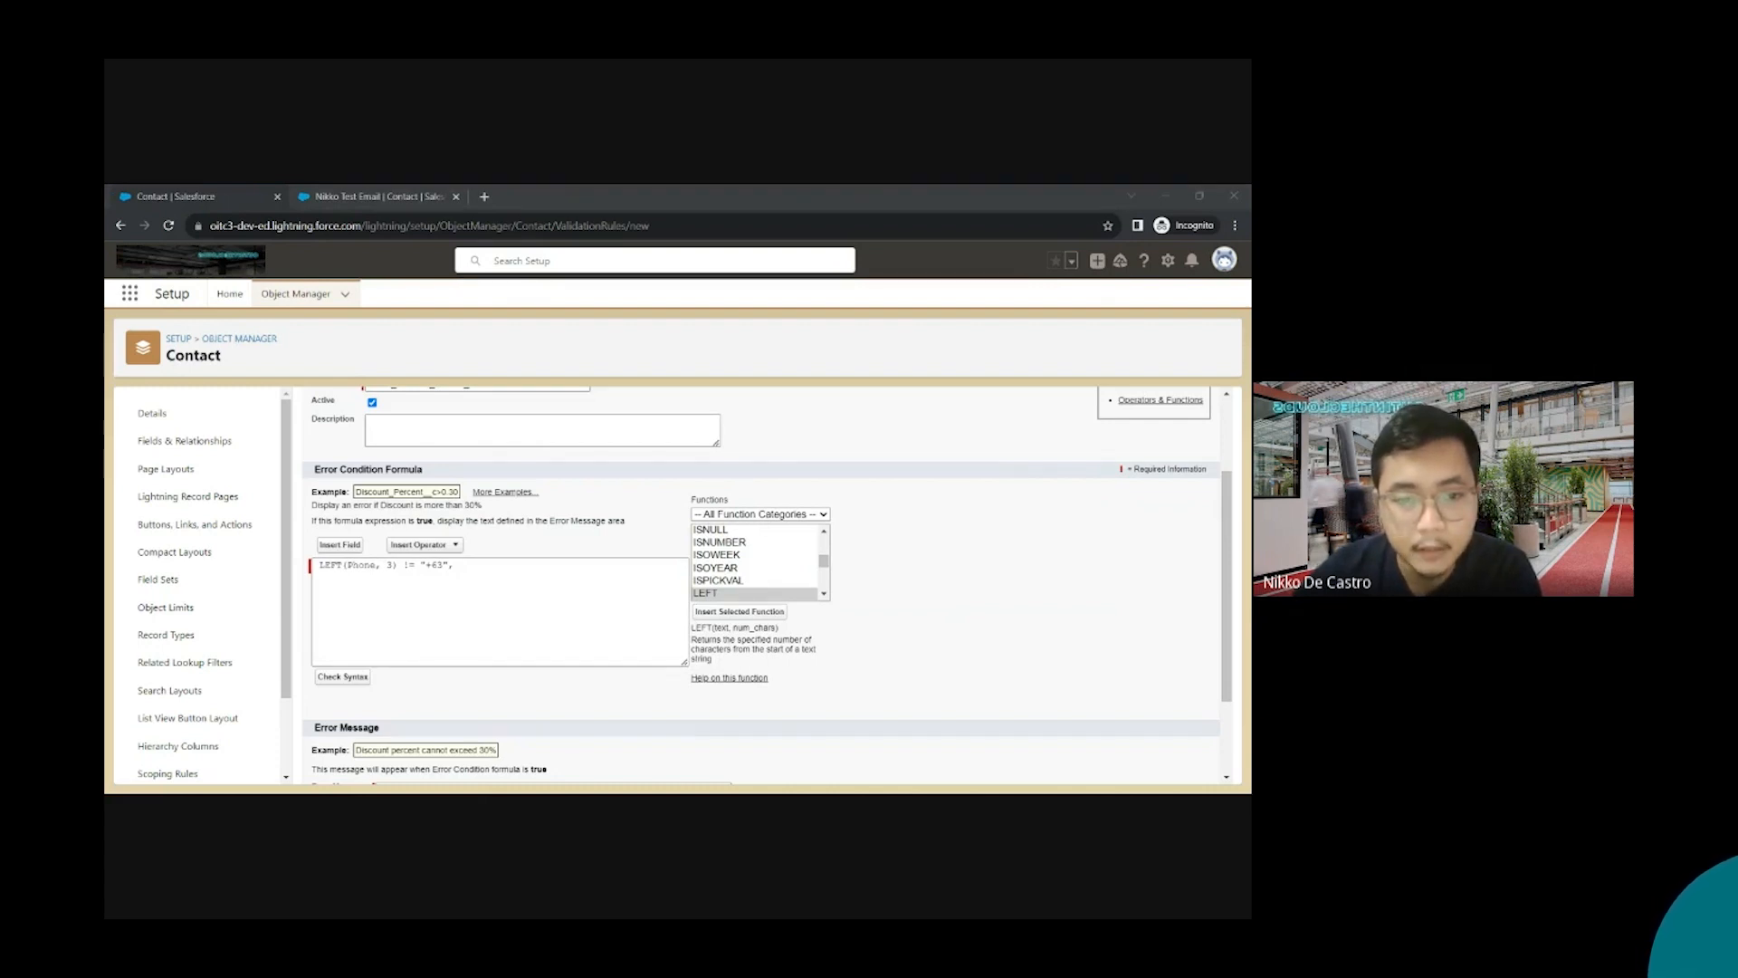
left_click(460, 566)
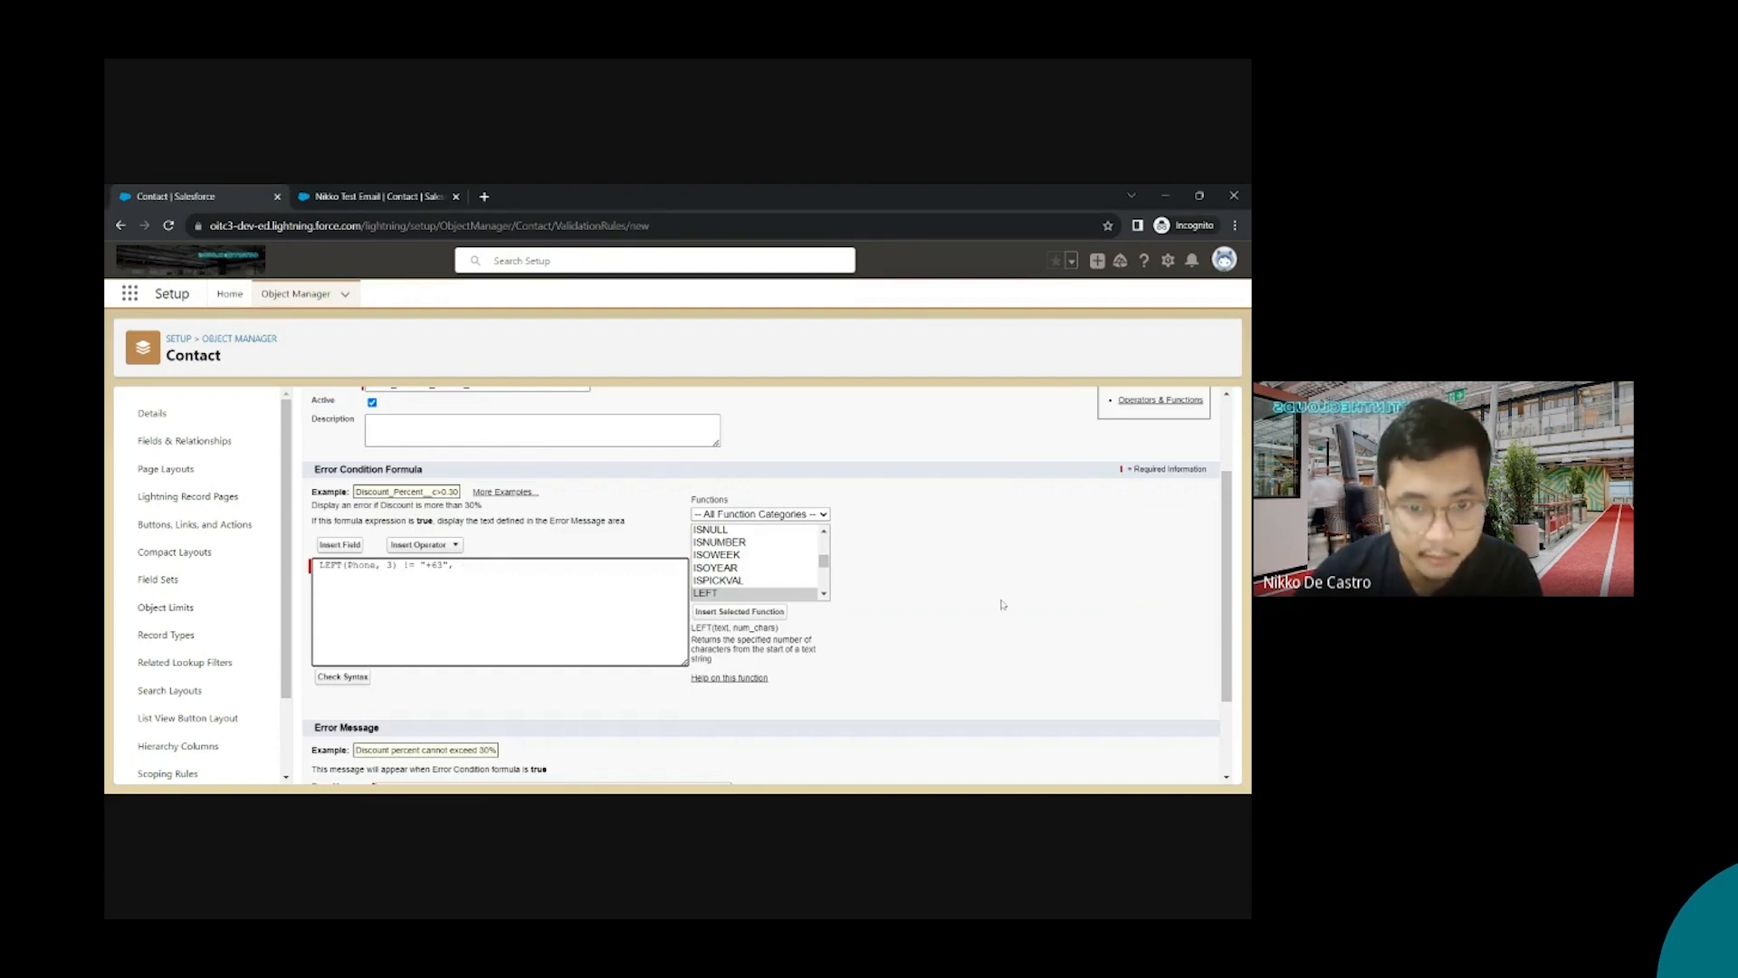
Add the length check LEN(Phone) != 13 after the comma
left_click(725, 569)
type("len")
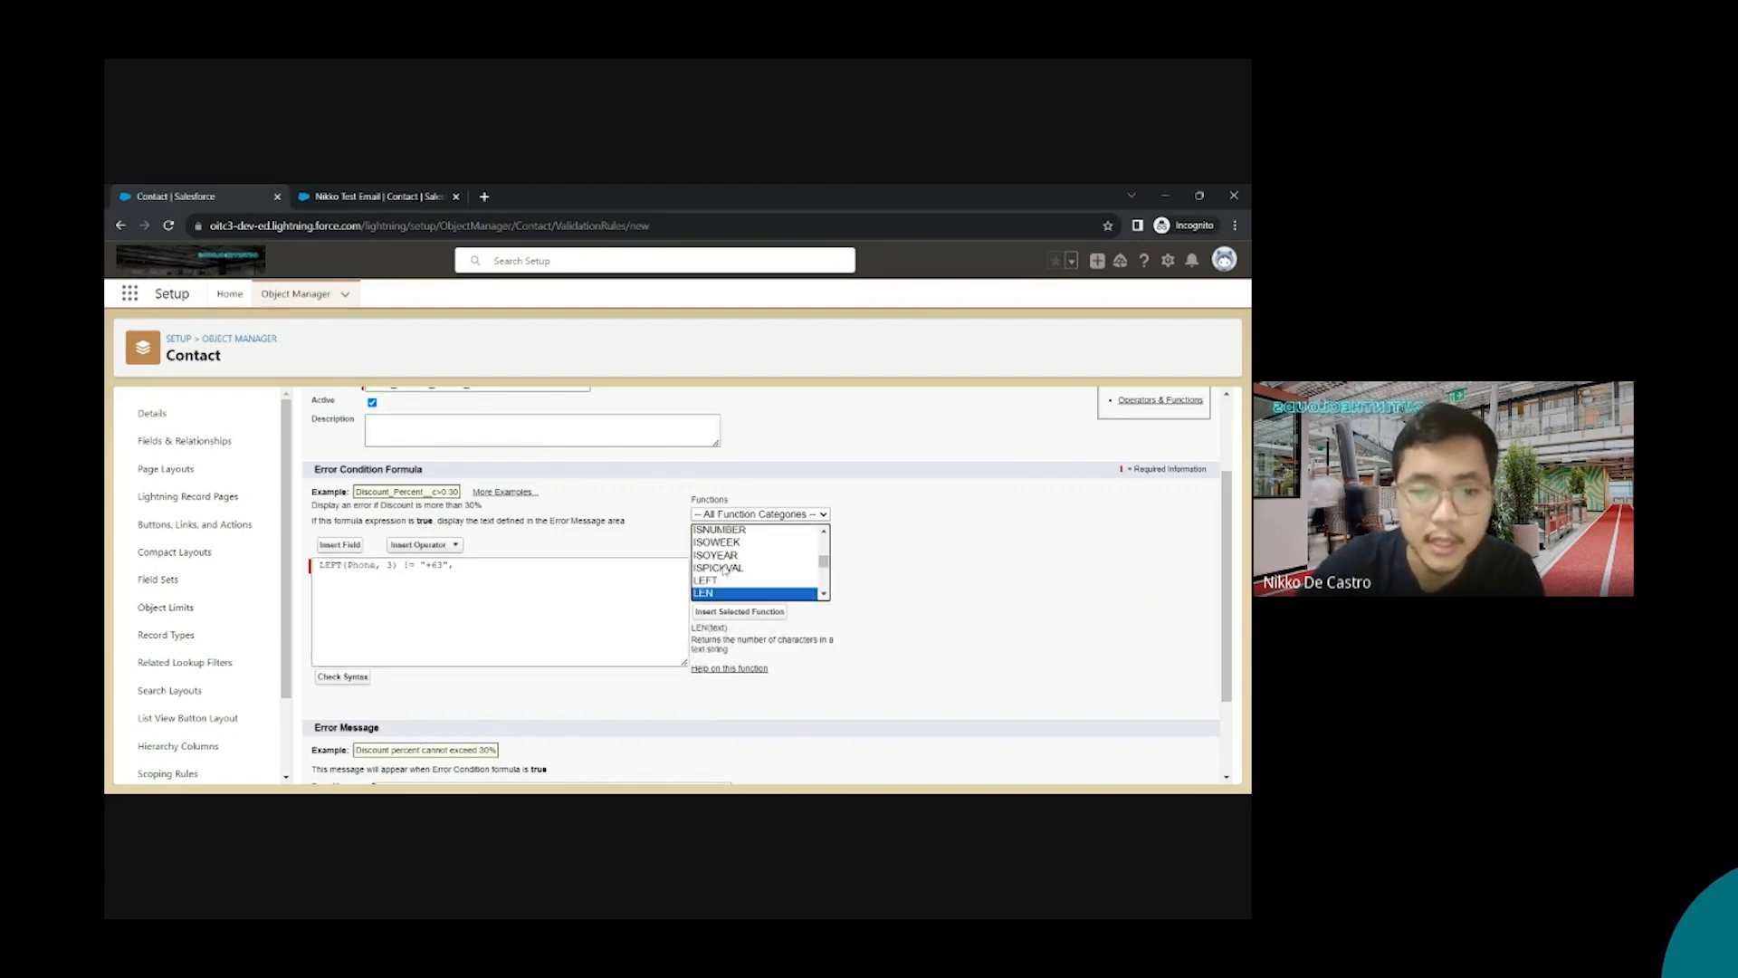
left_click(739, 611)
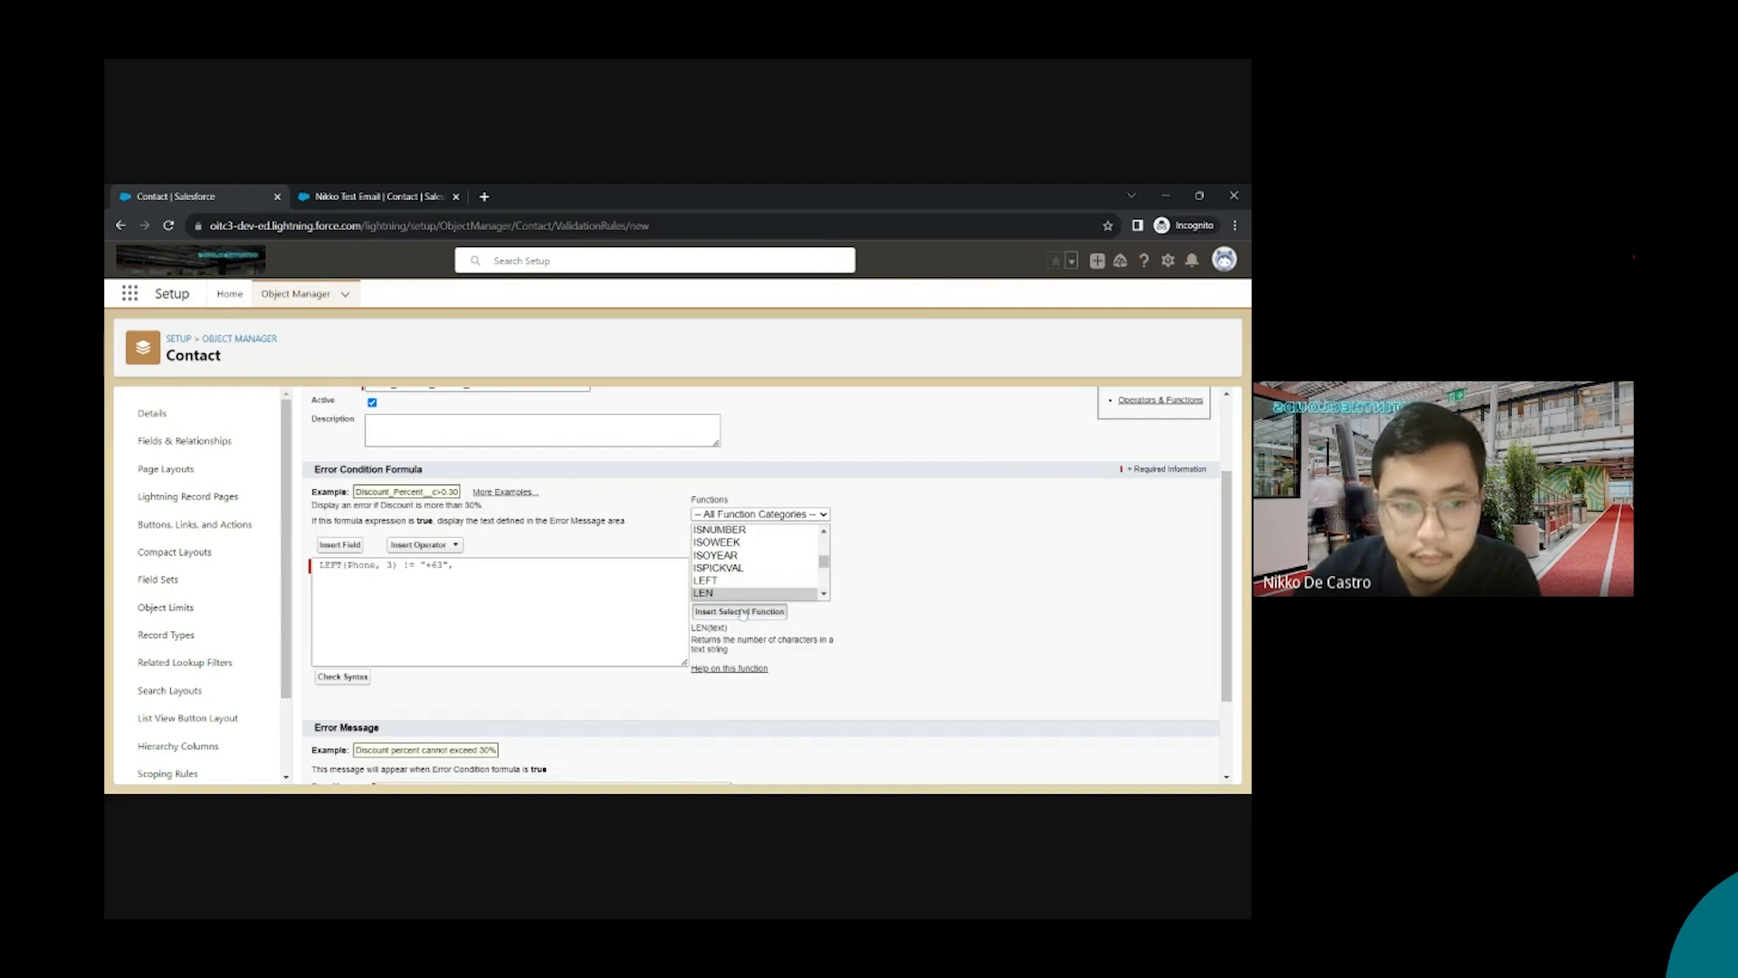
double_click(499, 565)
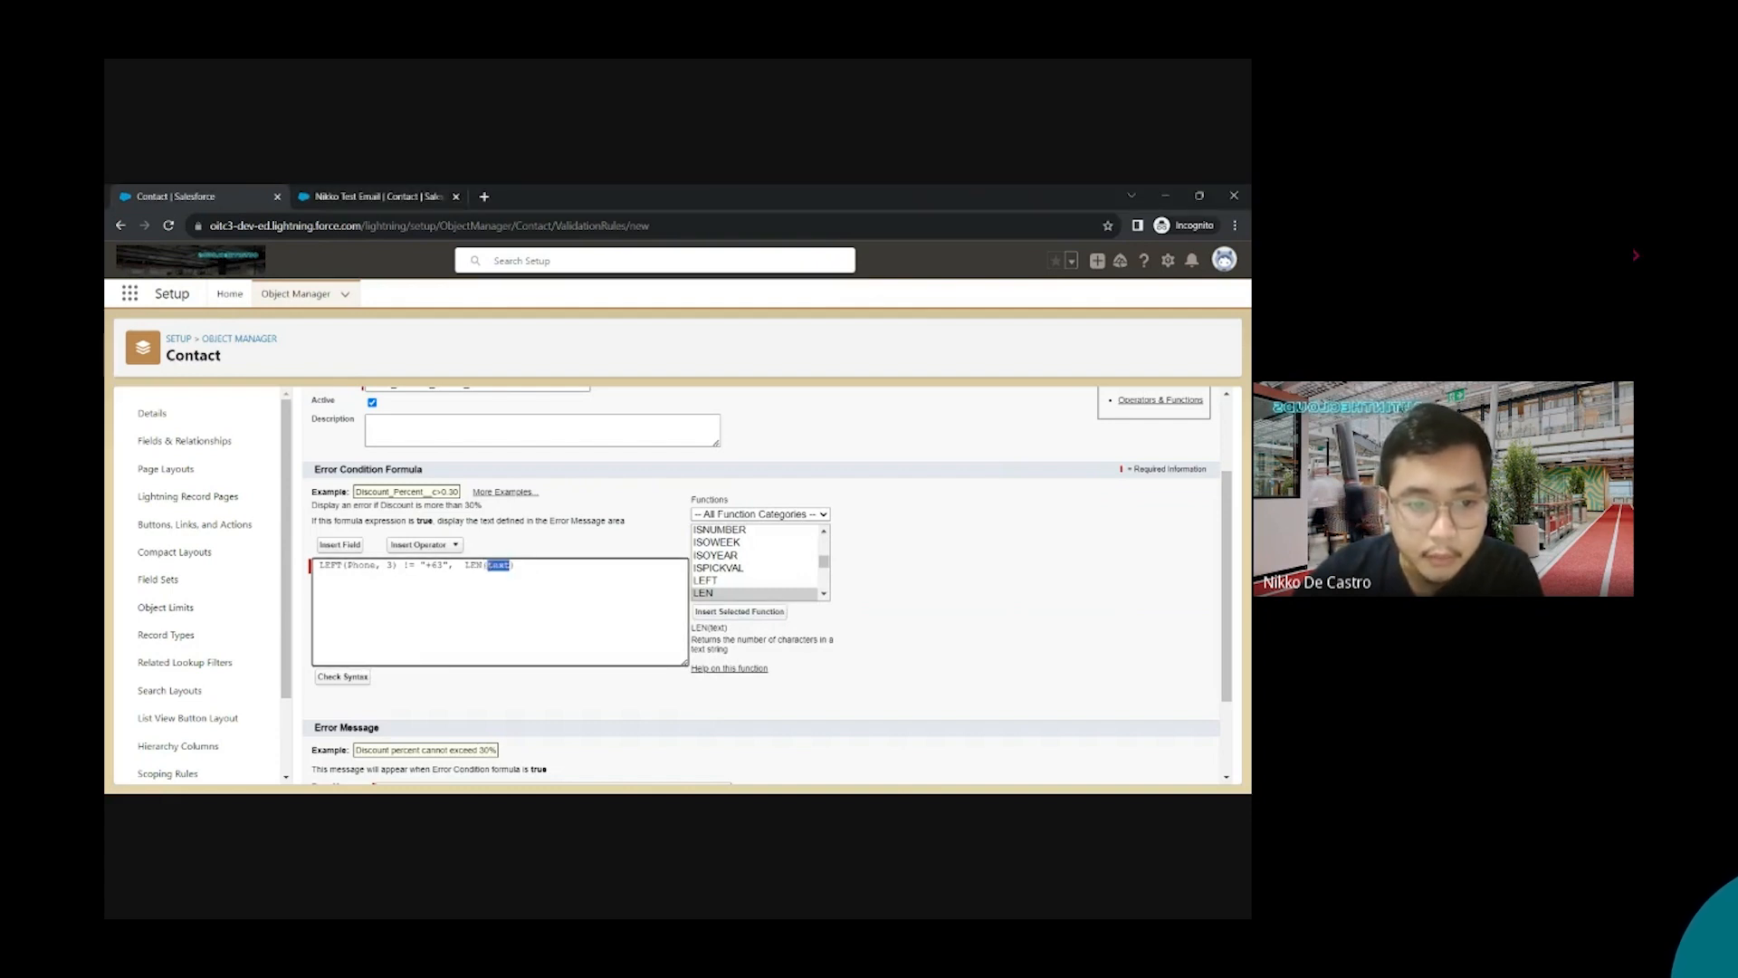
type("Phone")
left_click(537, 559)
left_click(534, 563)
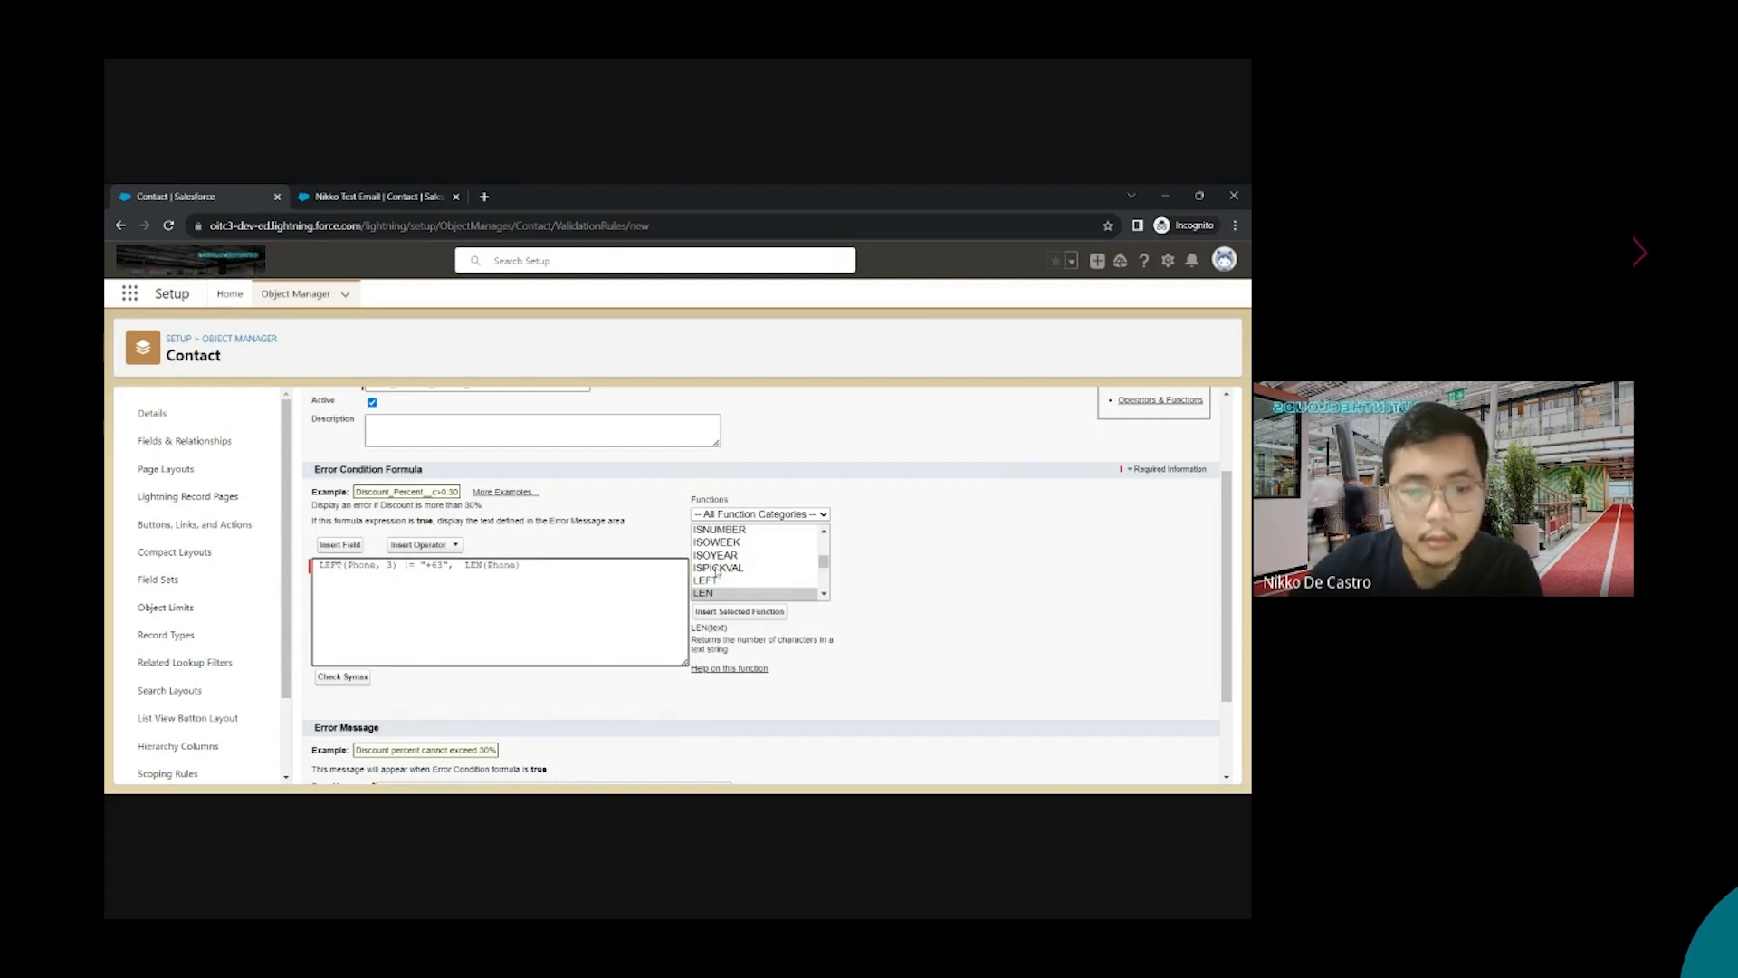
type("!= 13")
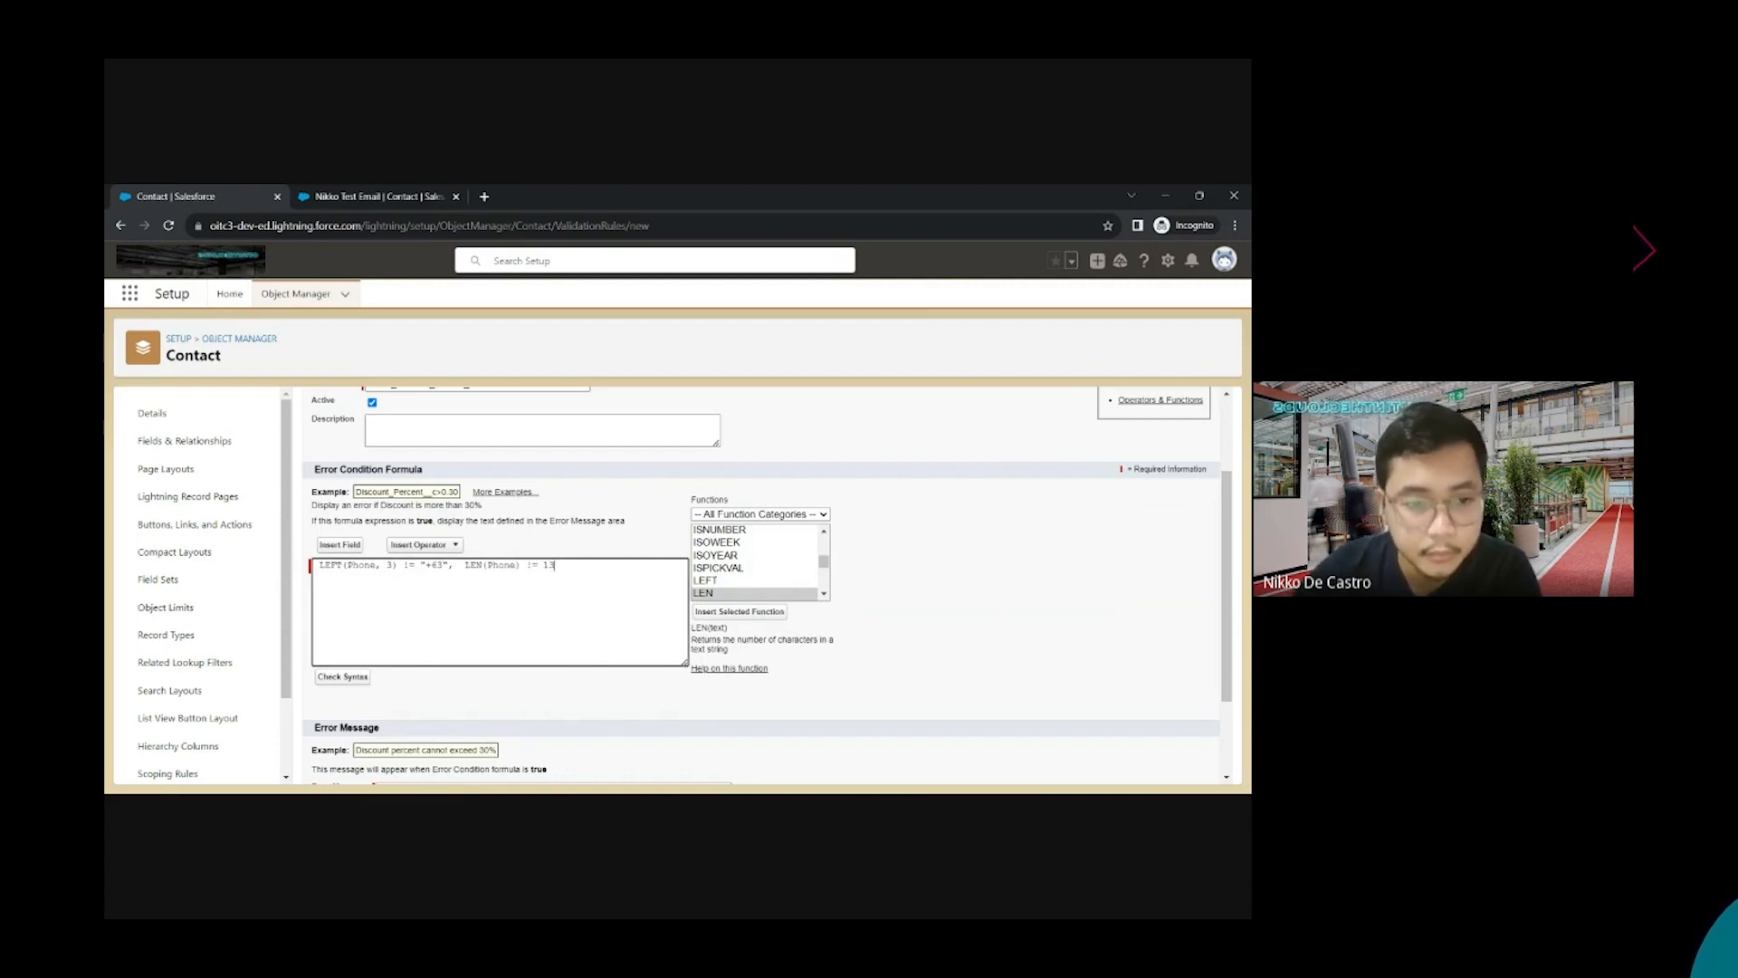
Wrap both conditions in OR( and review the finished formula
left_click(320, 564)
type("OR(")
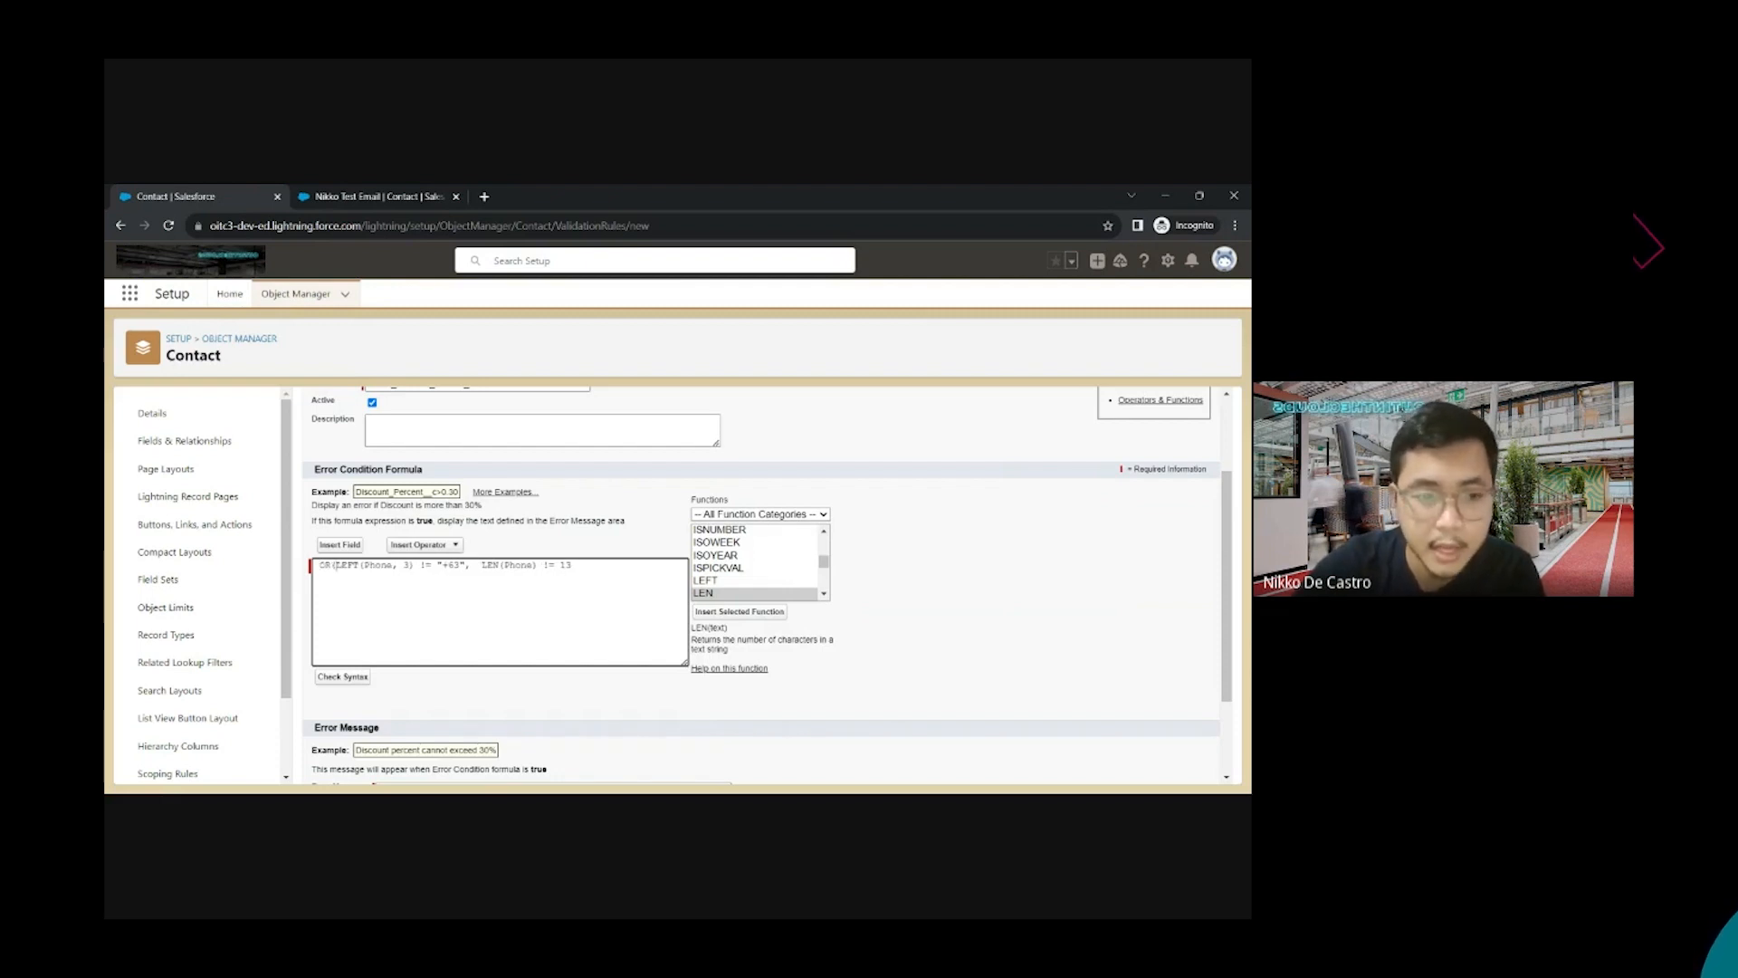
left_click(573, 565)
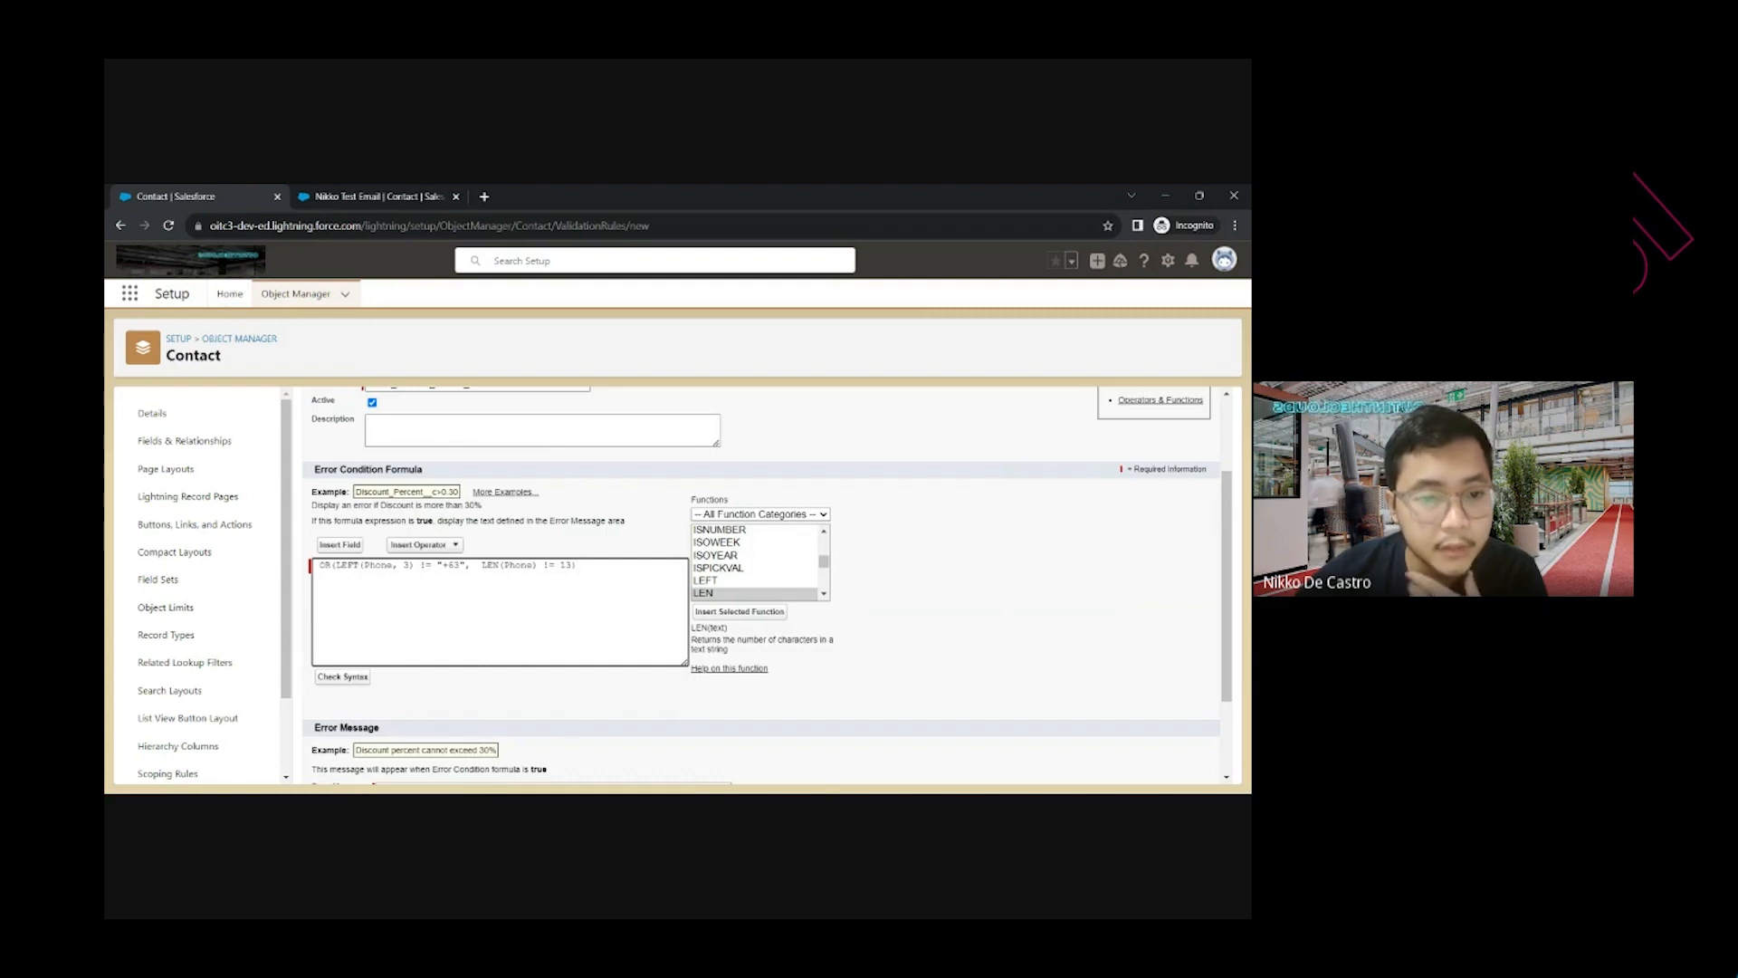
left_click_drag(460, 564, 341, 564)
left_click(438, 565)
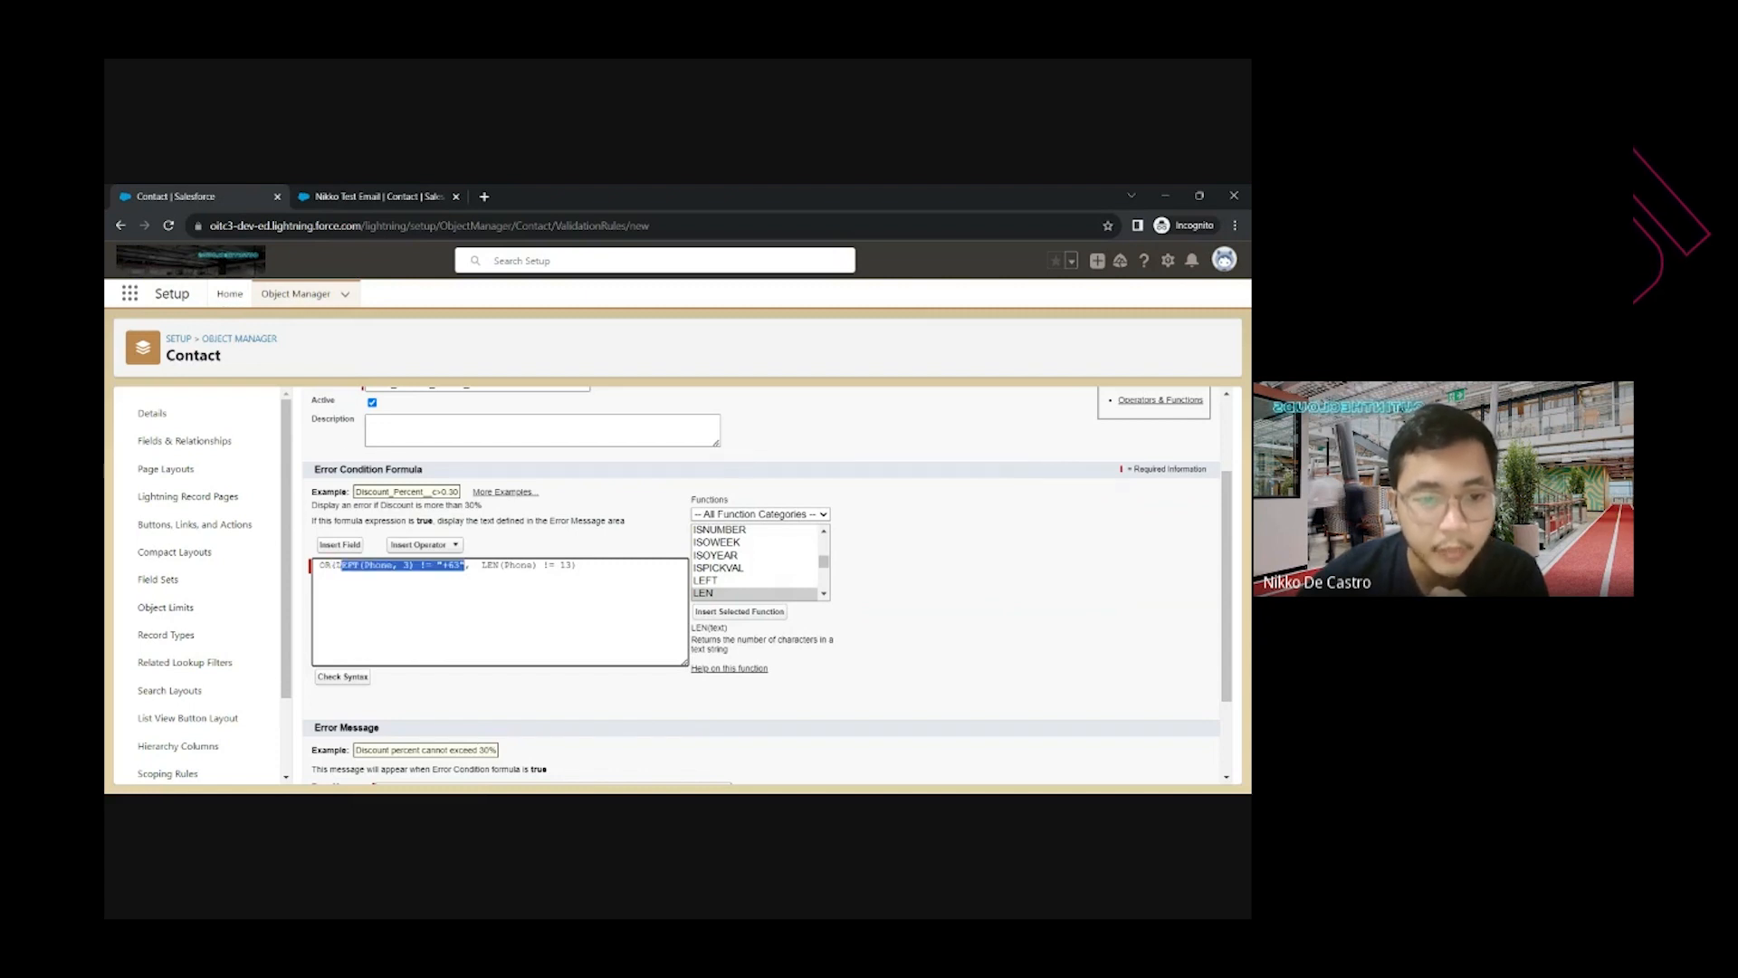
left_click_drag(574, 565, 481, 565)
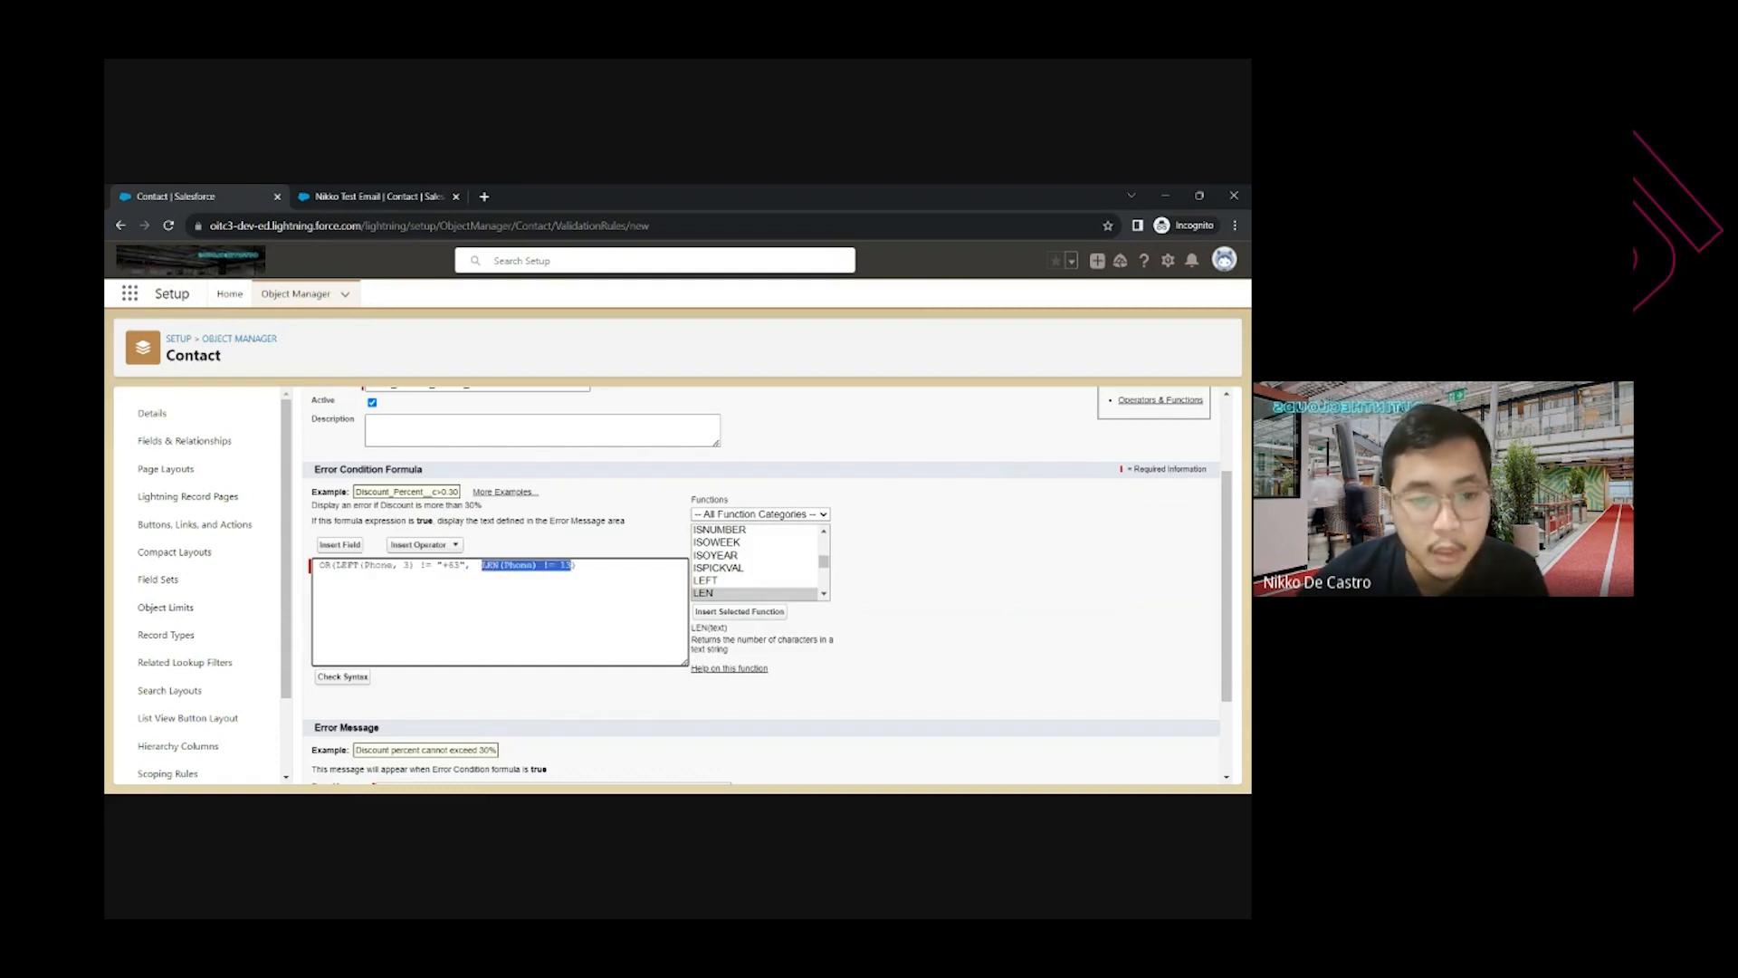
left_click(543, 565)
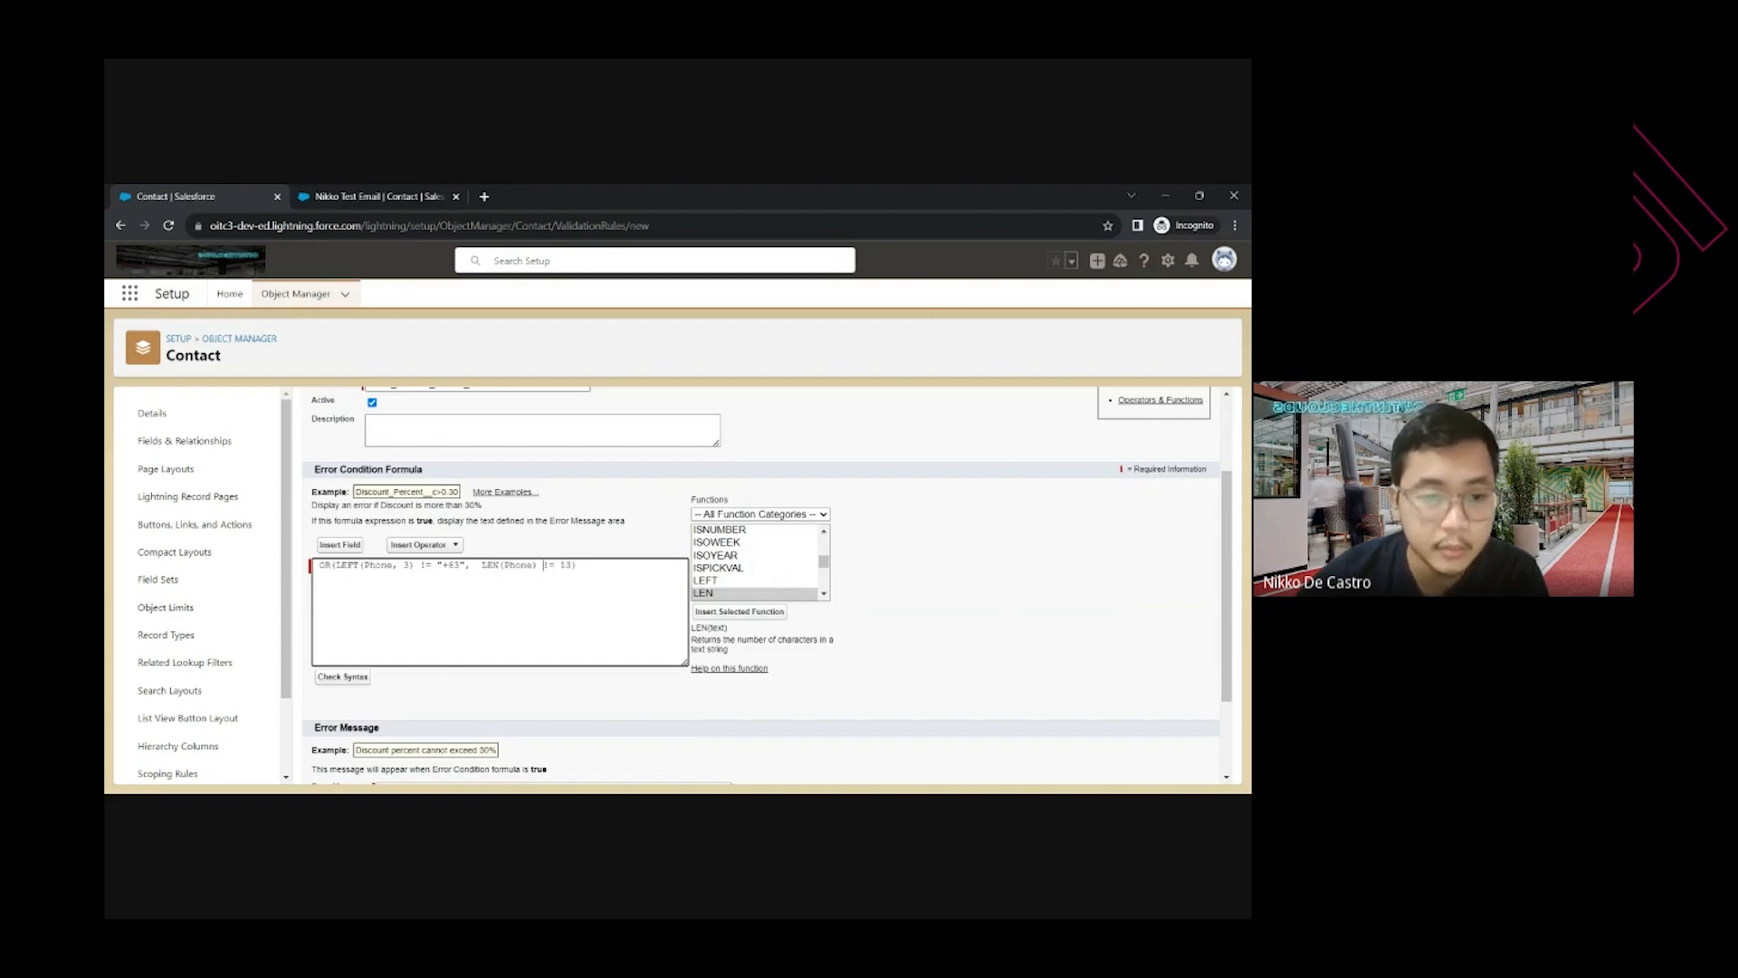
left_click_drag(577, 564, 527, 565)
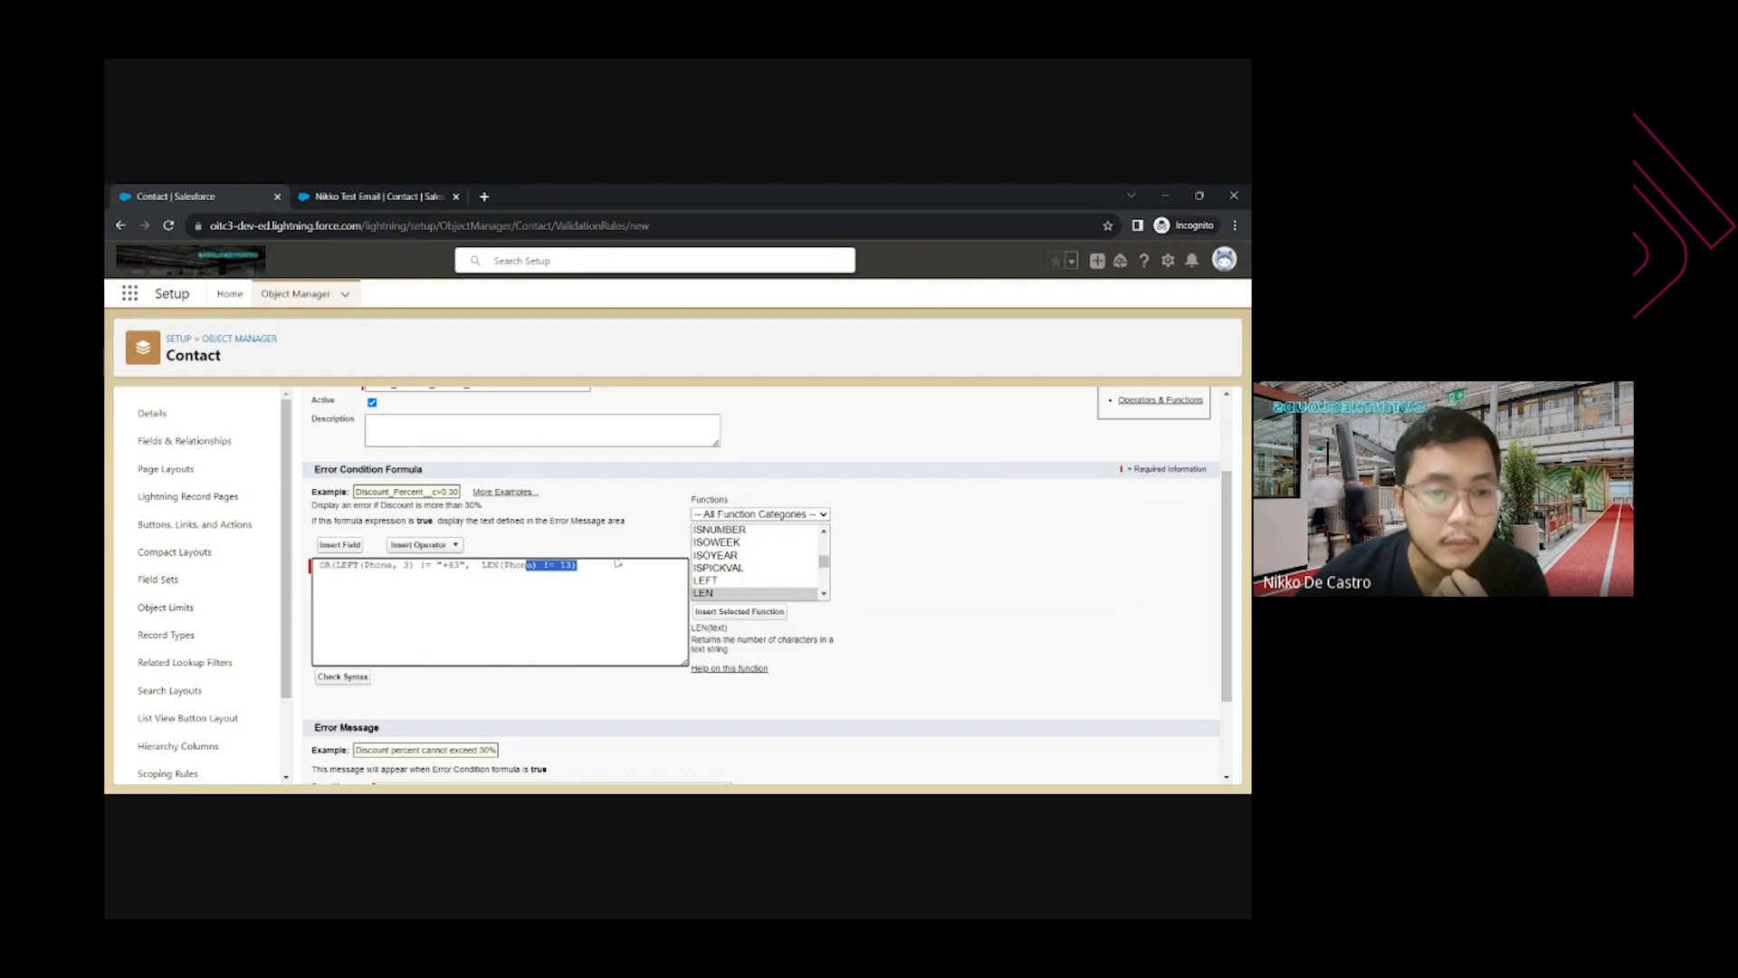
scroll(617, 563, "down", 2)
Enter the error message "Please enter a correct phone number"
left_click(552, 678)
type("P")
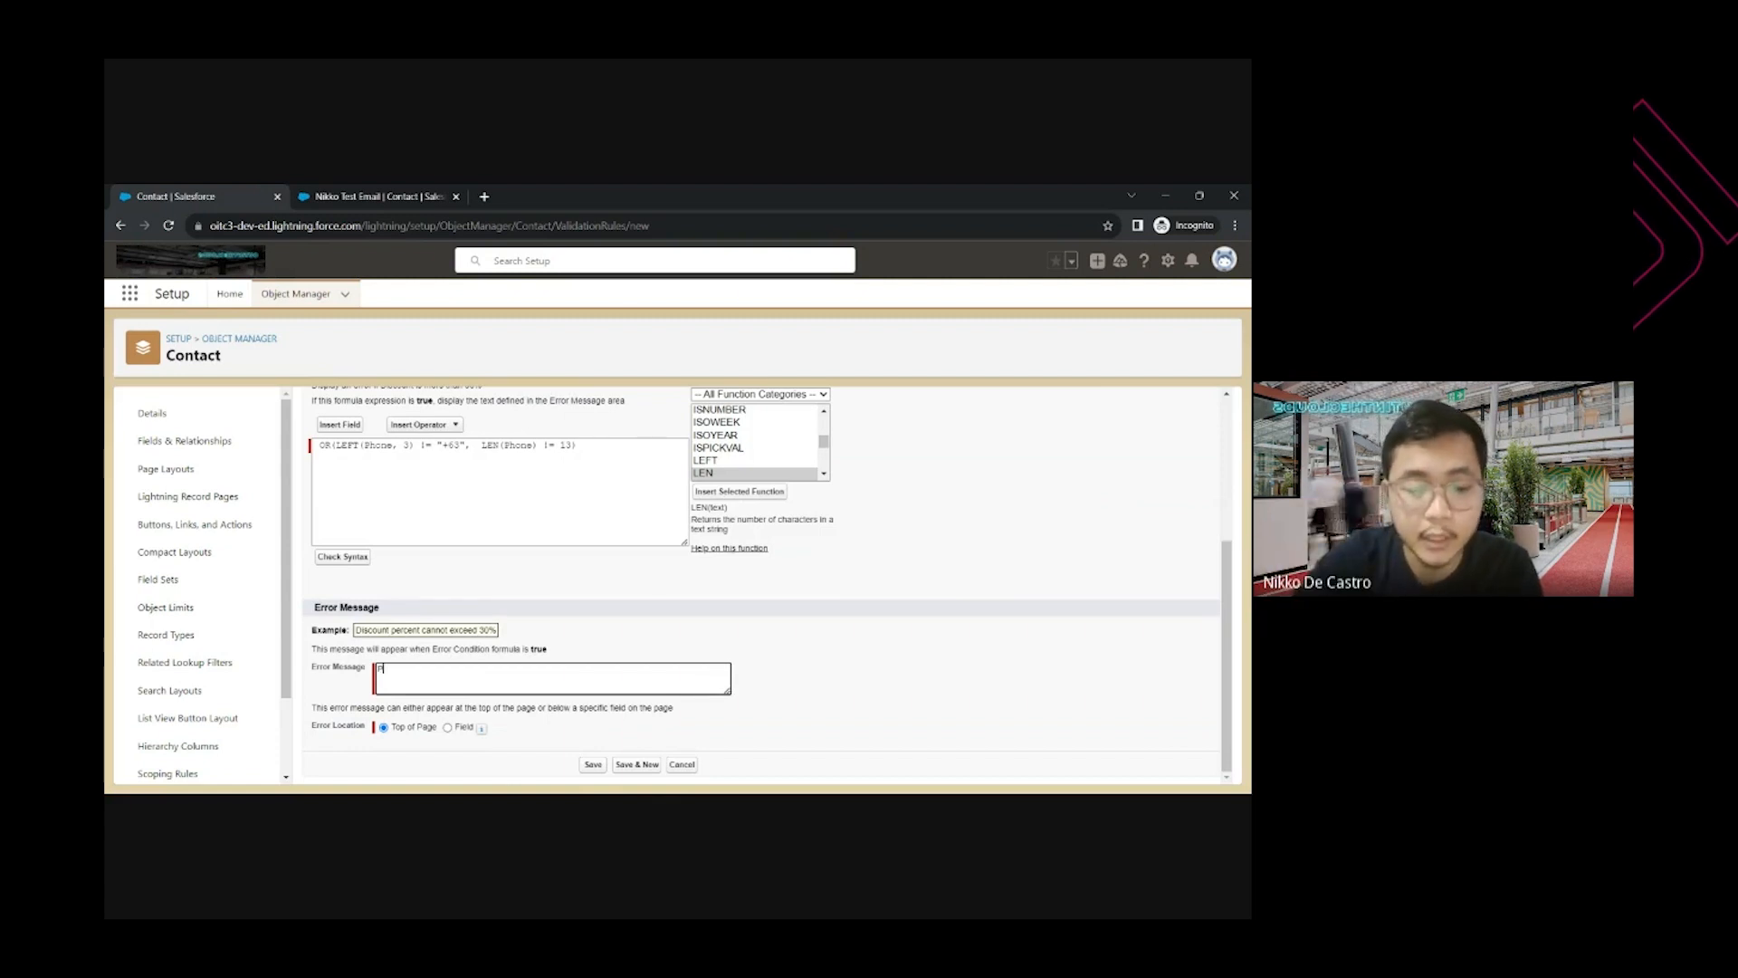
type("lease")
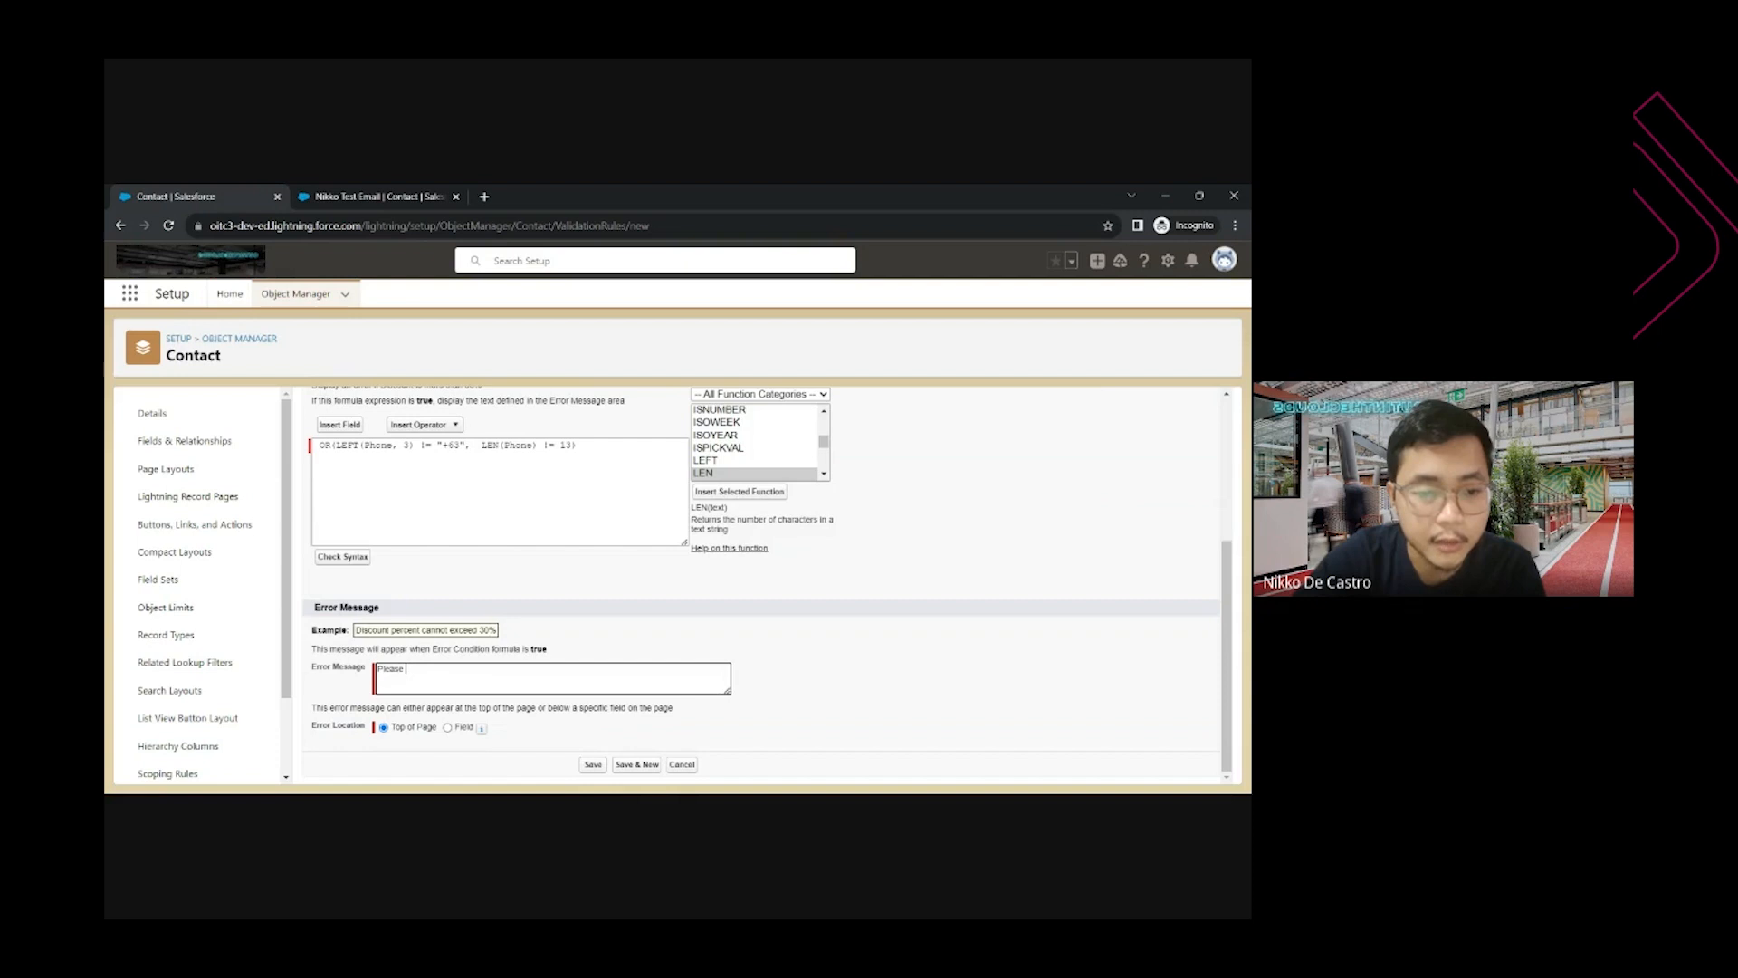
type("enter a correct ph")
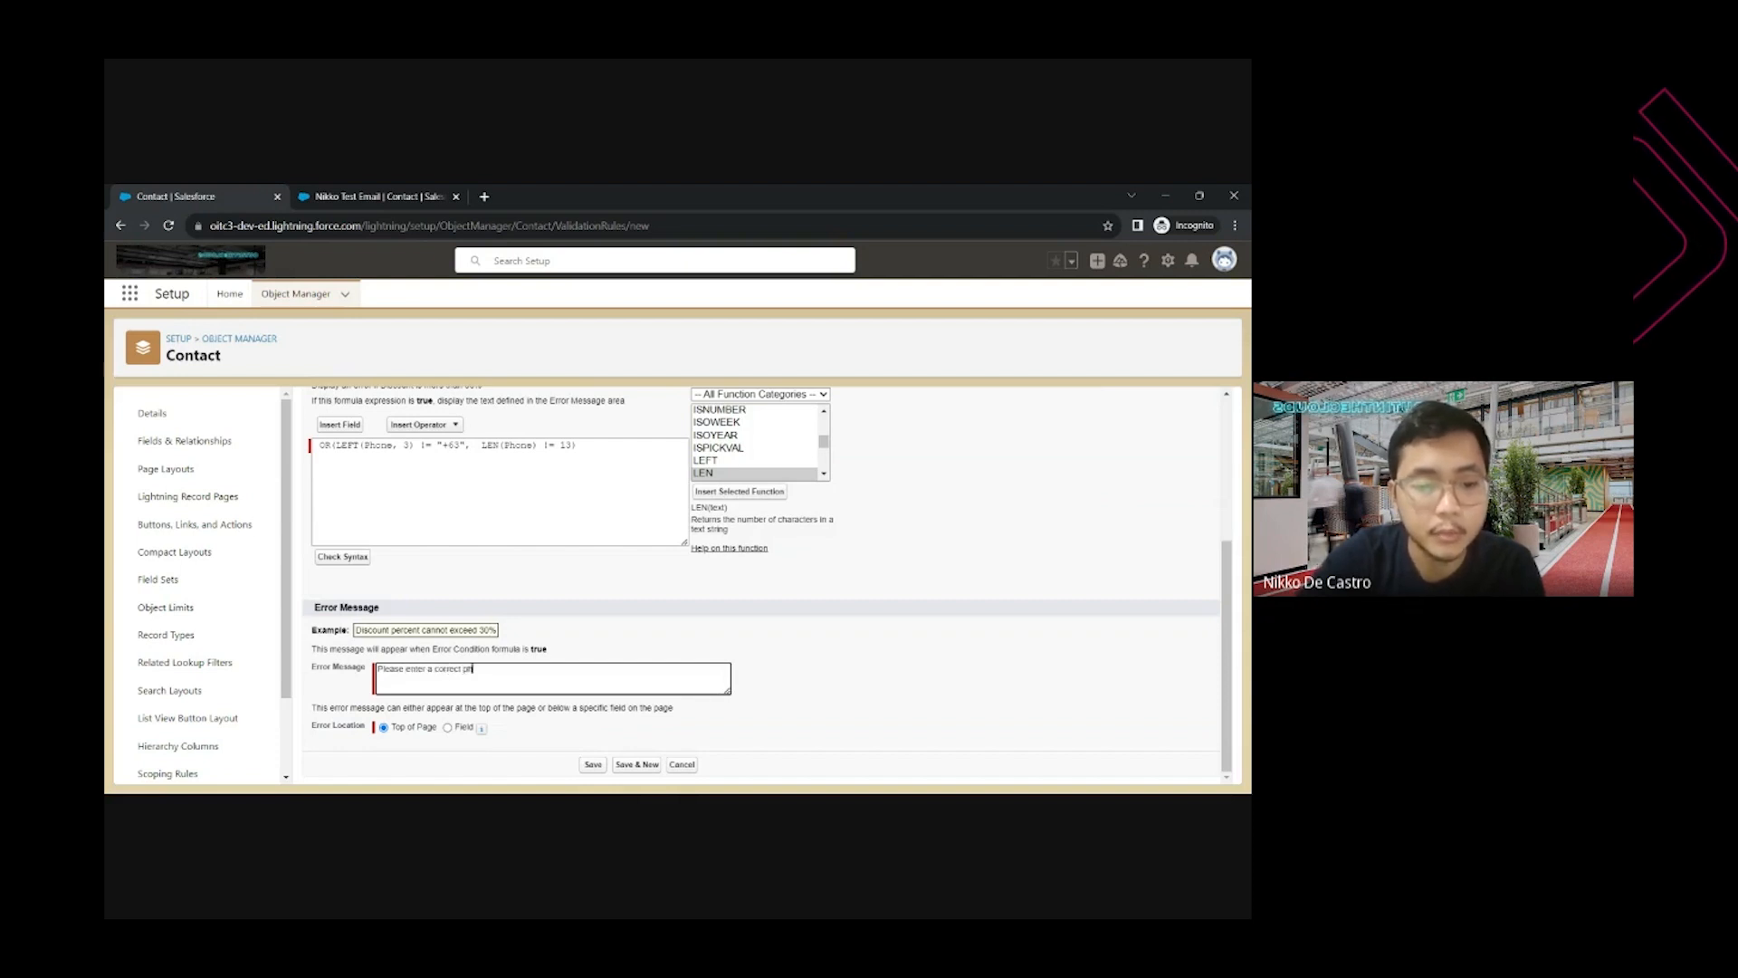
type("one number")
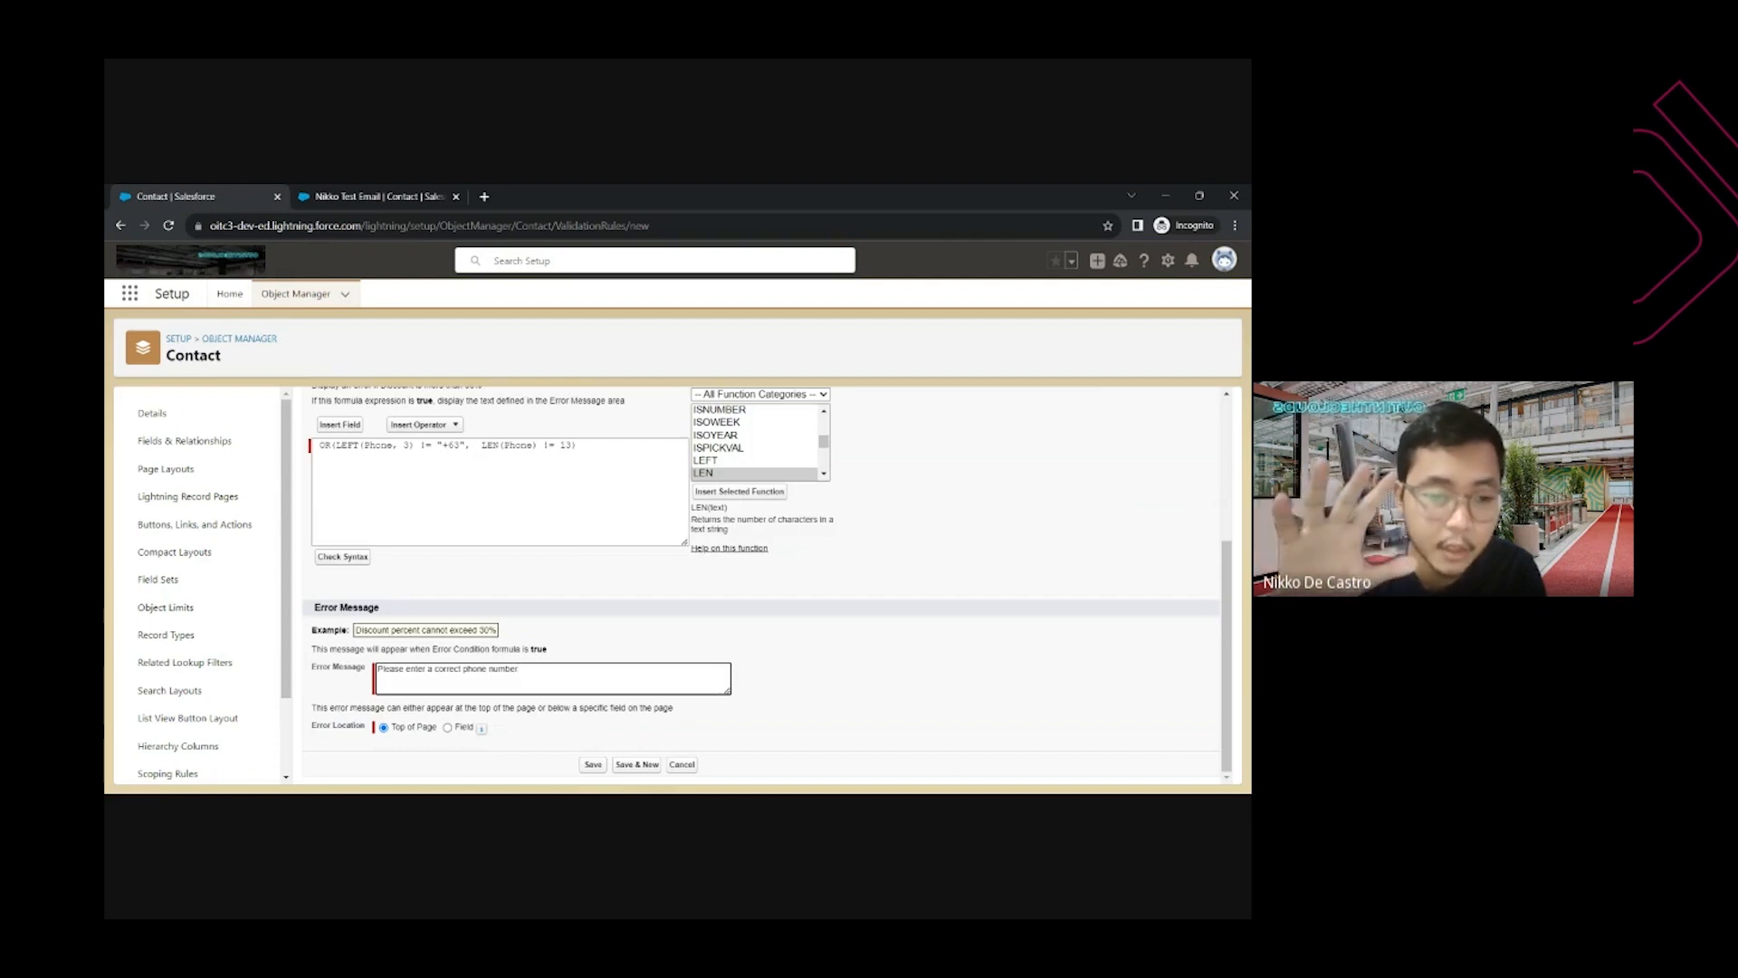
Set the error location to Field, choosing Phone
left_click(447, 727)
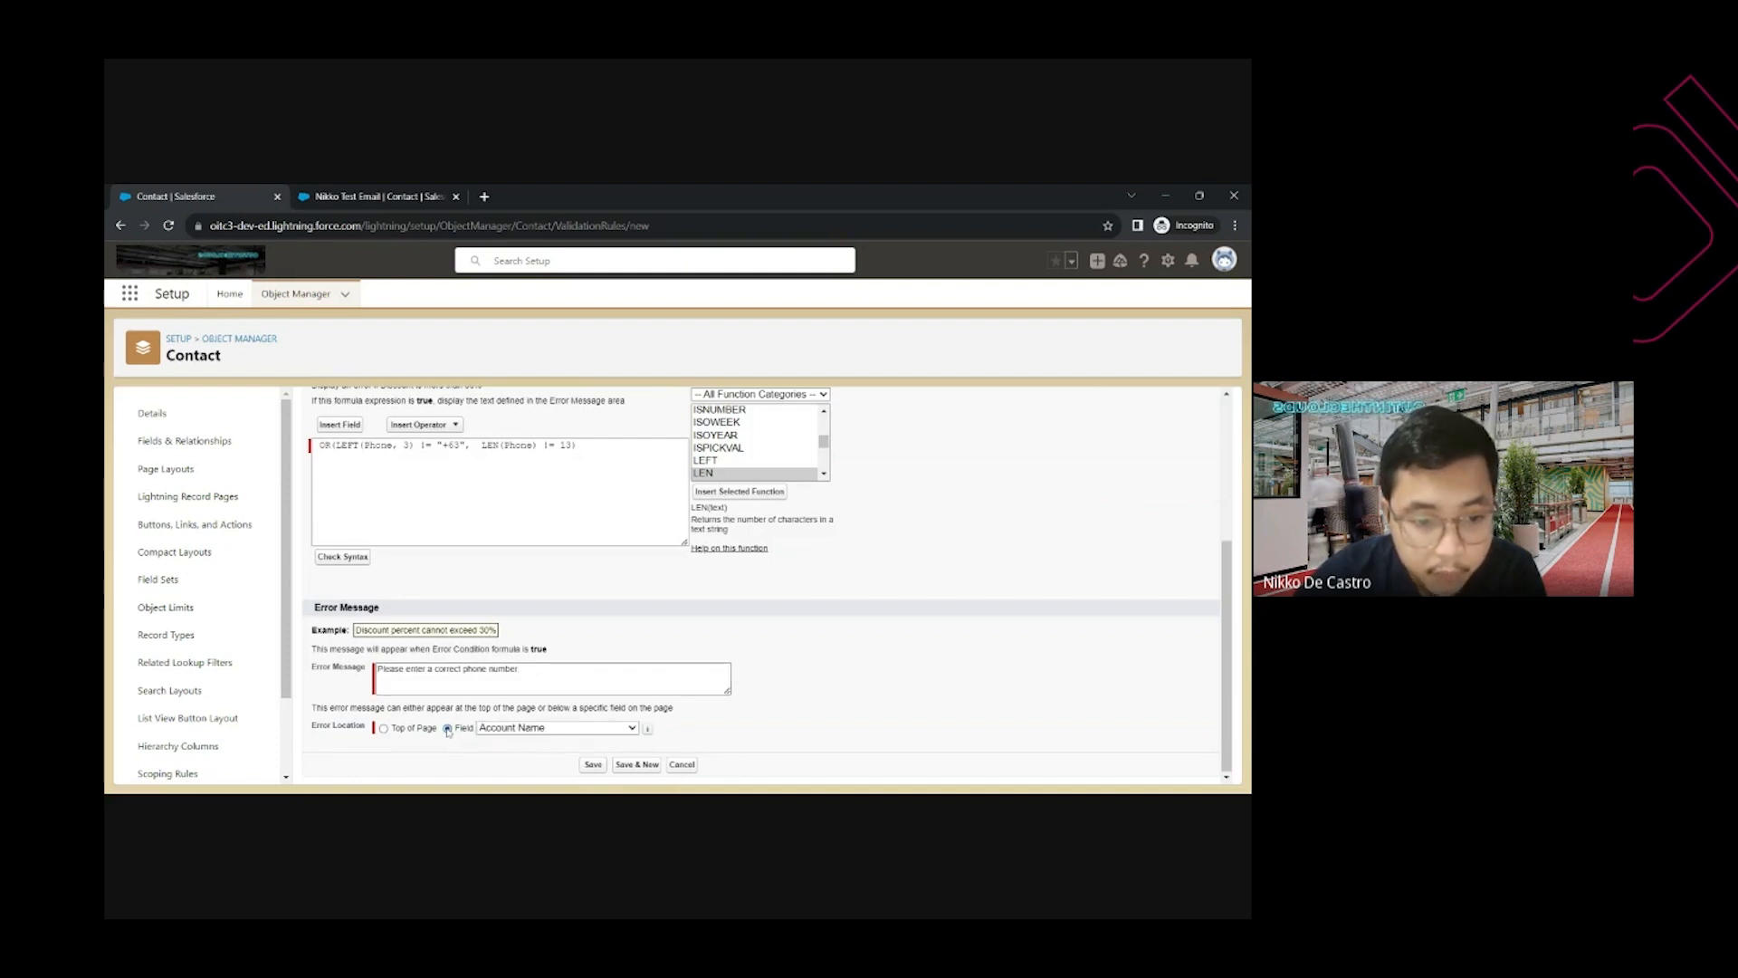
left_click(560, 729)
key("p")
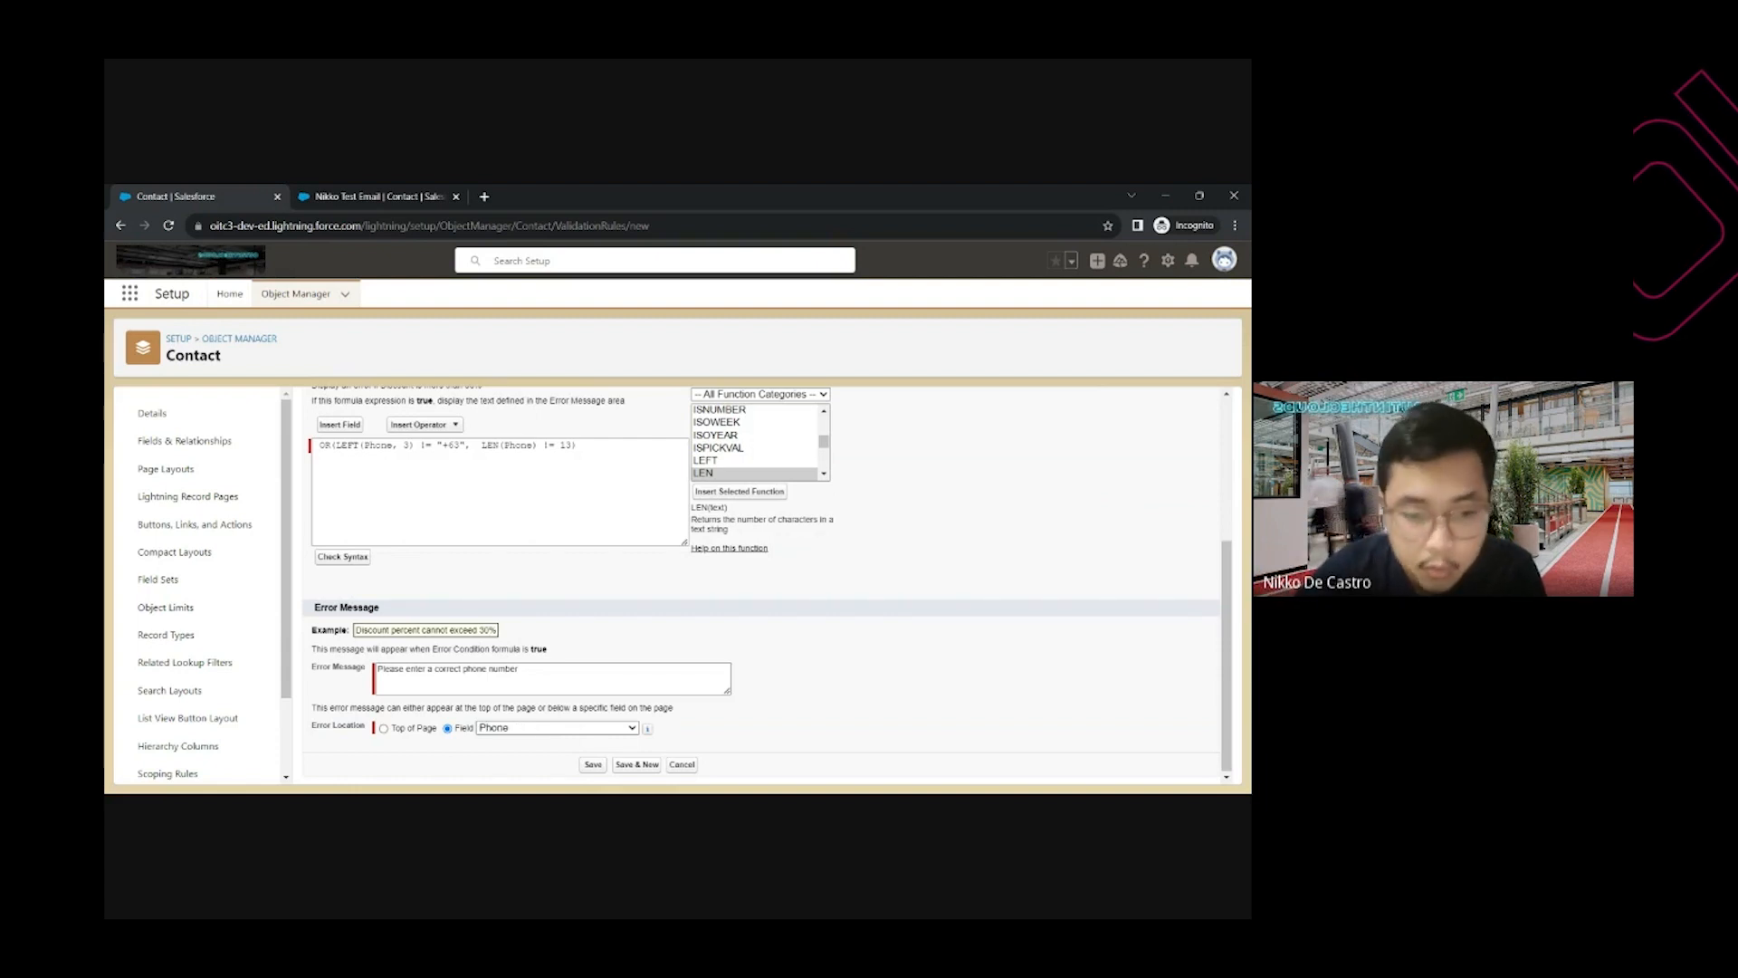
key("Return")
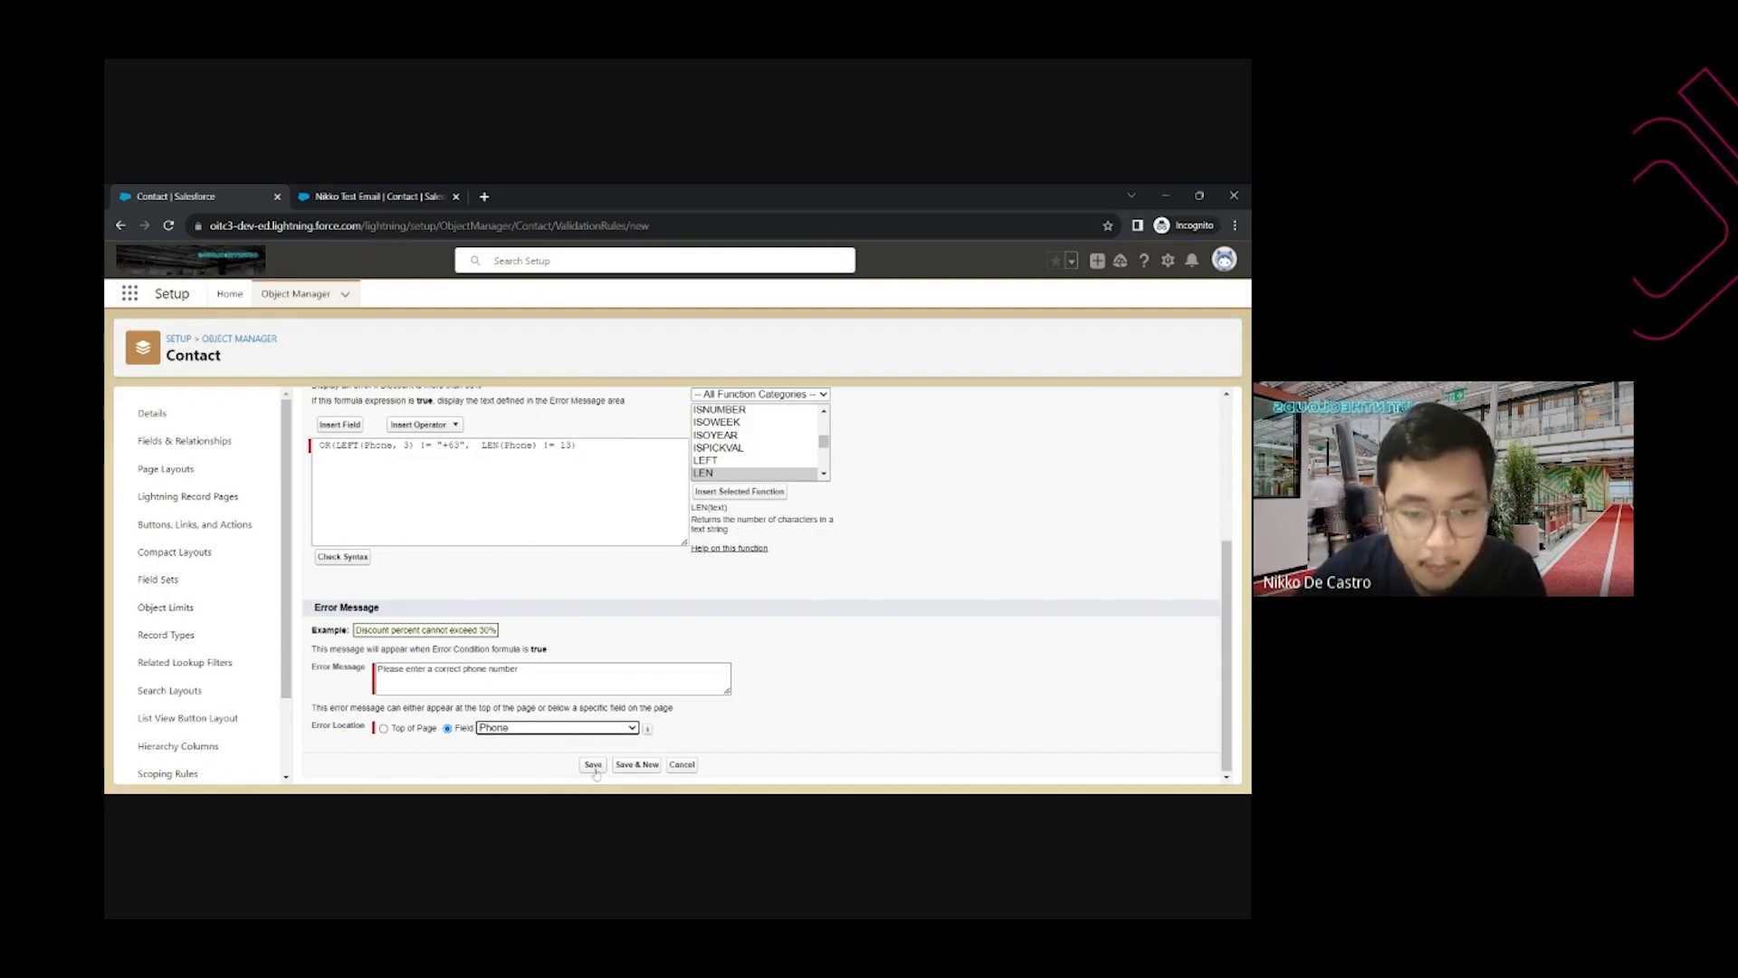
scroll(534, 595, "up", 1)
scroll(533, 595, "up", 3)
Save the validation rule and reopen the test contact's Details
left_click(598, 478)
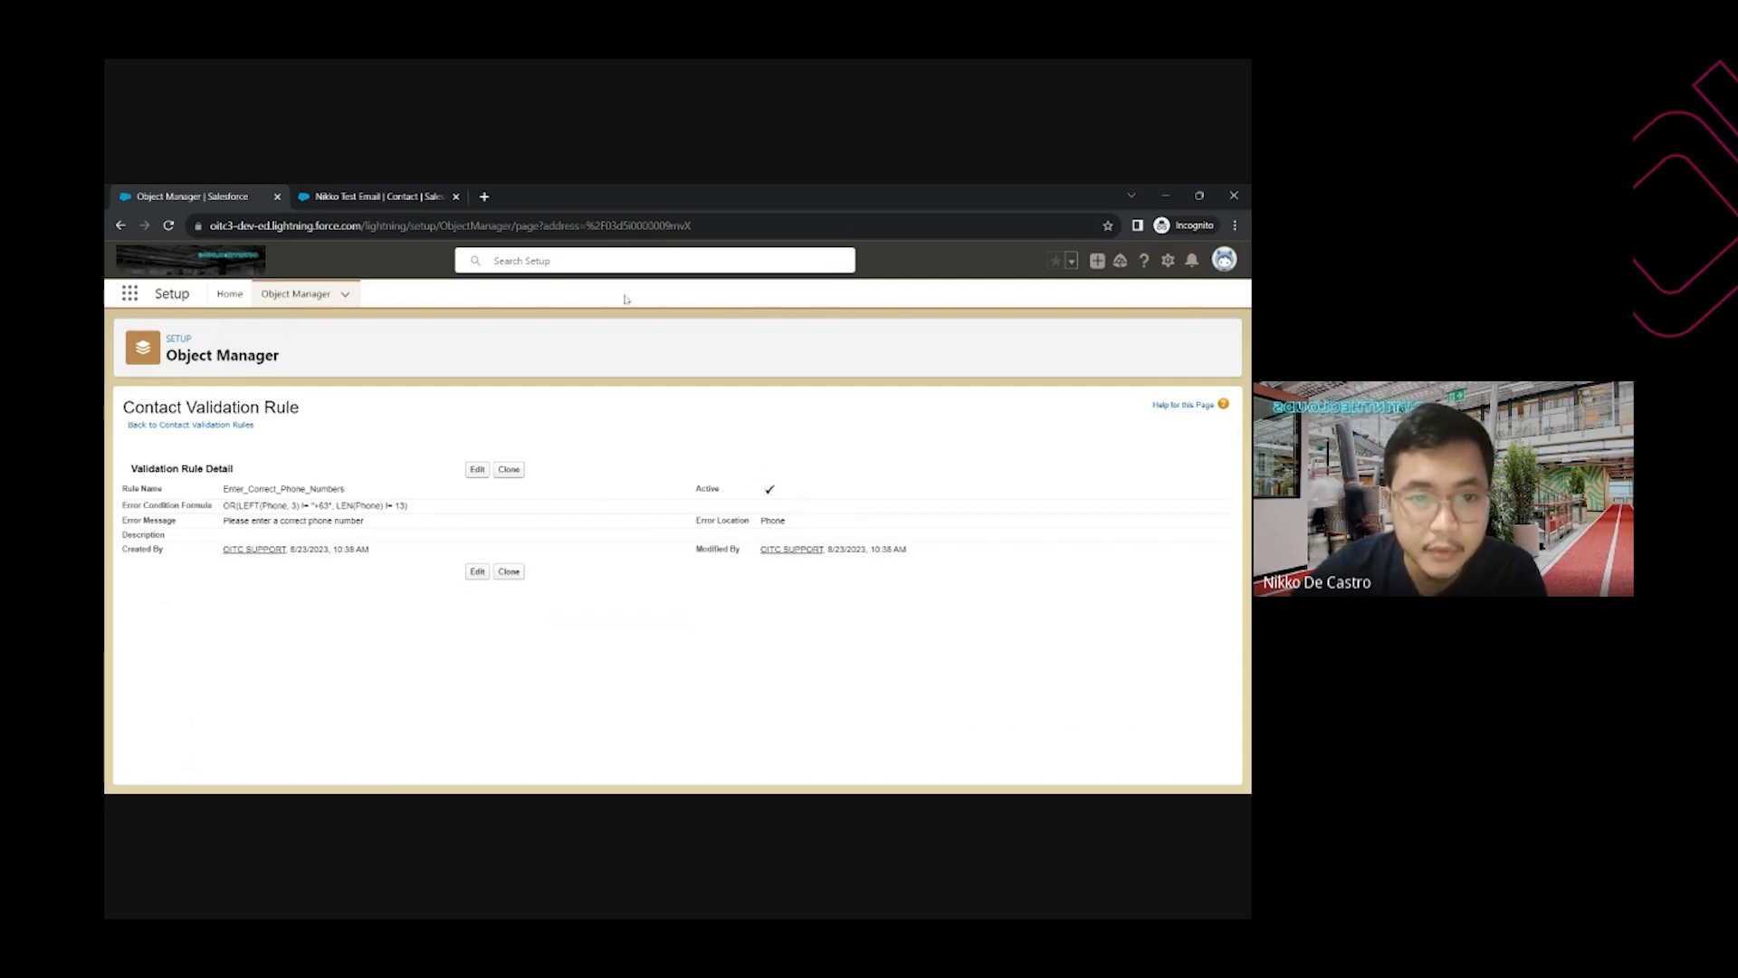
left_click(376, 196)
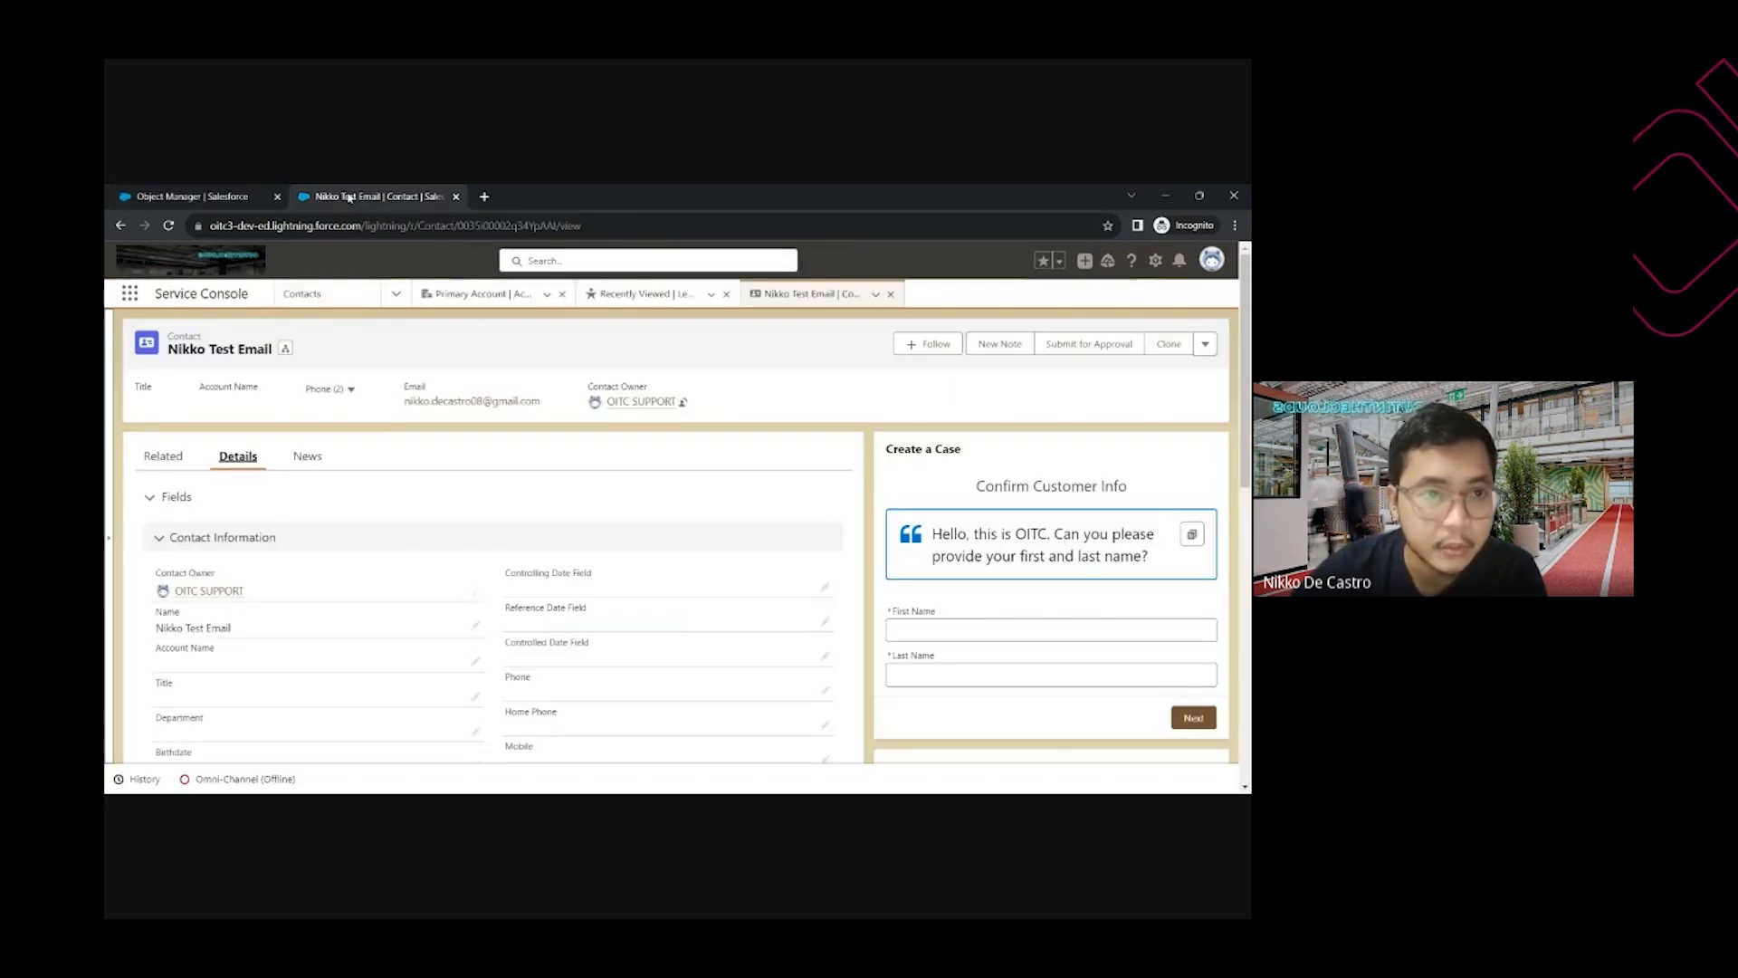
left_click(171, 226)
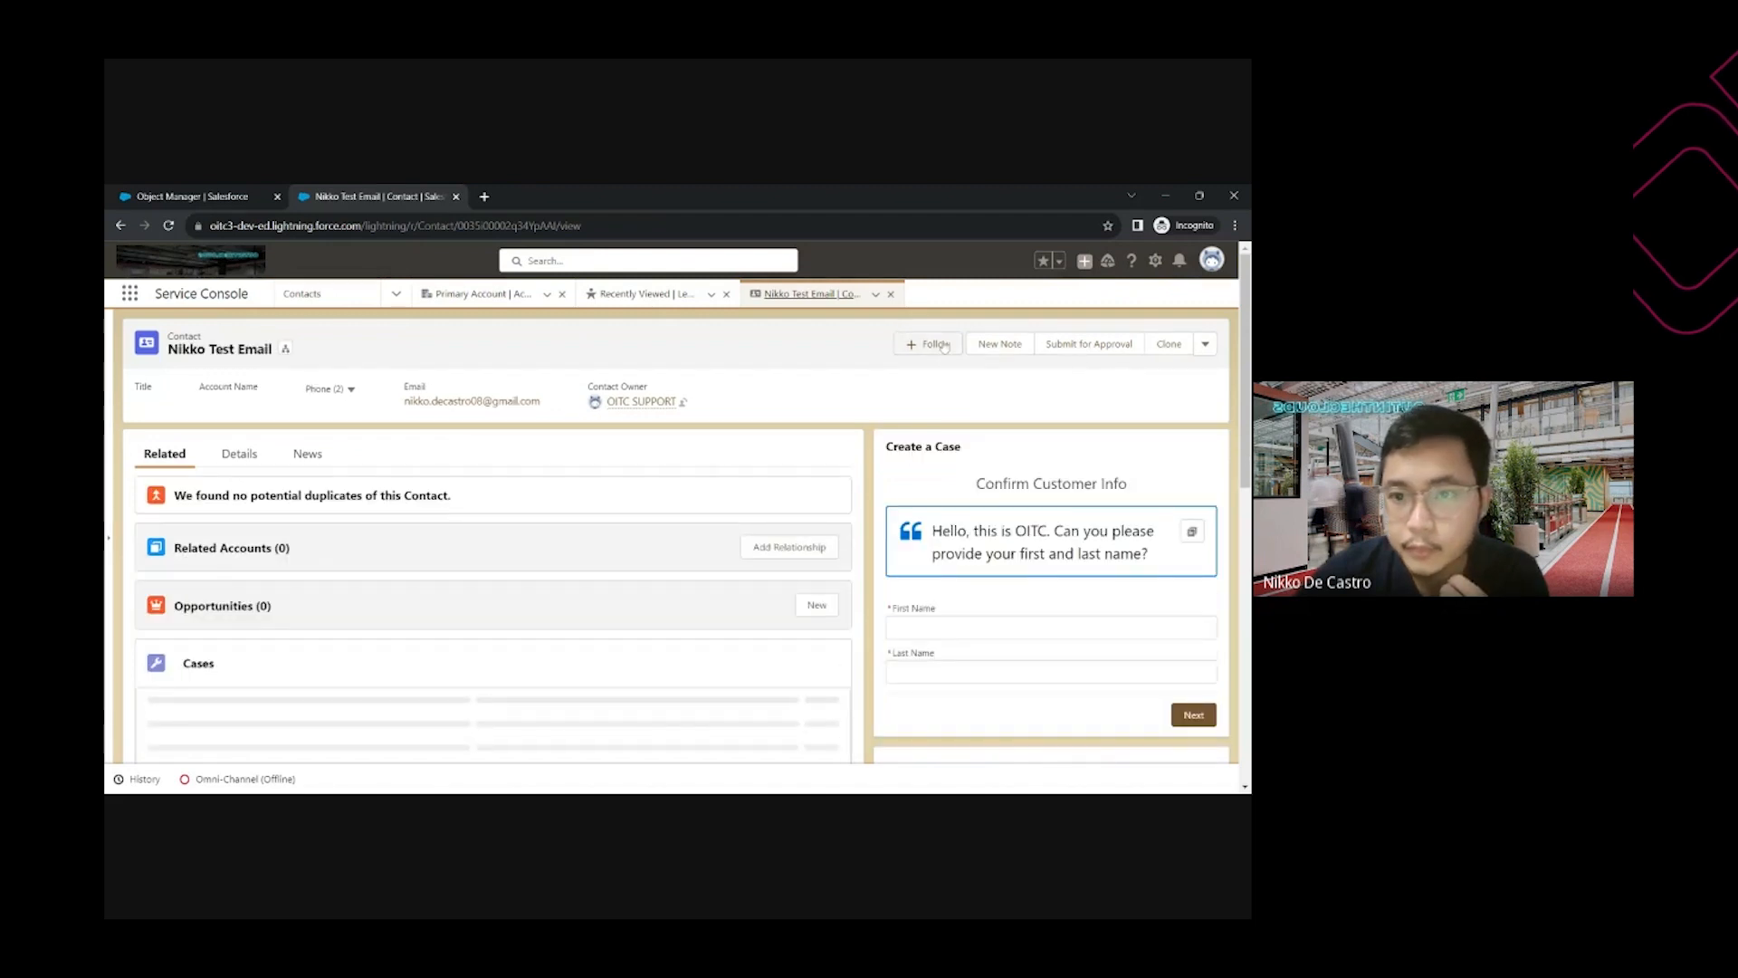
left_click(239, 456)
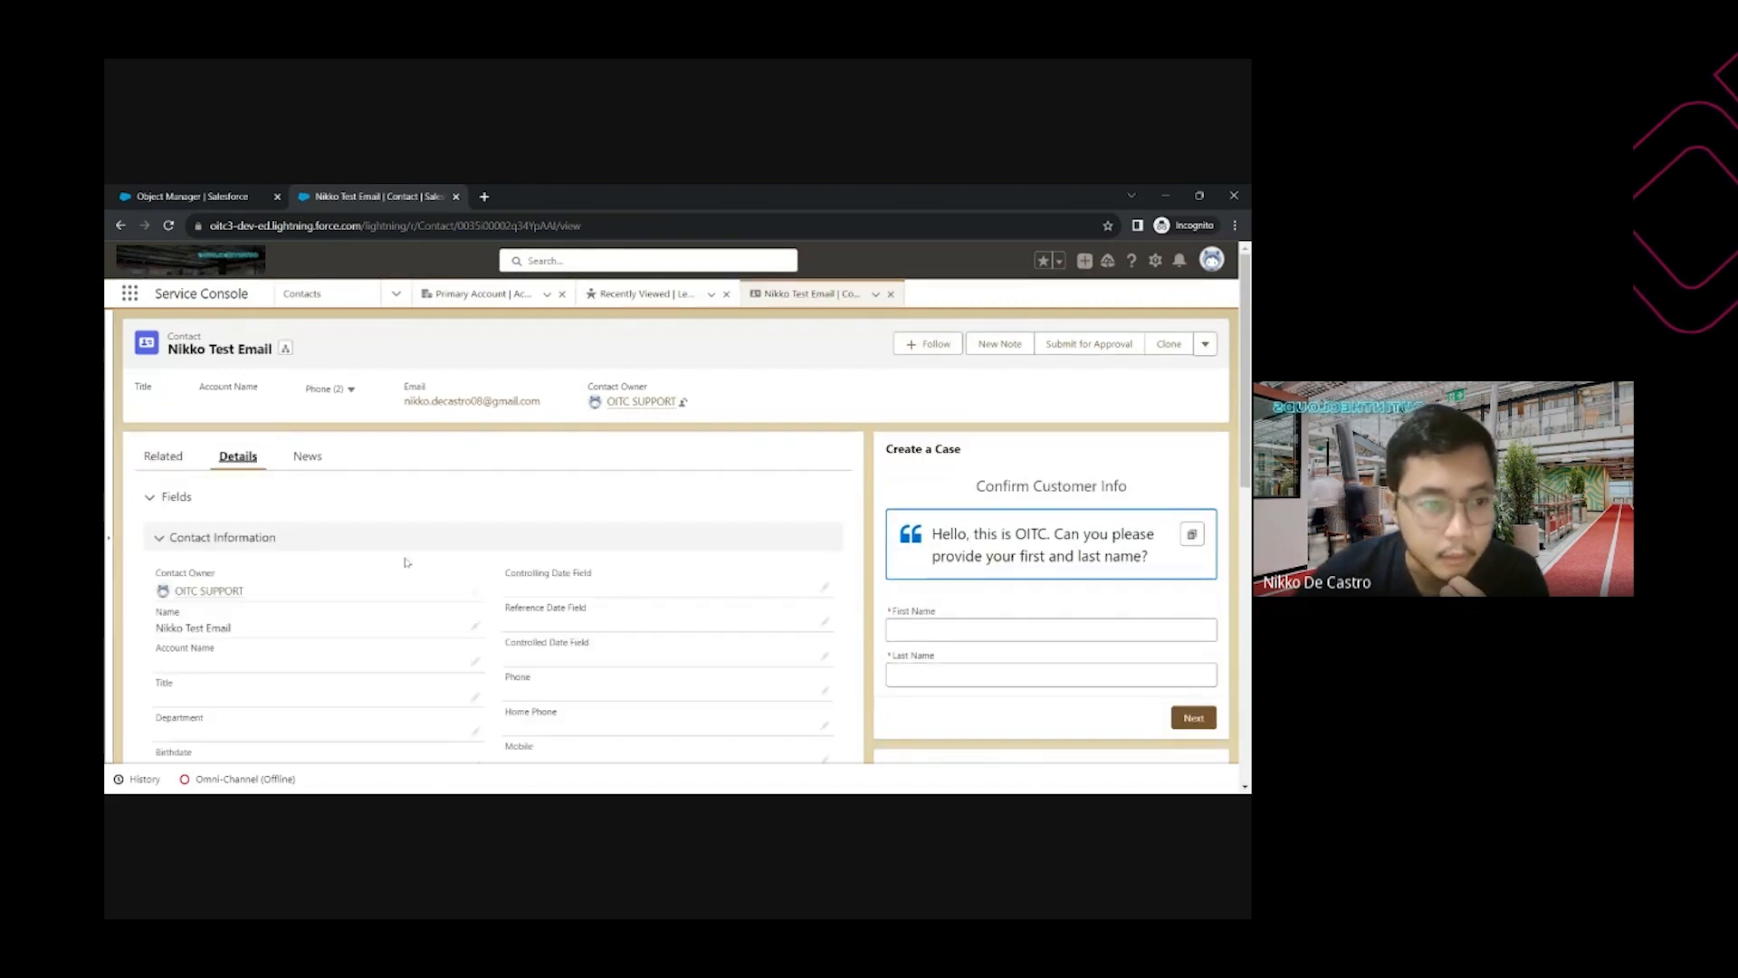
Change the contact's Phone to a valid 13-character +63 number and save
left_click(824, 692)
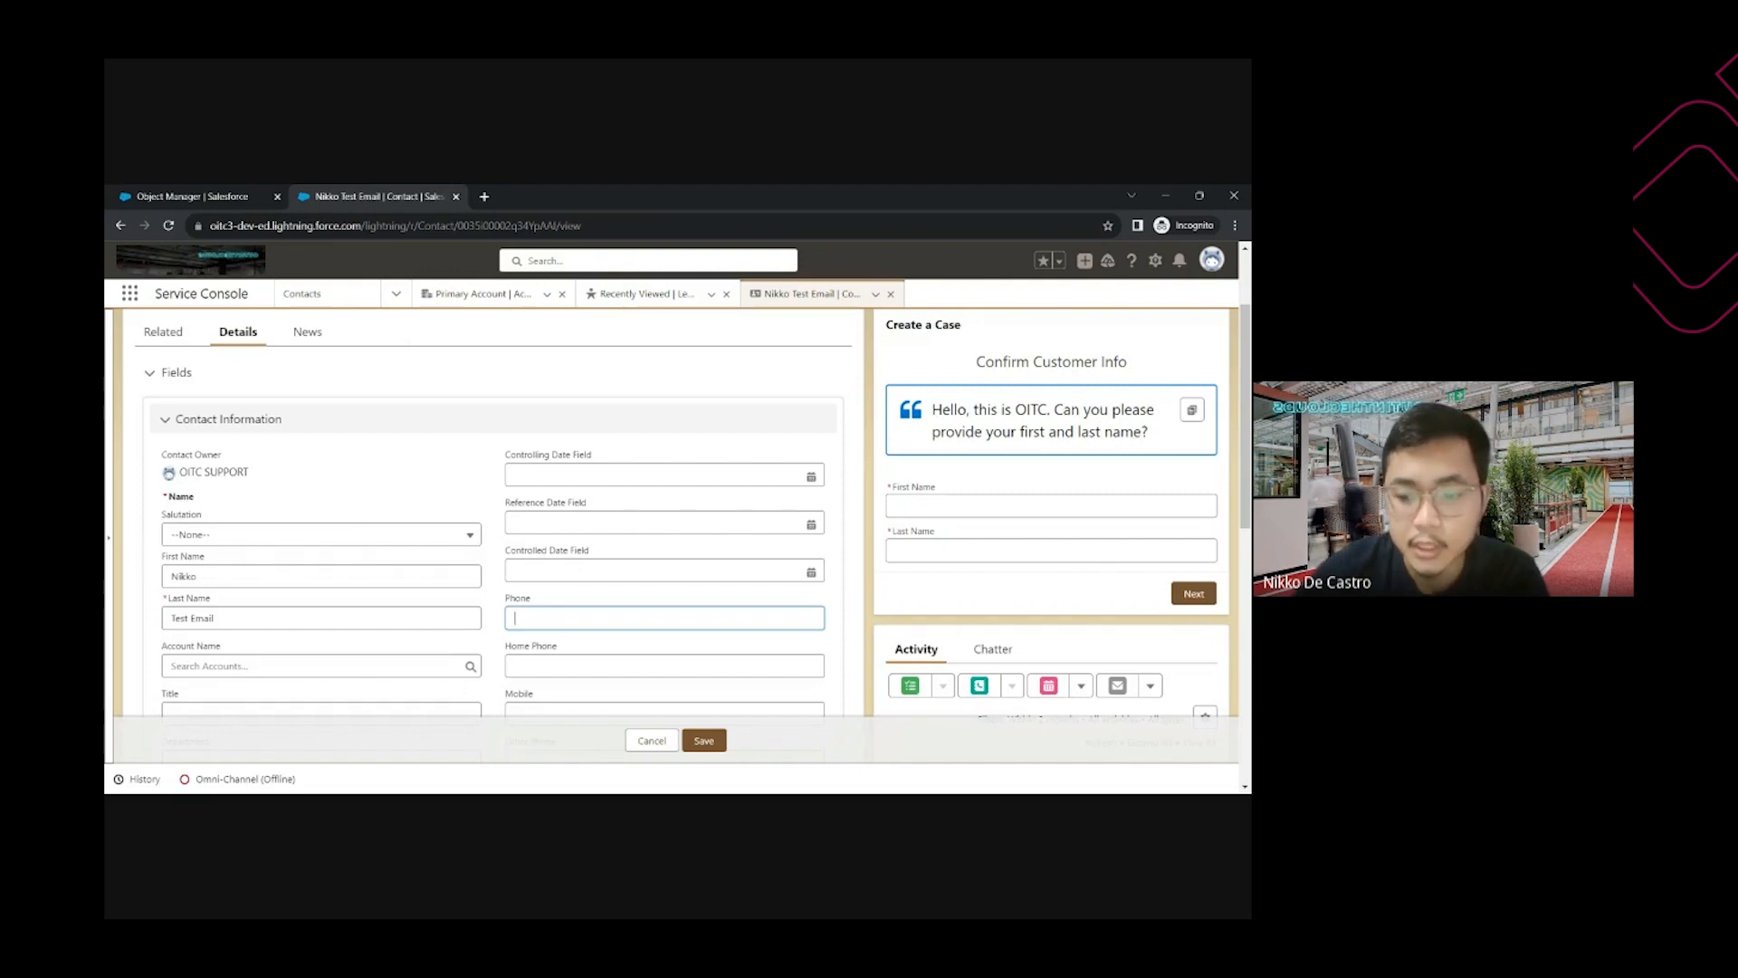
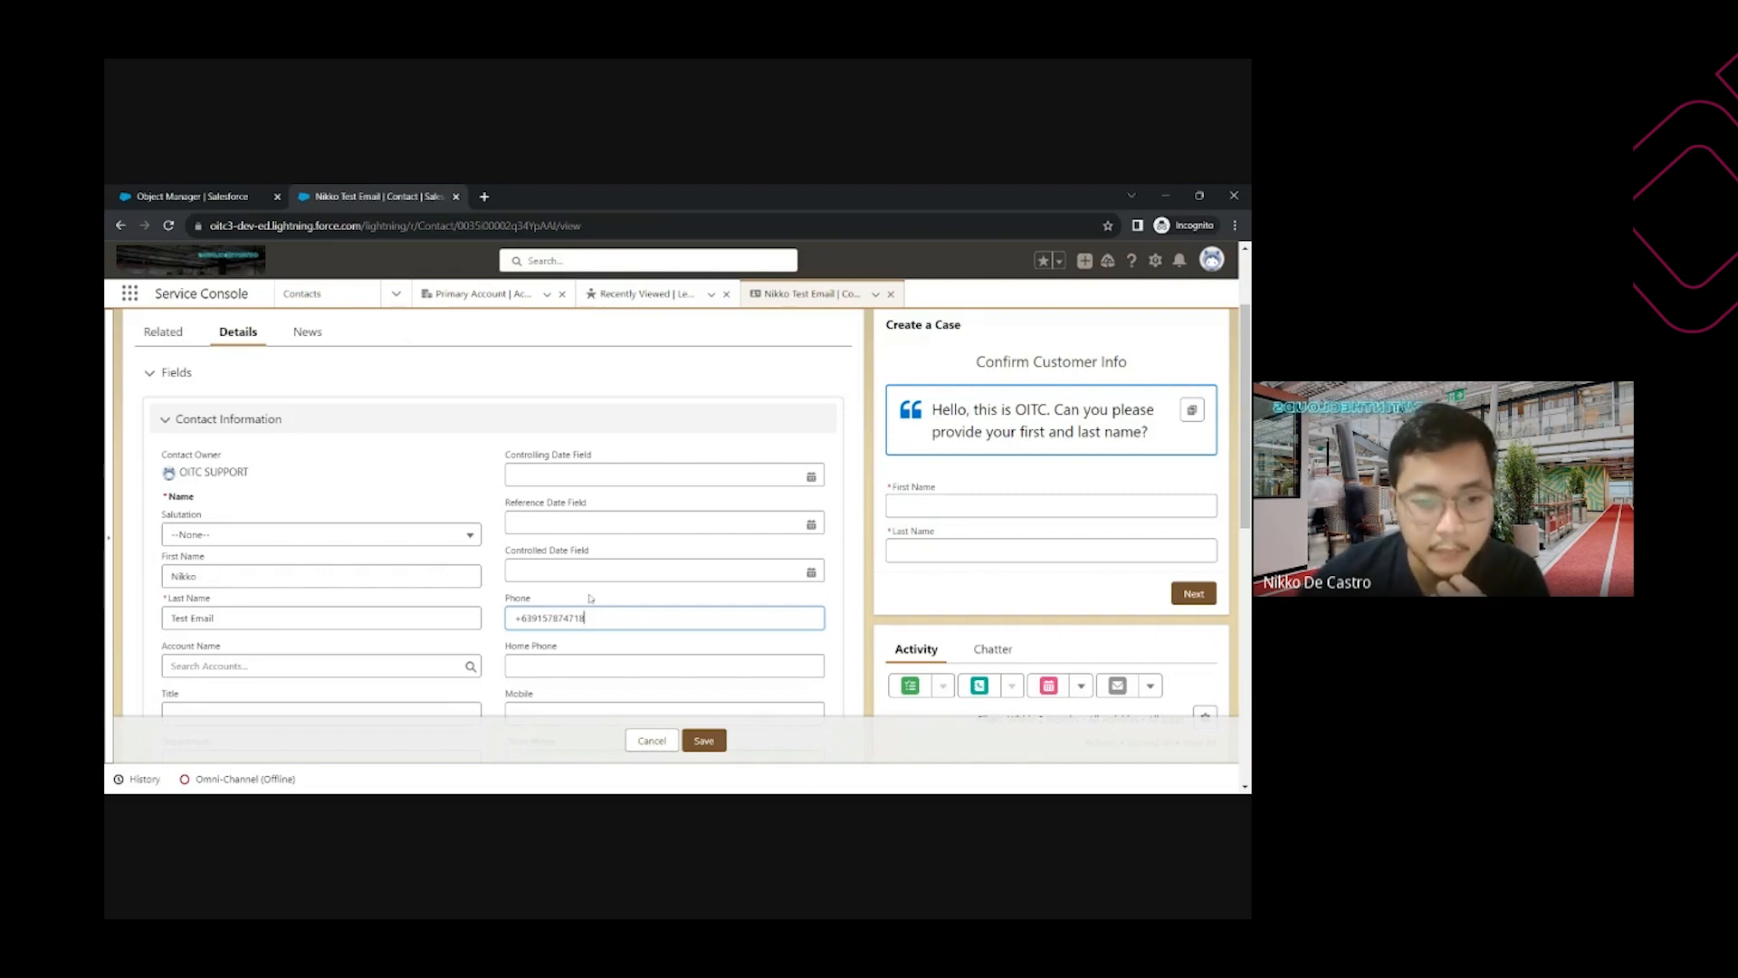
left_click(703, 741)
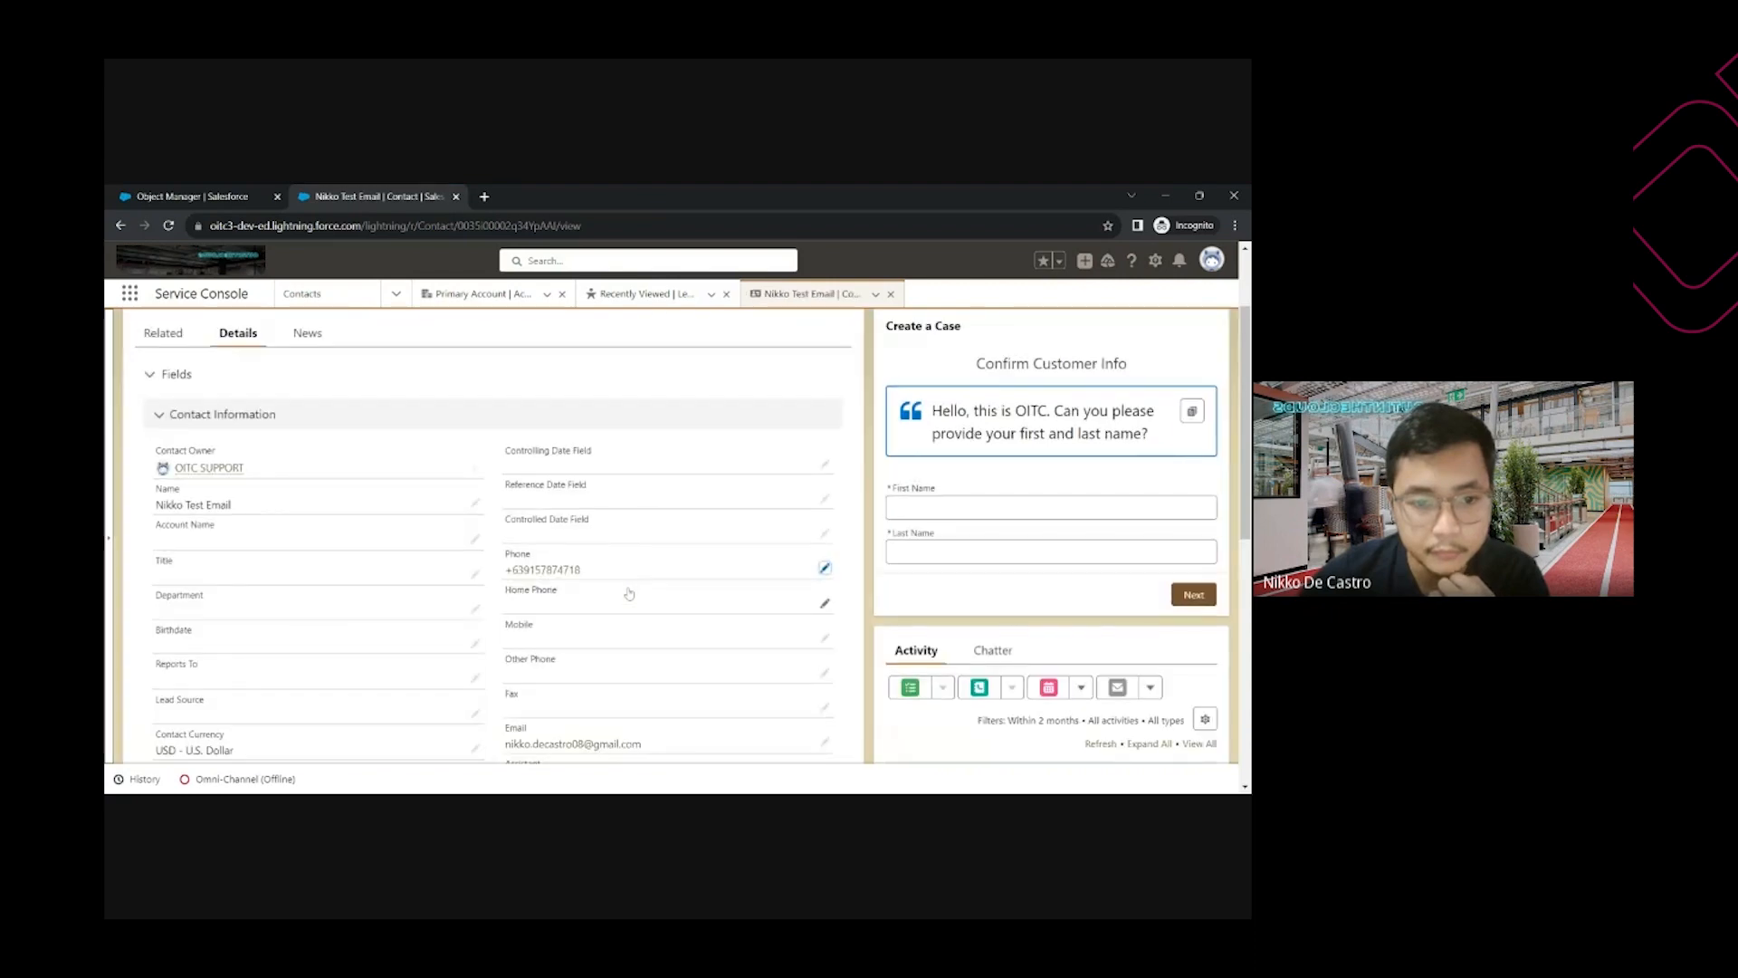
Change the phone prefix to +61 and save, confirming the rule rejects it
left_click(824, 569)
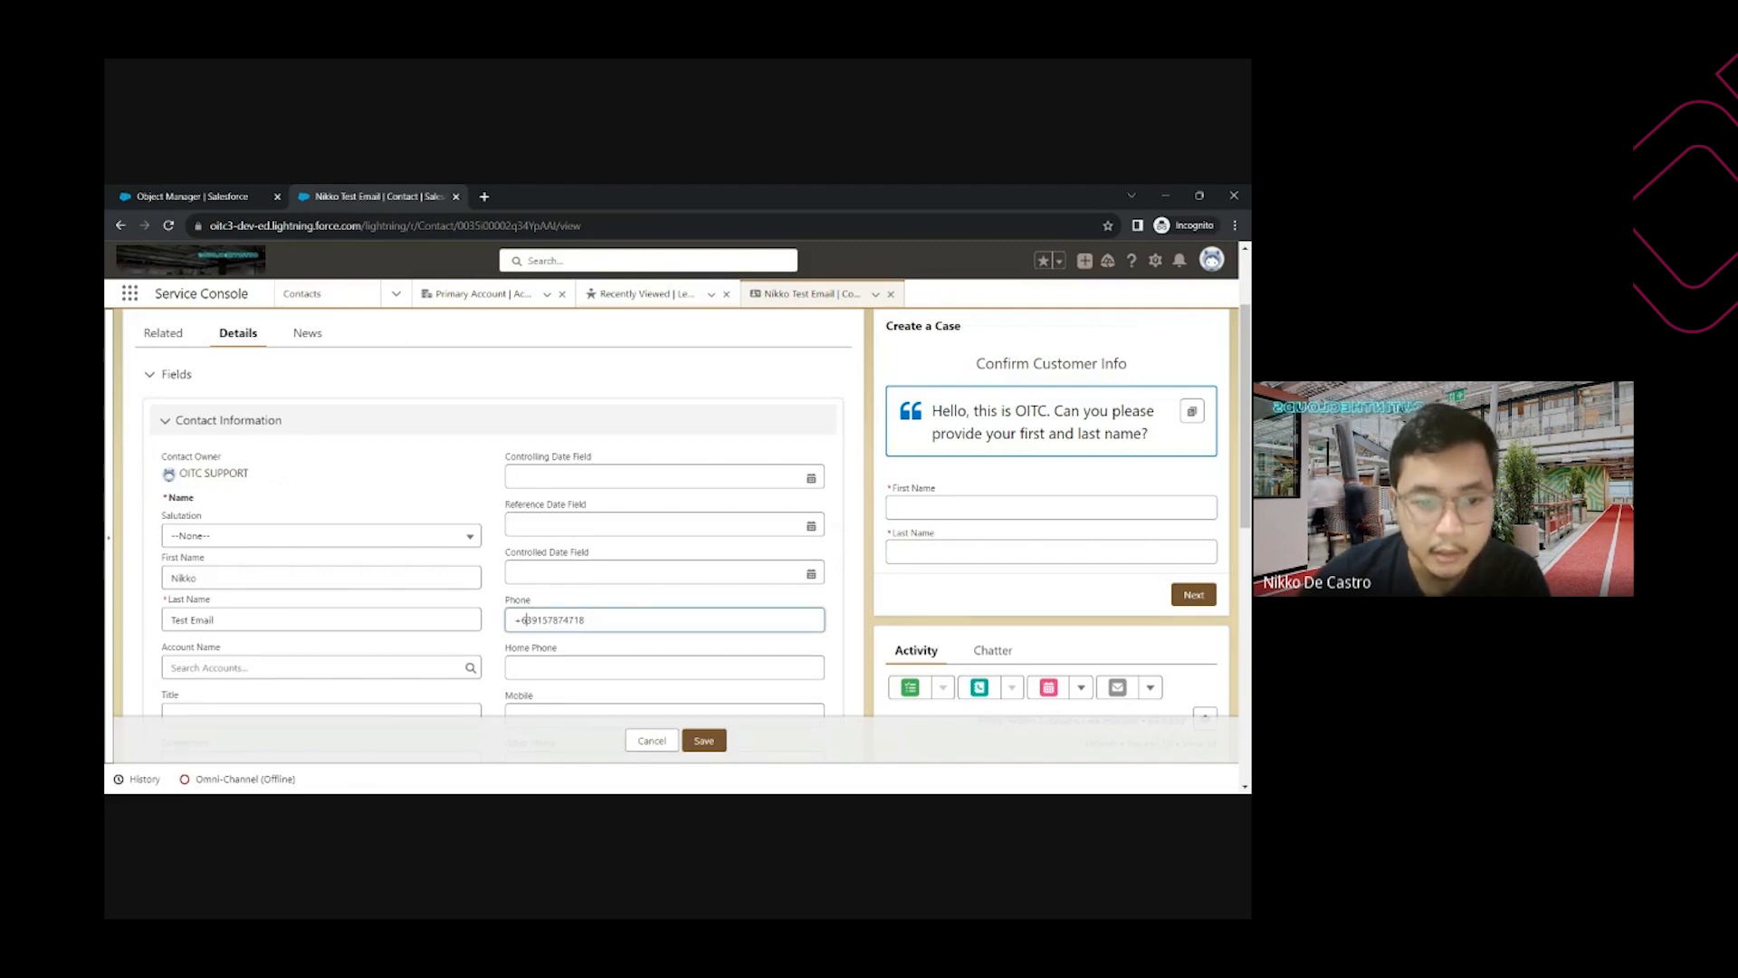
key("Delete")
type("1")
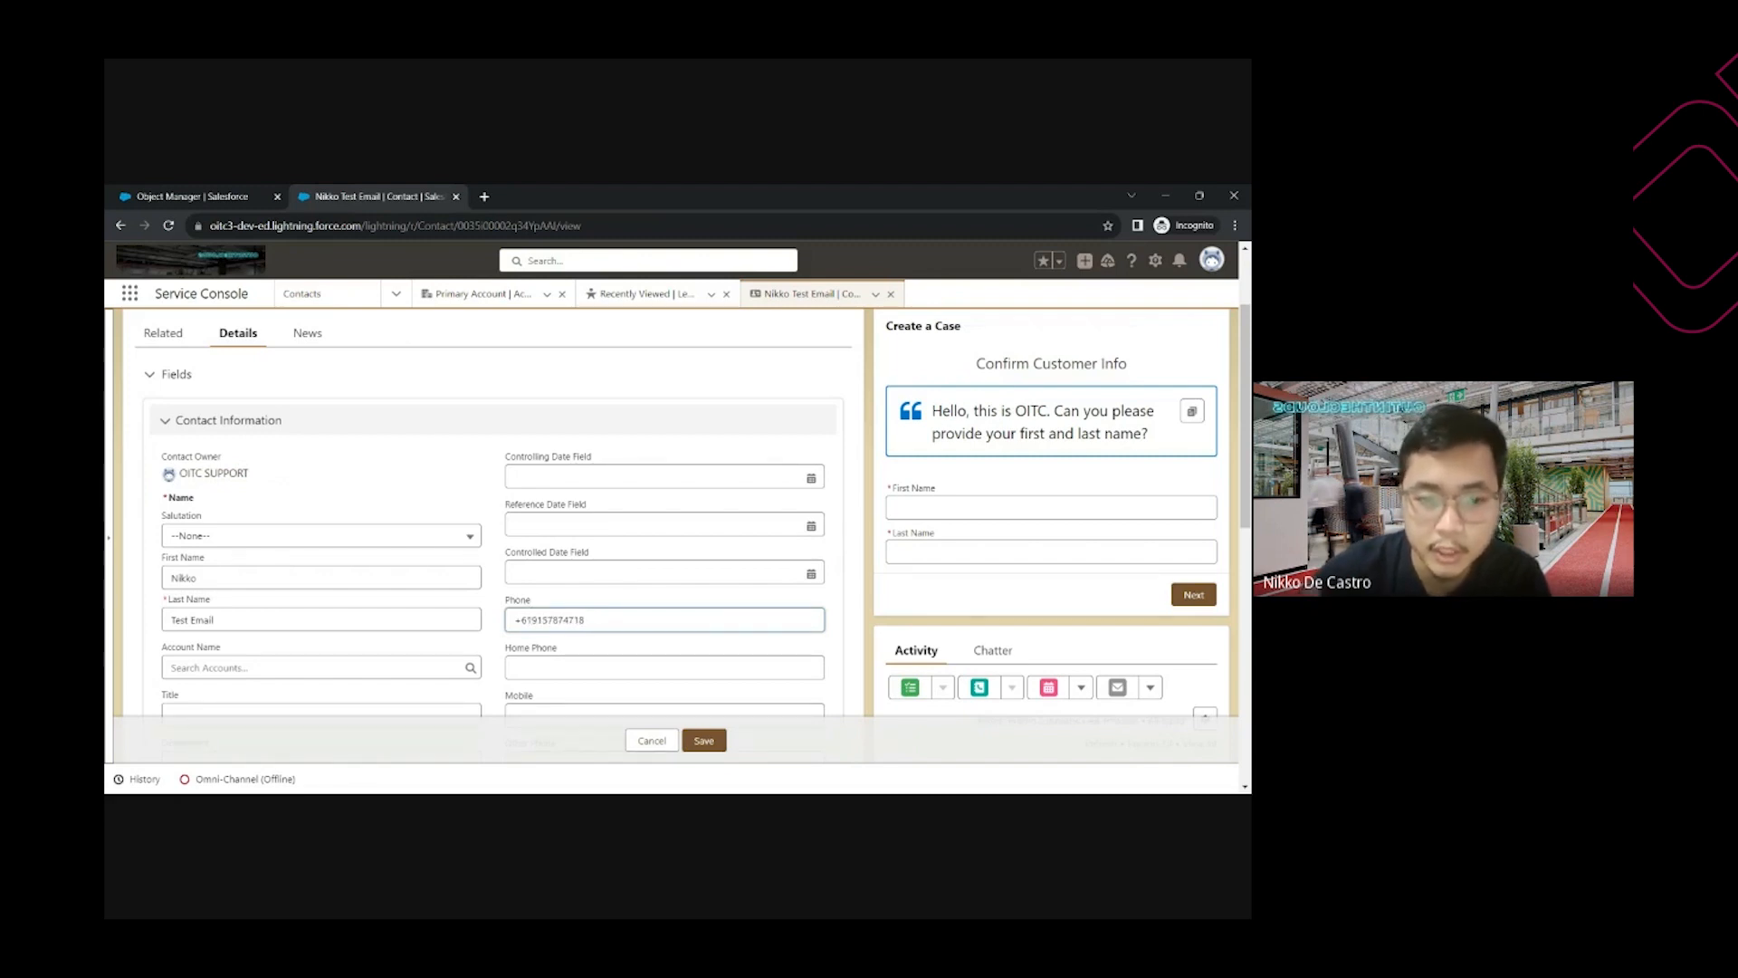
left_click(705, 744)
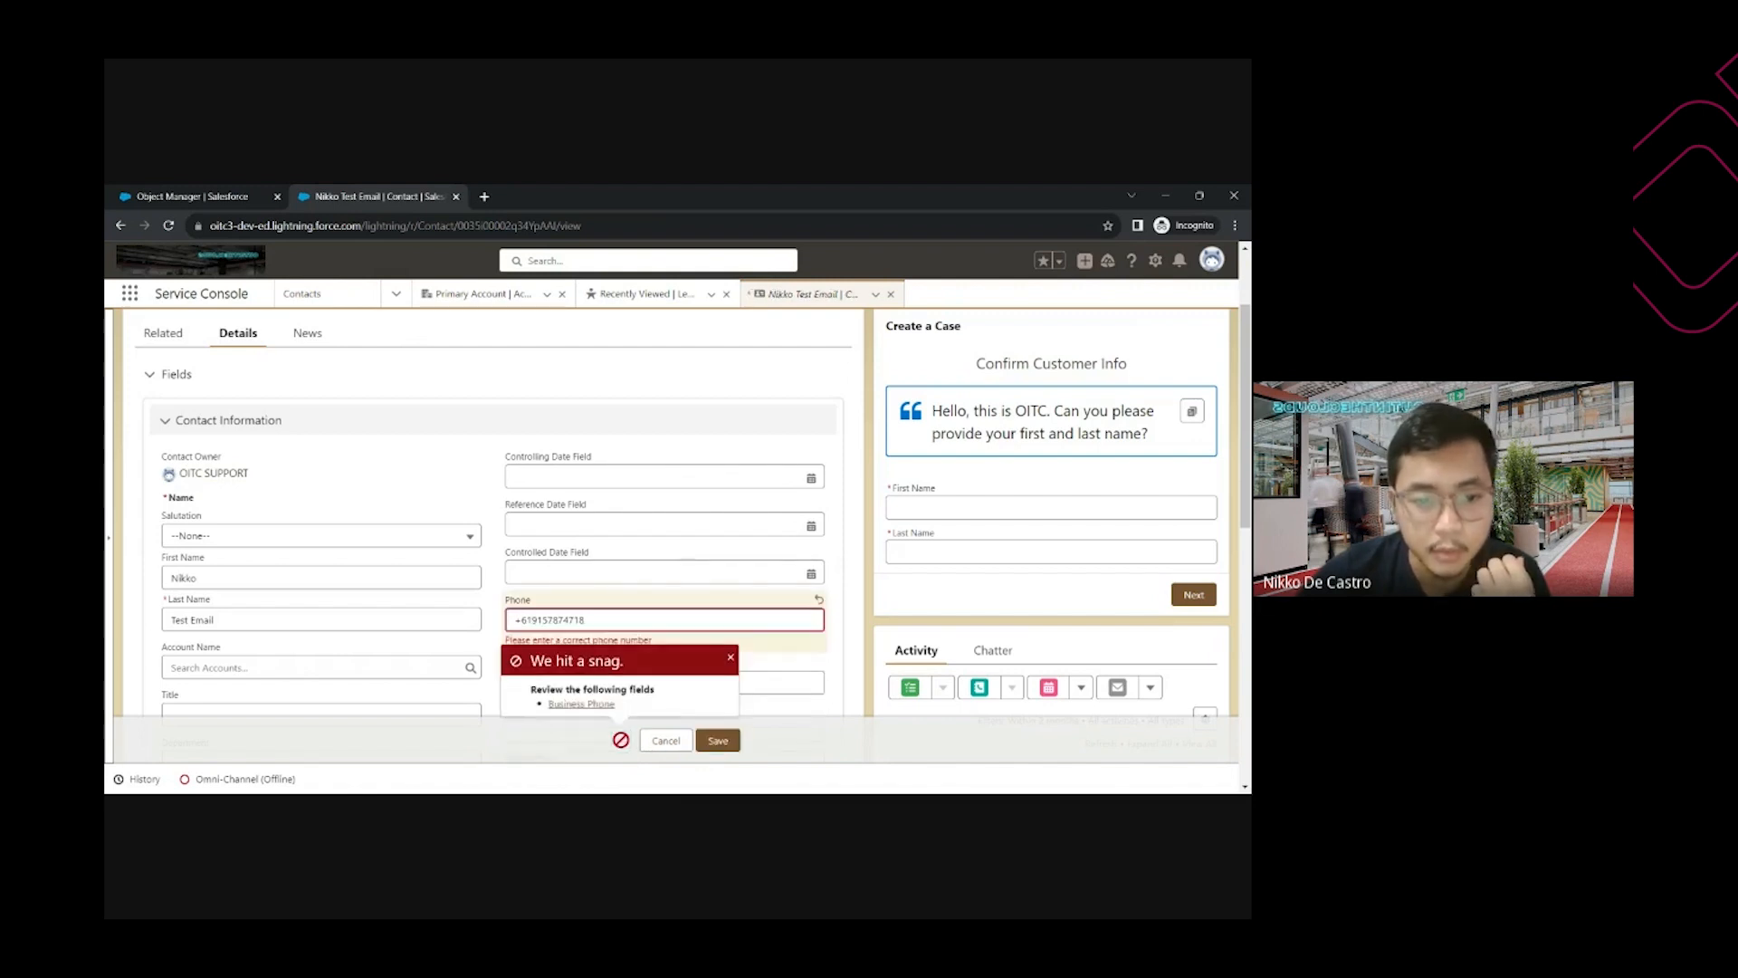
left_click(731, 659)
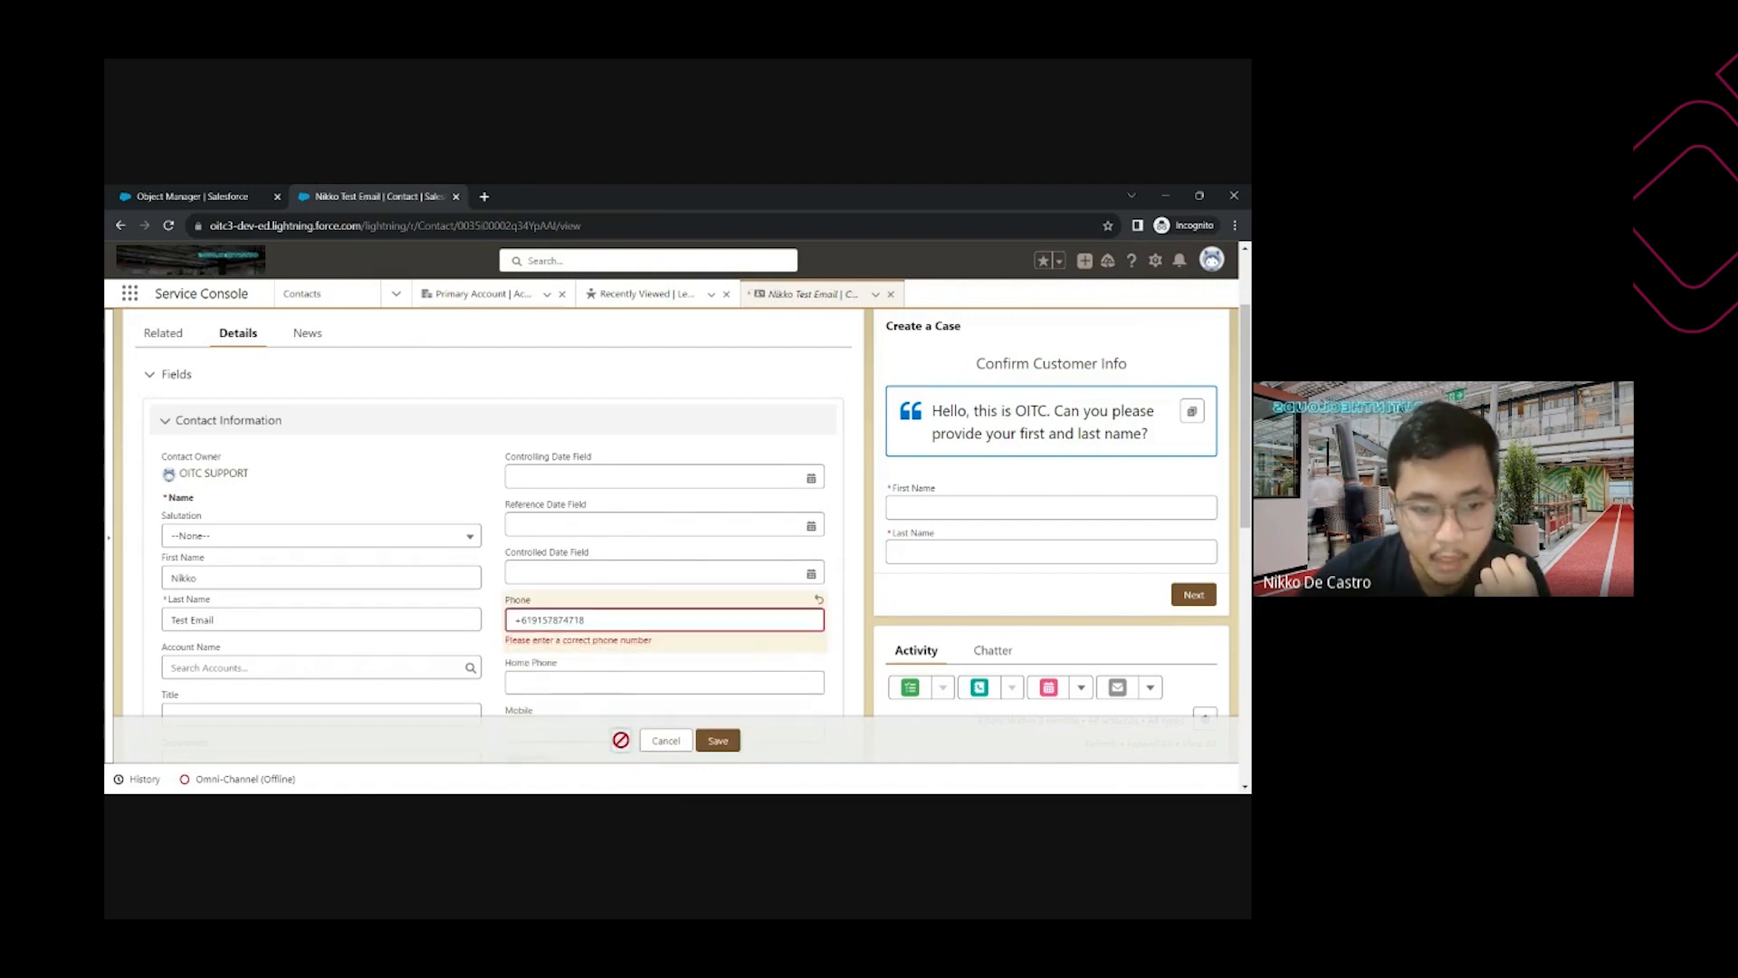
Restore +63 with an extra digit and save, confirming the too-long number is rejected
left_click_drag(652, 640, 505, 640)
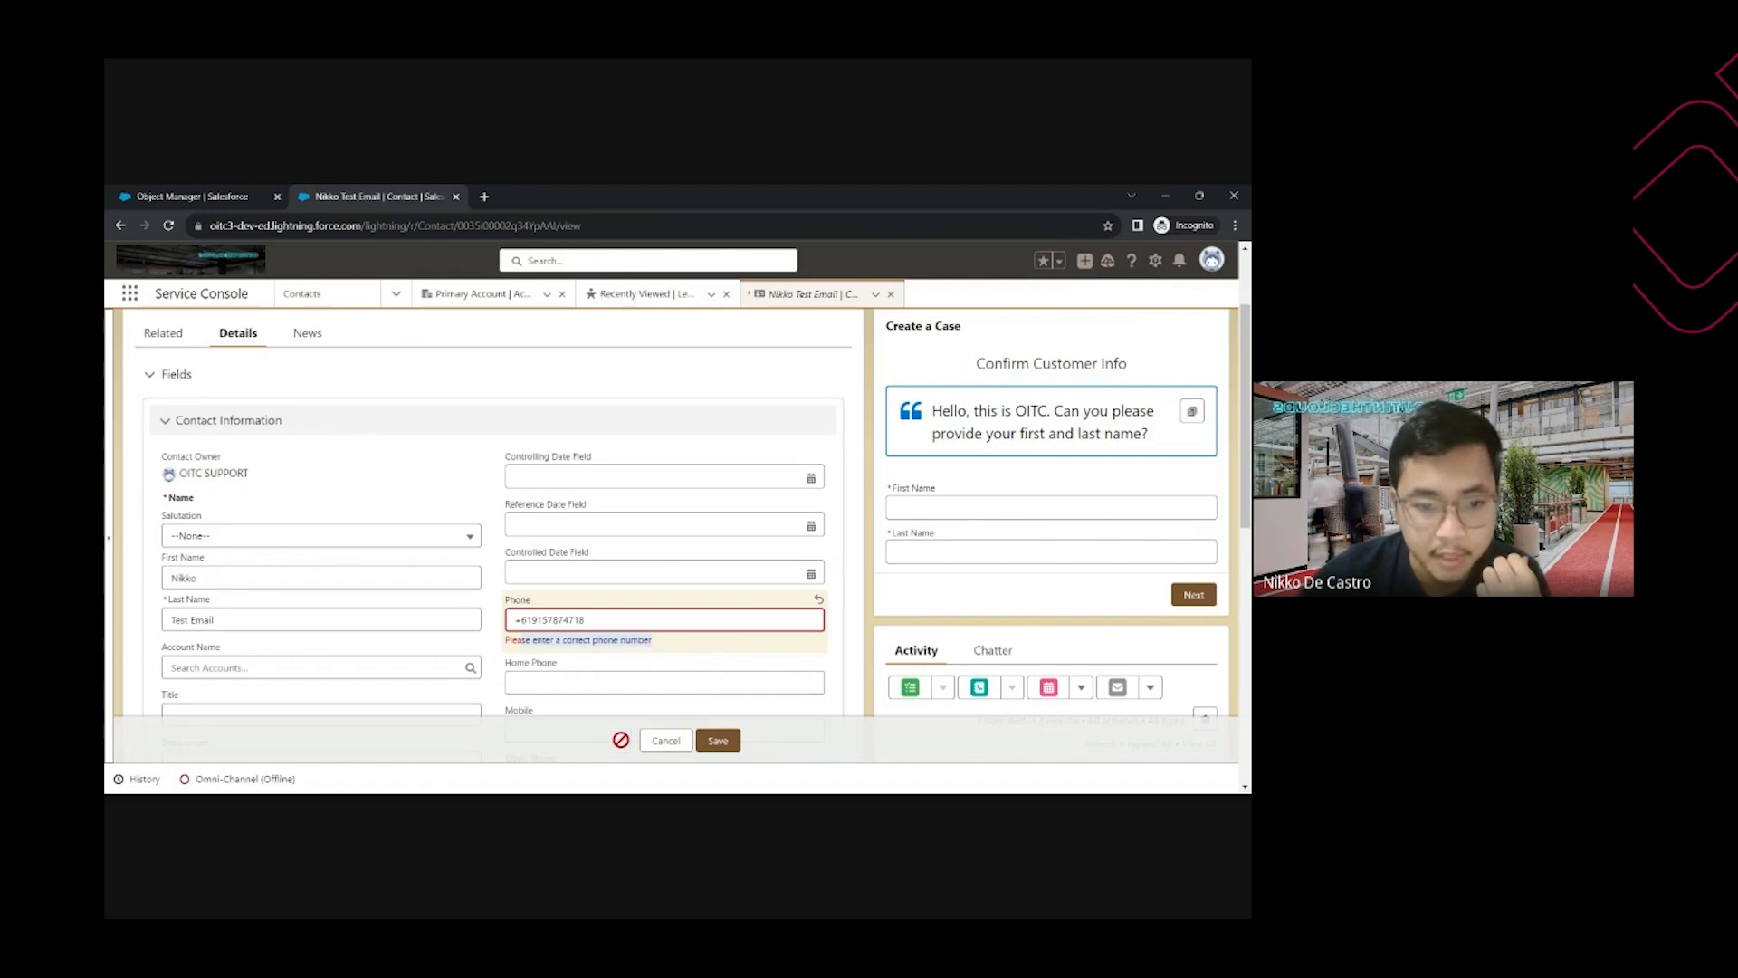
left_click(532, 620)
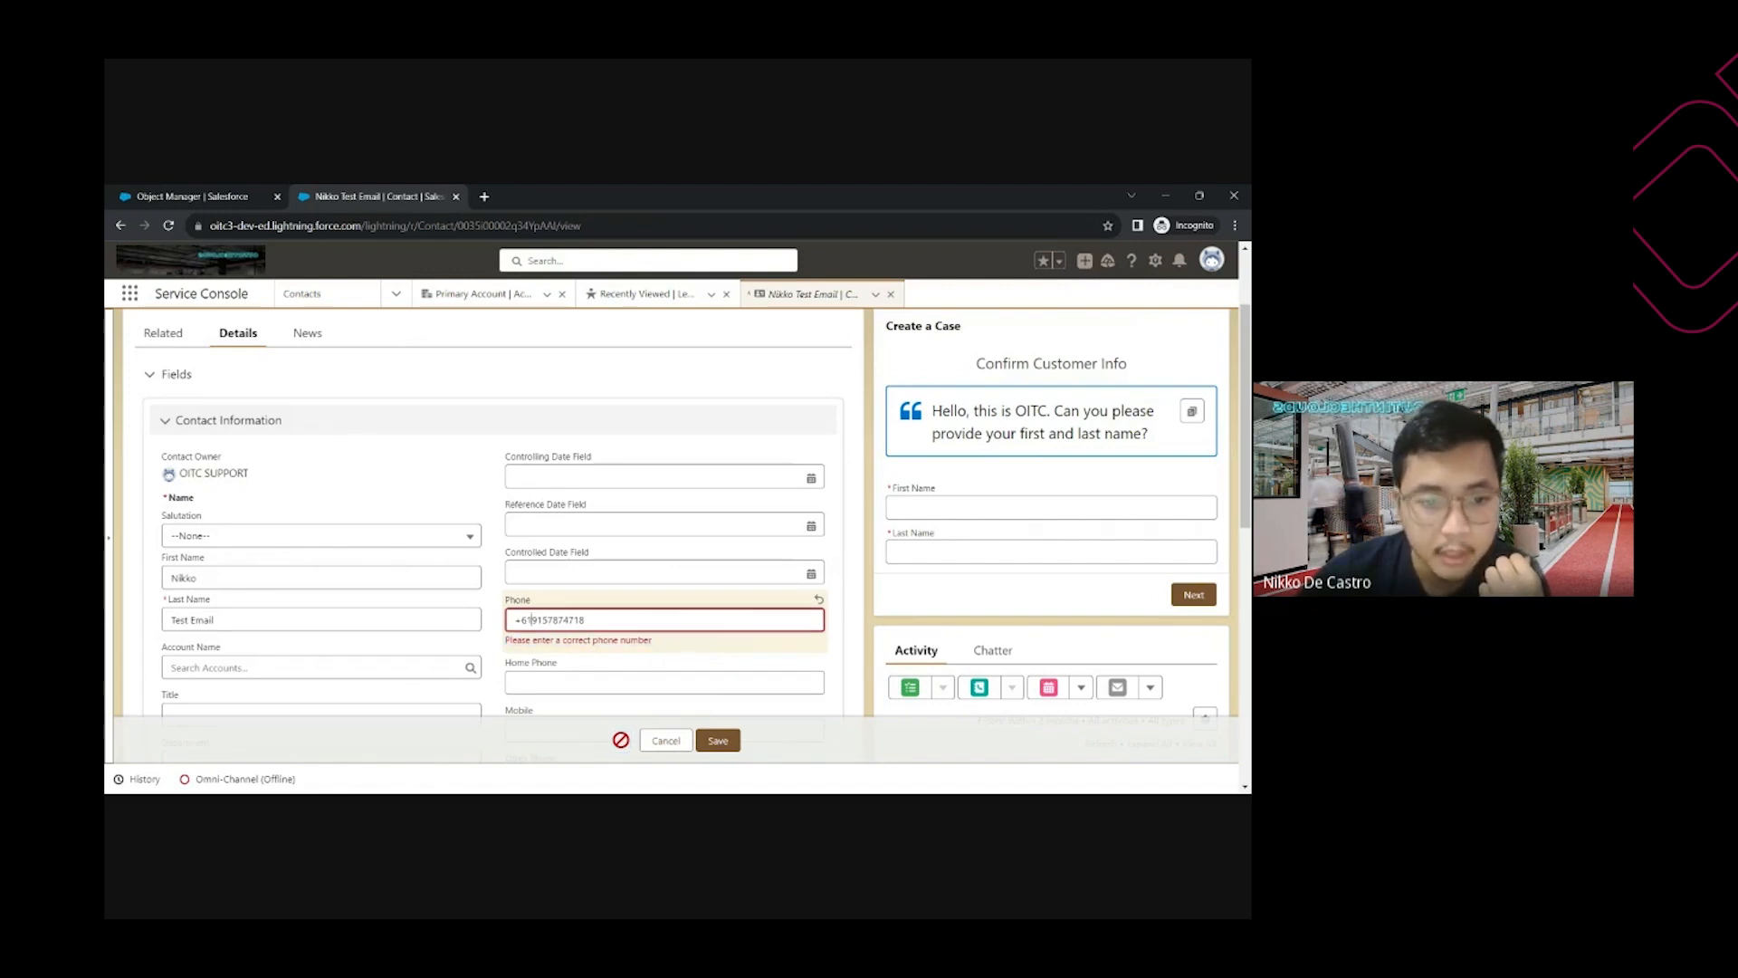
key("BackSpace")
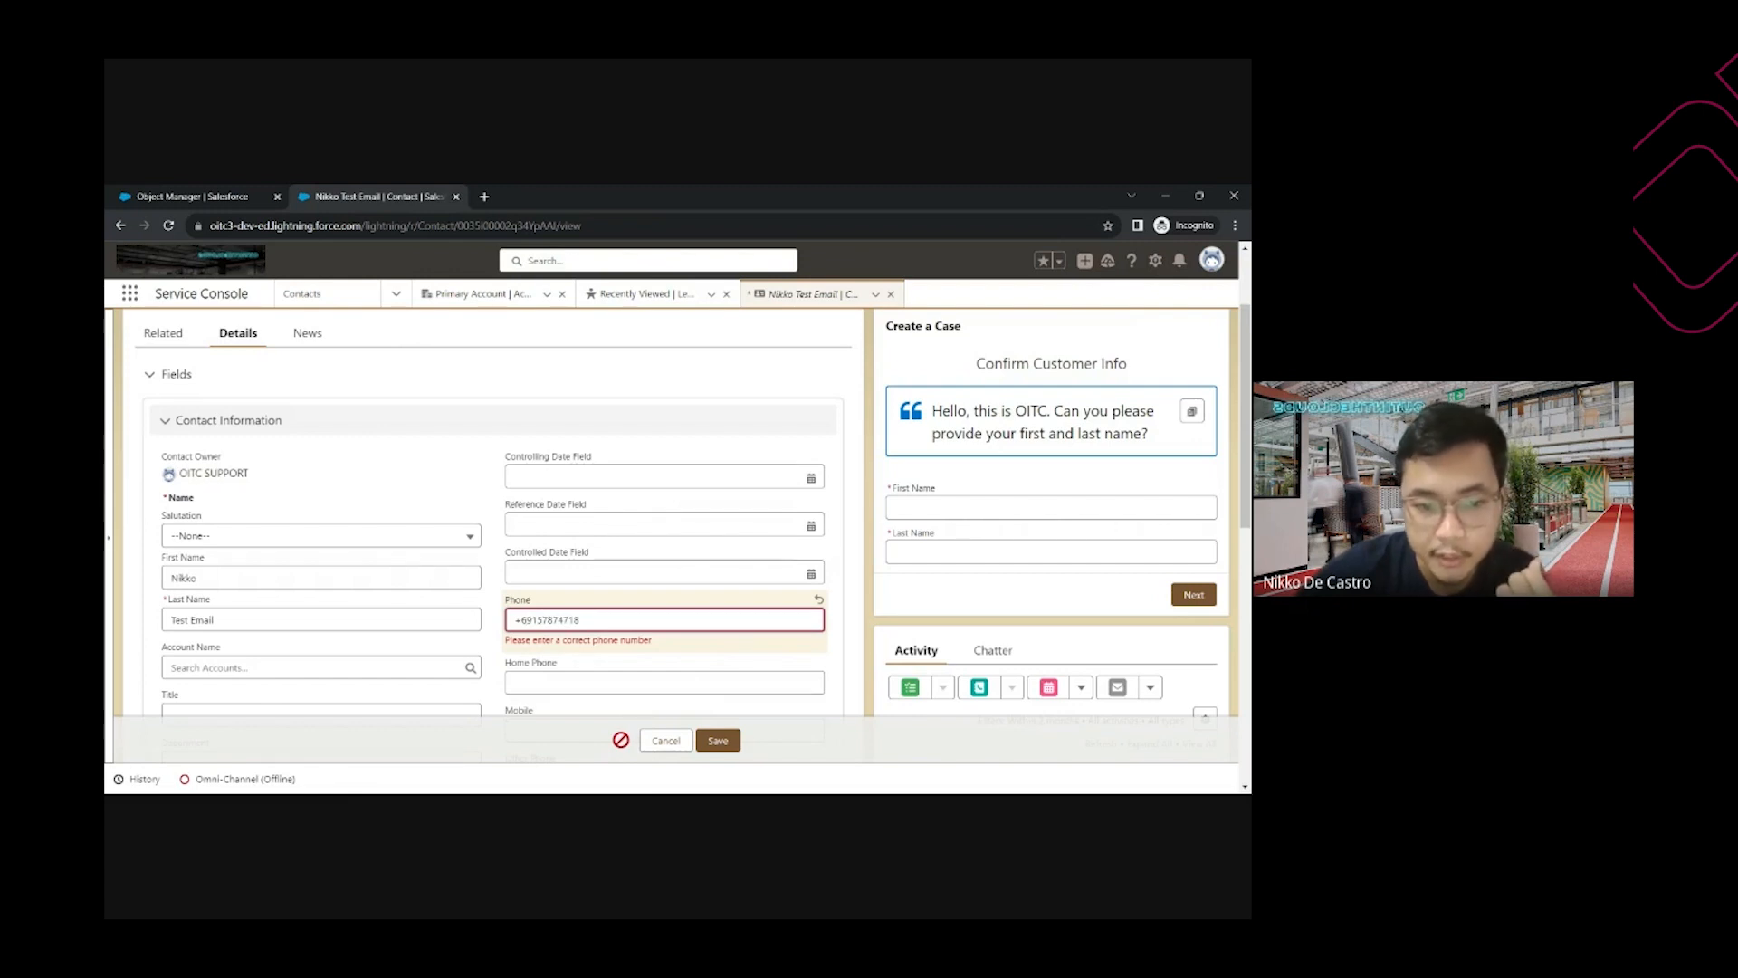
type("39")
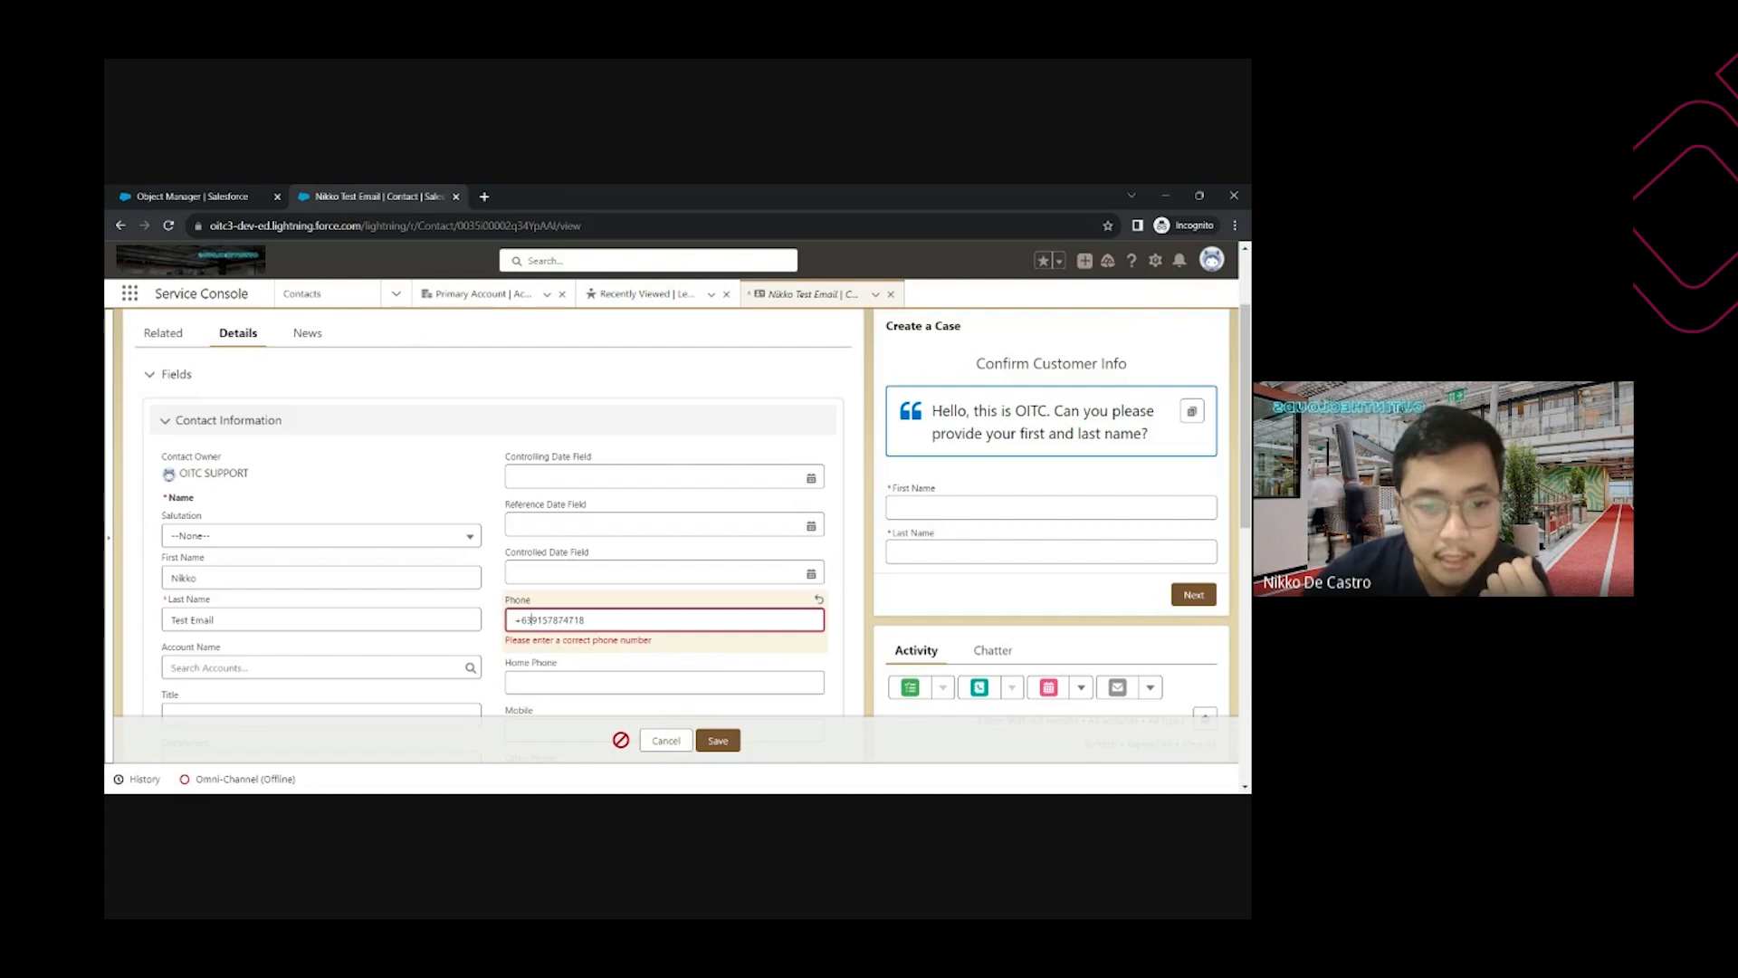
type("1")
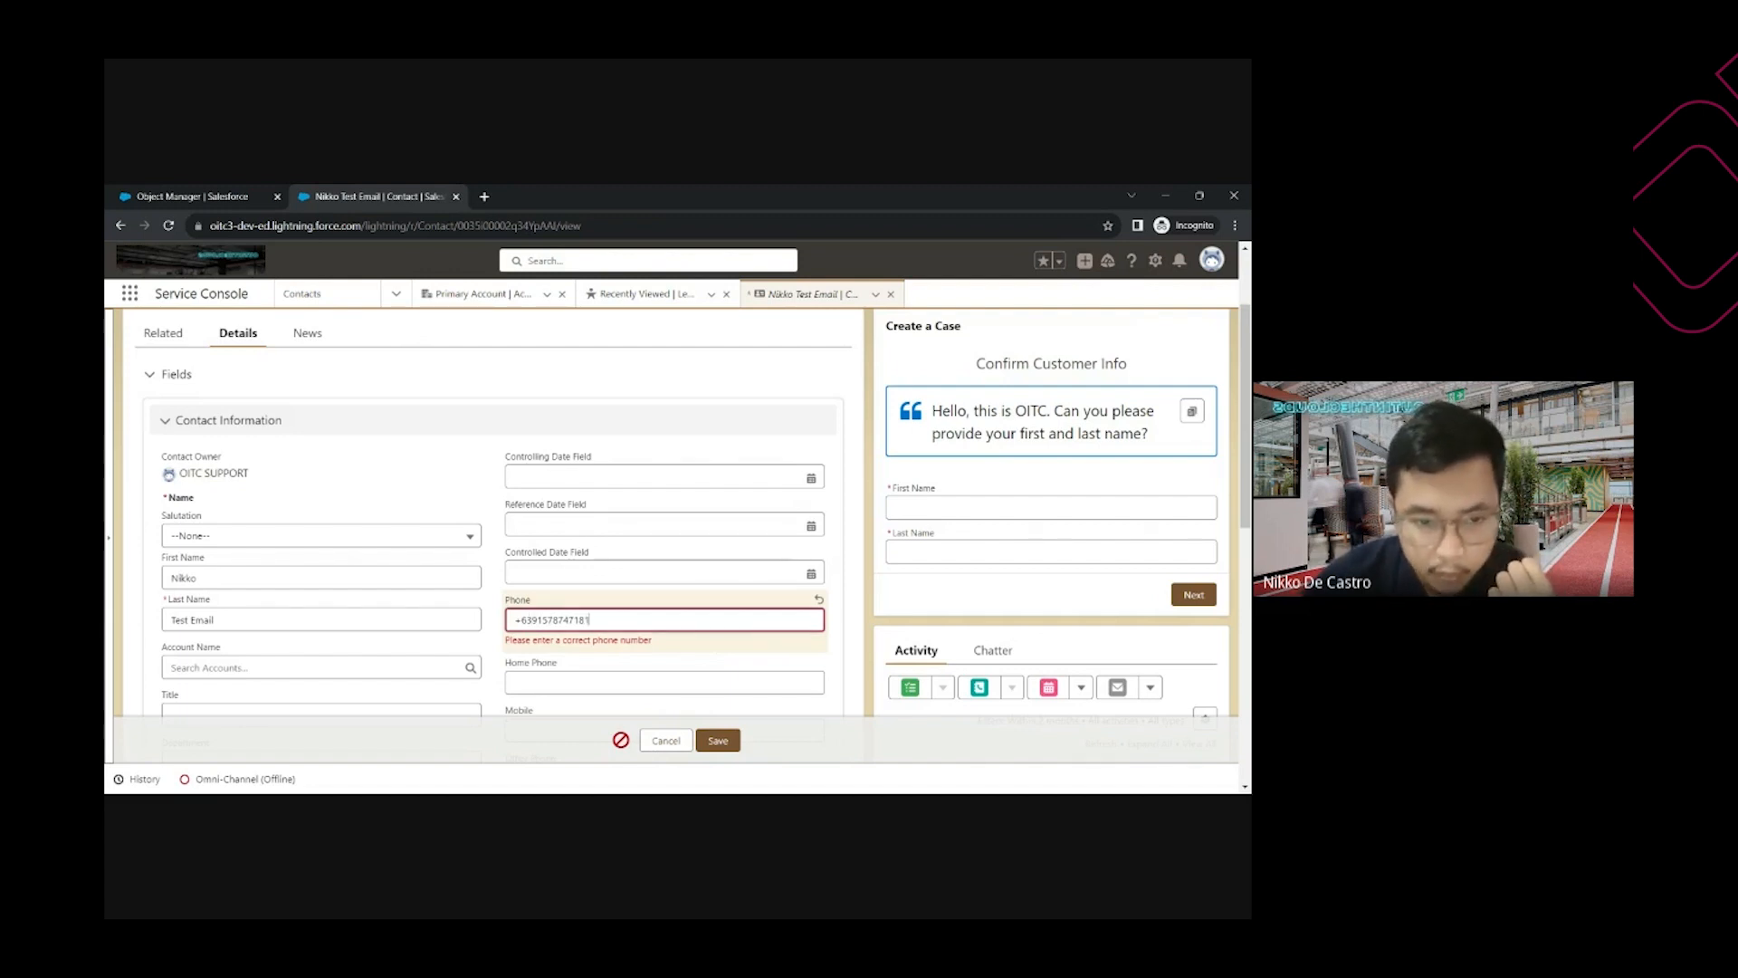
left_click(718, 741)
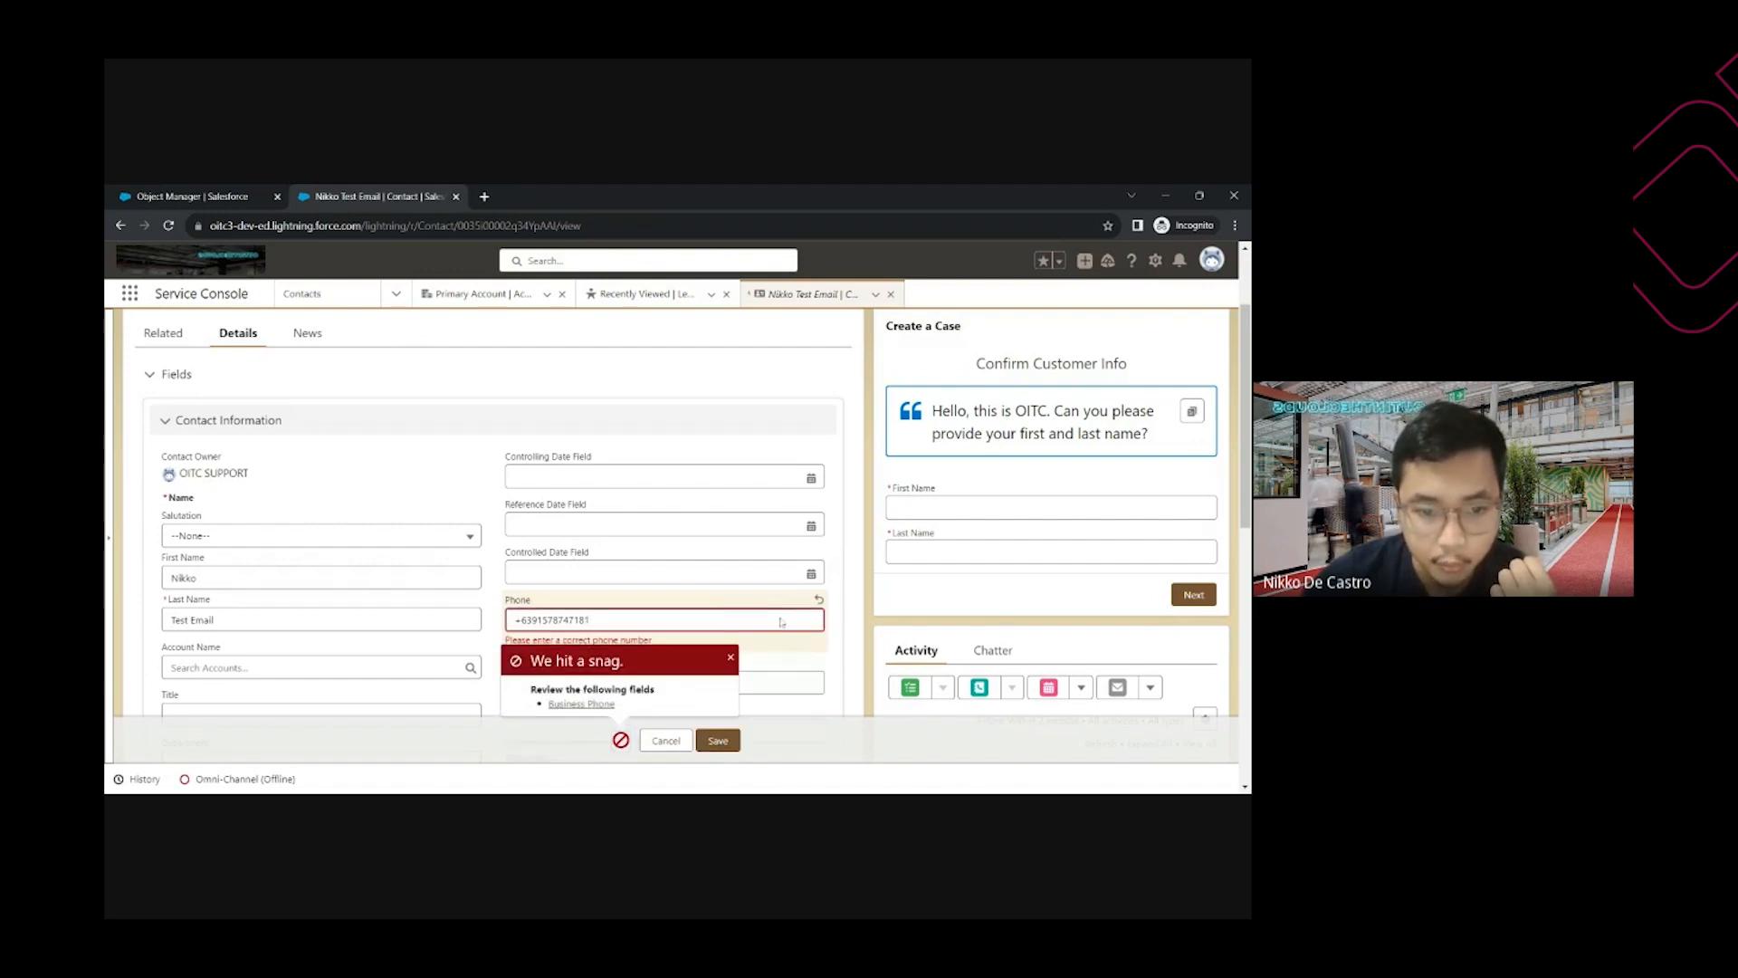
left_click(731, 659)
Delete the extra phone digit and go back to the Enter_Correct_Phone_Numbers rule details
key("BackSpace")
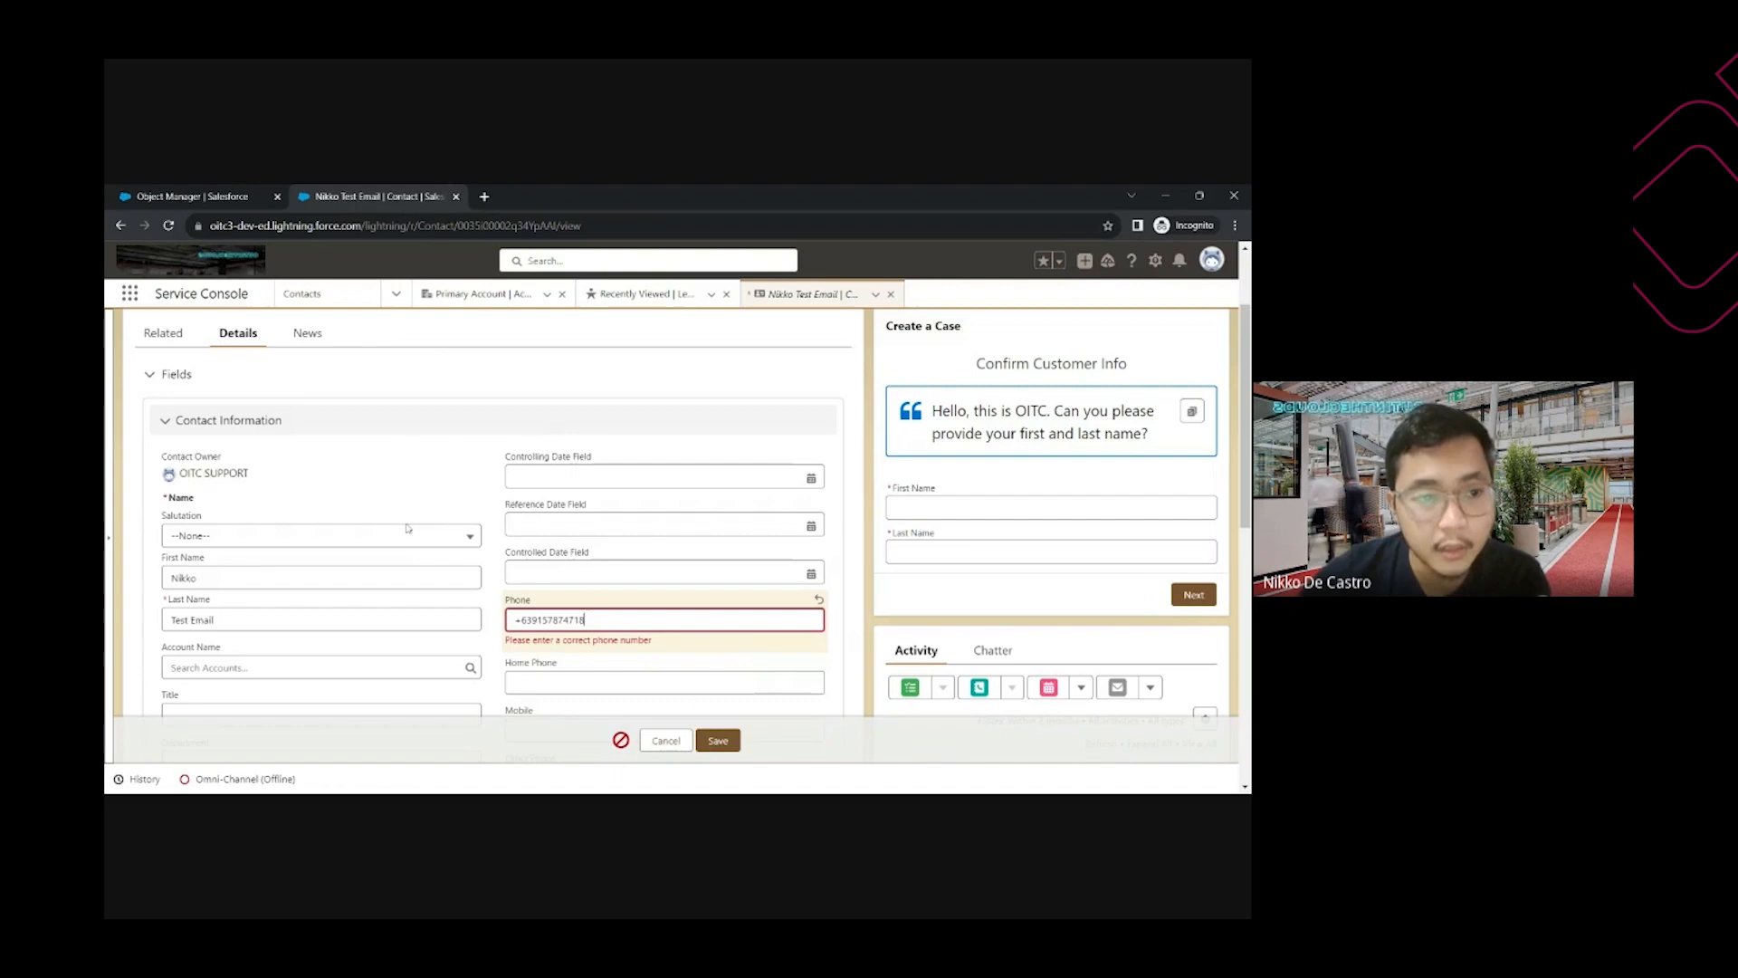
left_click(586, 619)
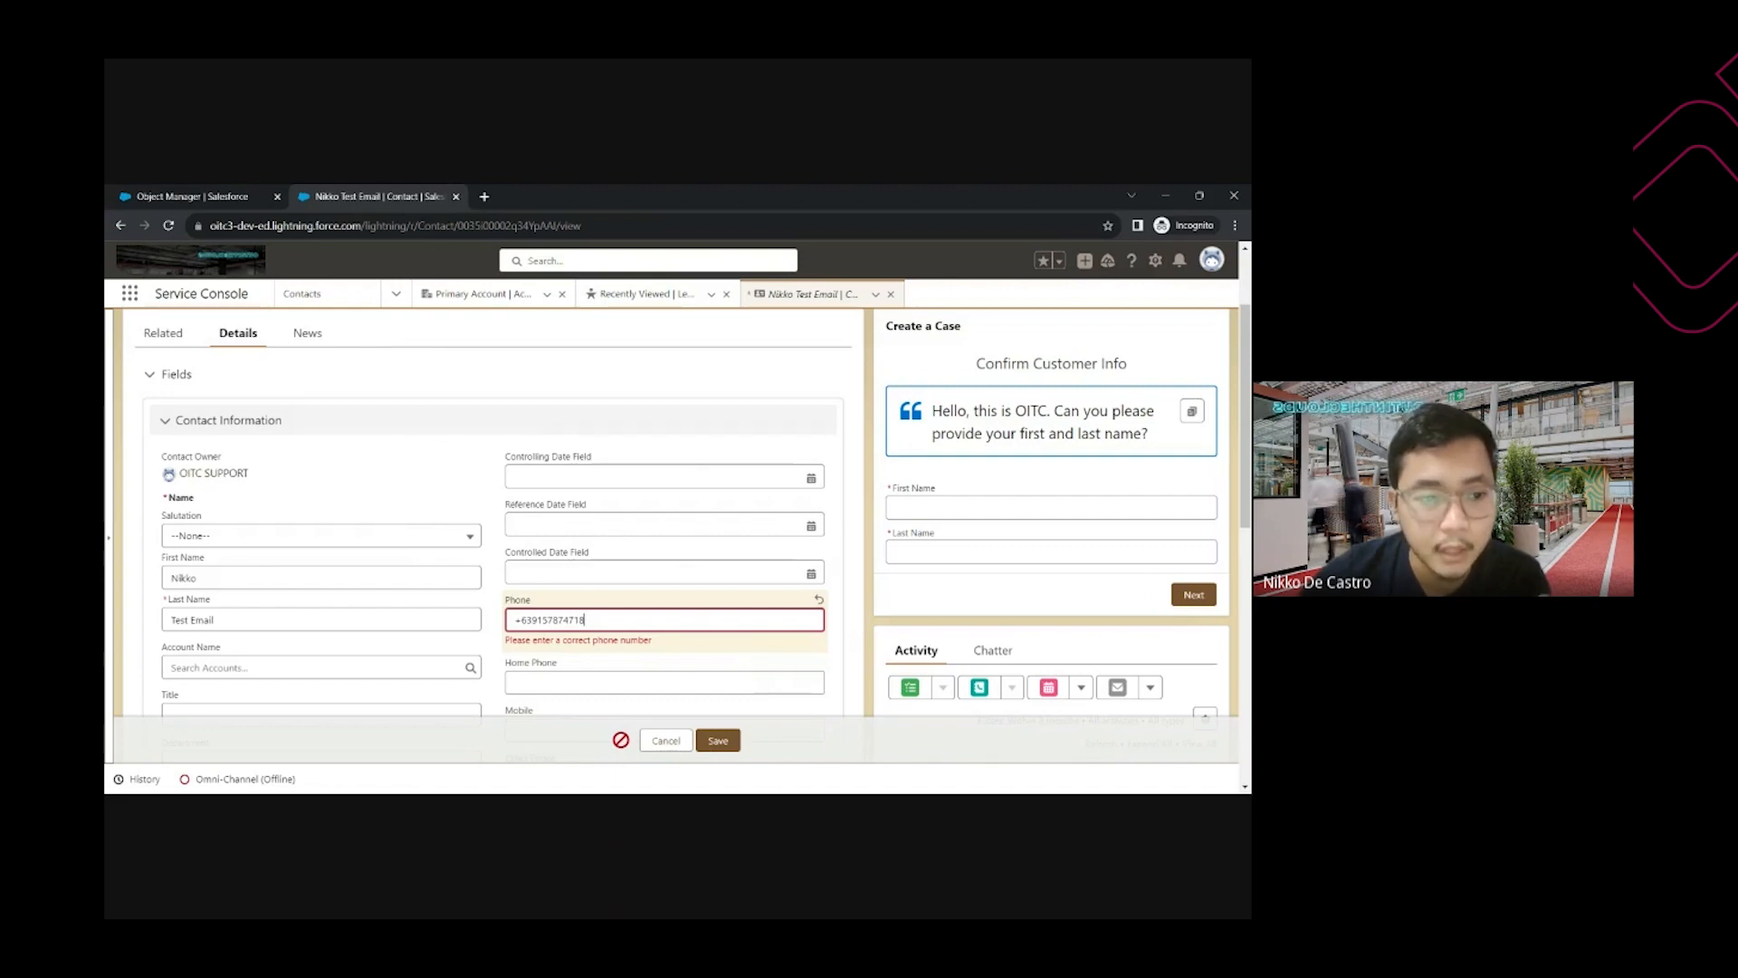
scroll(585, 619, "down", 2)
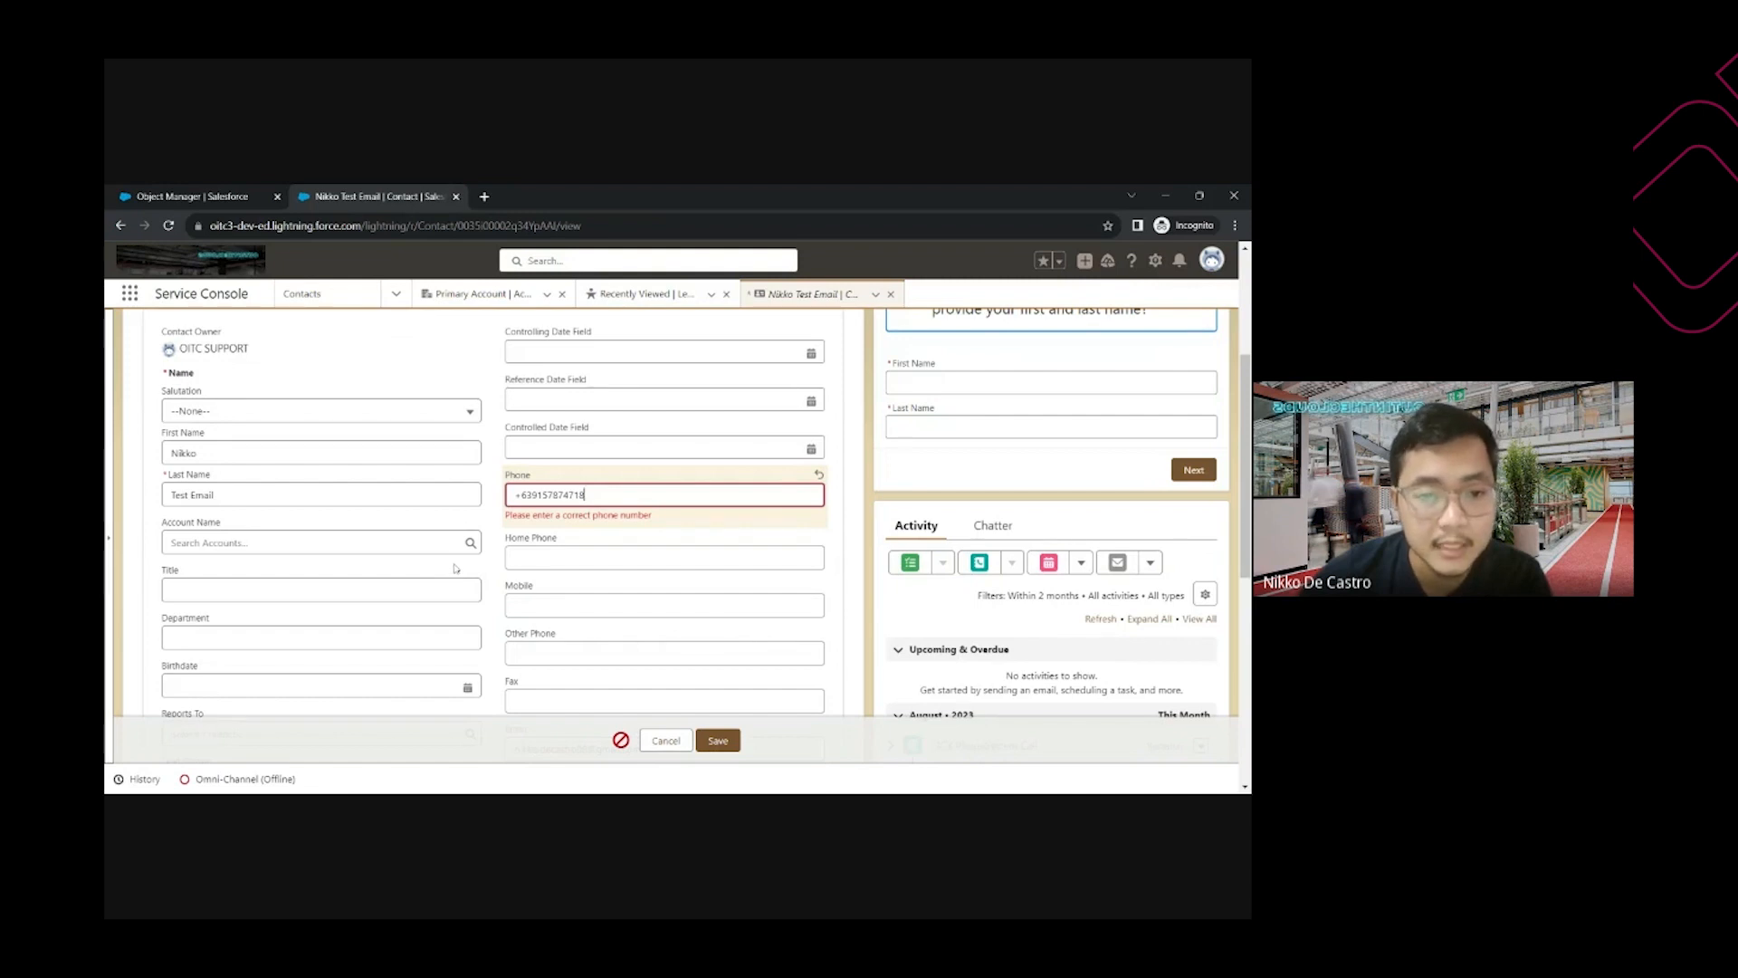
scroll(273, 320, "up", 4)
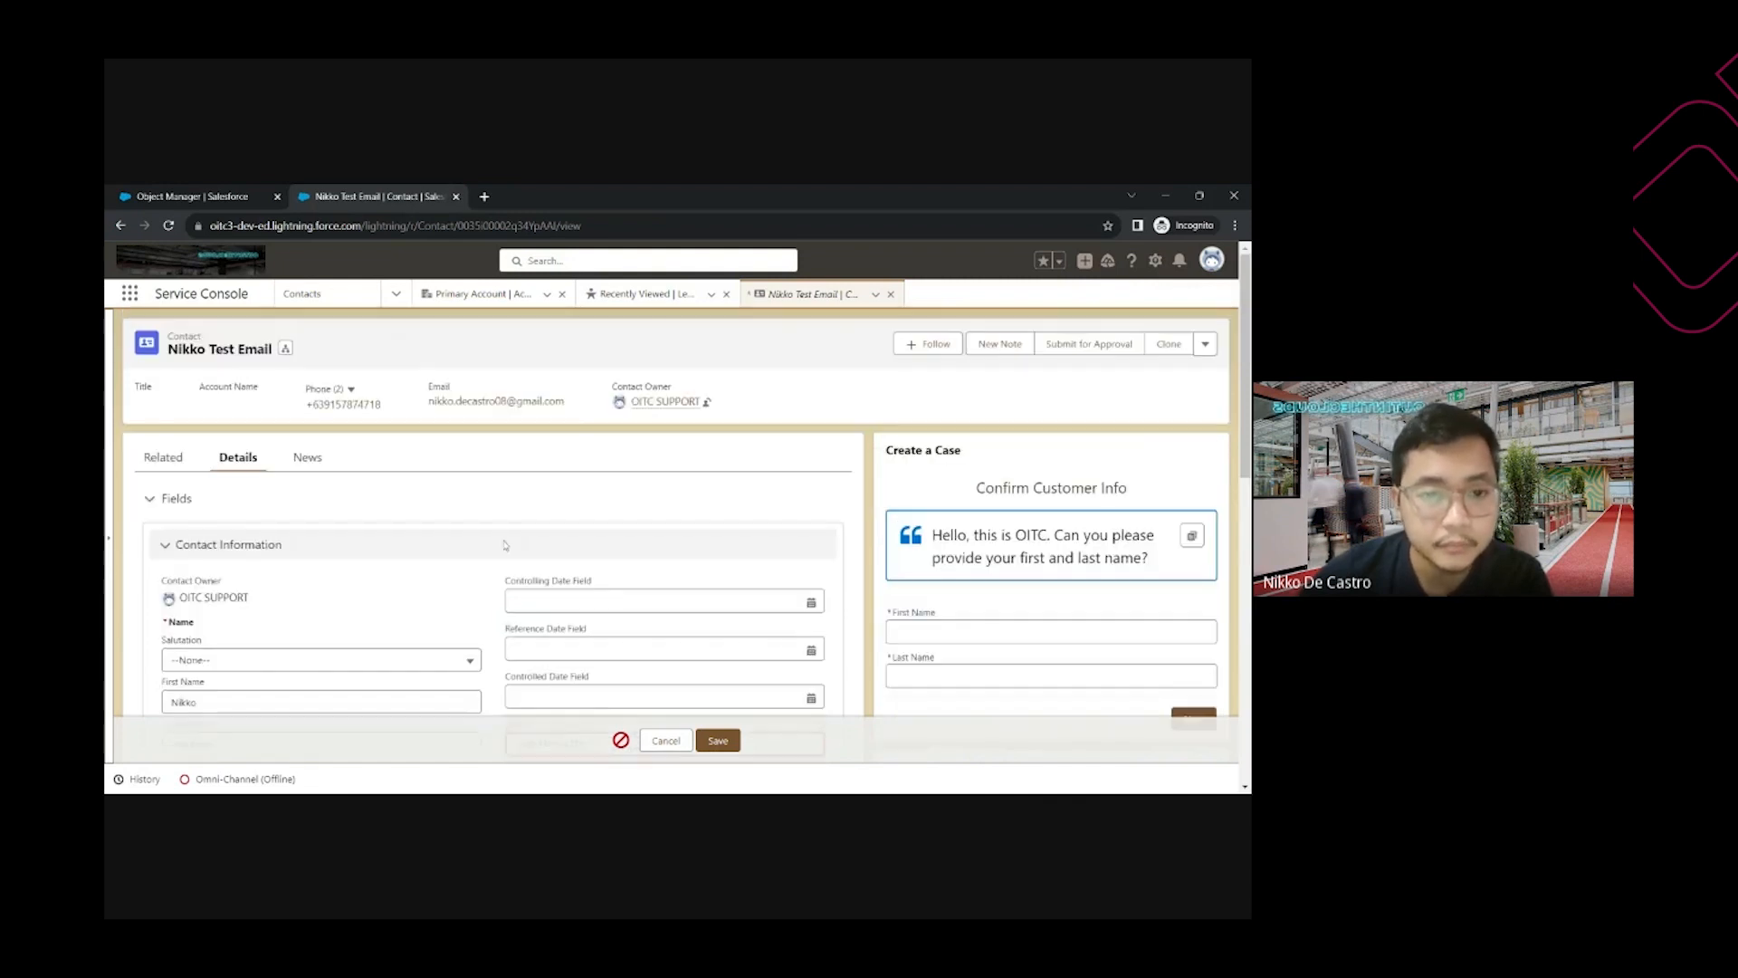
left_click(193, 196)
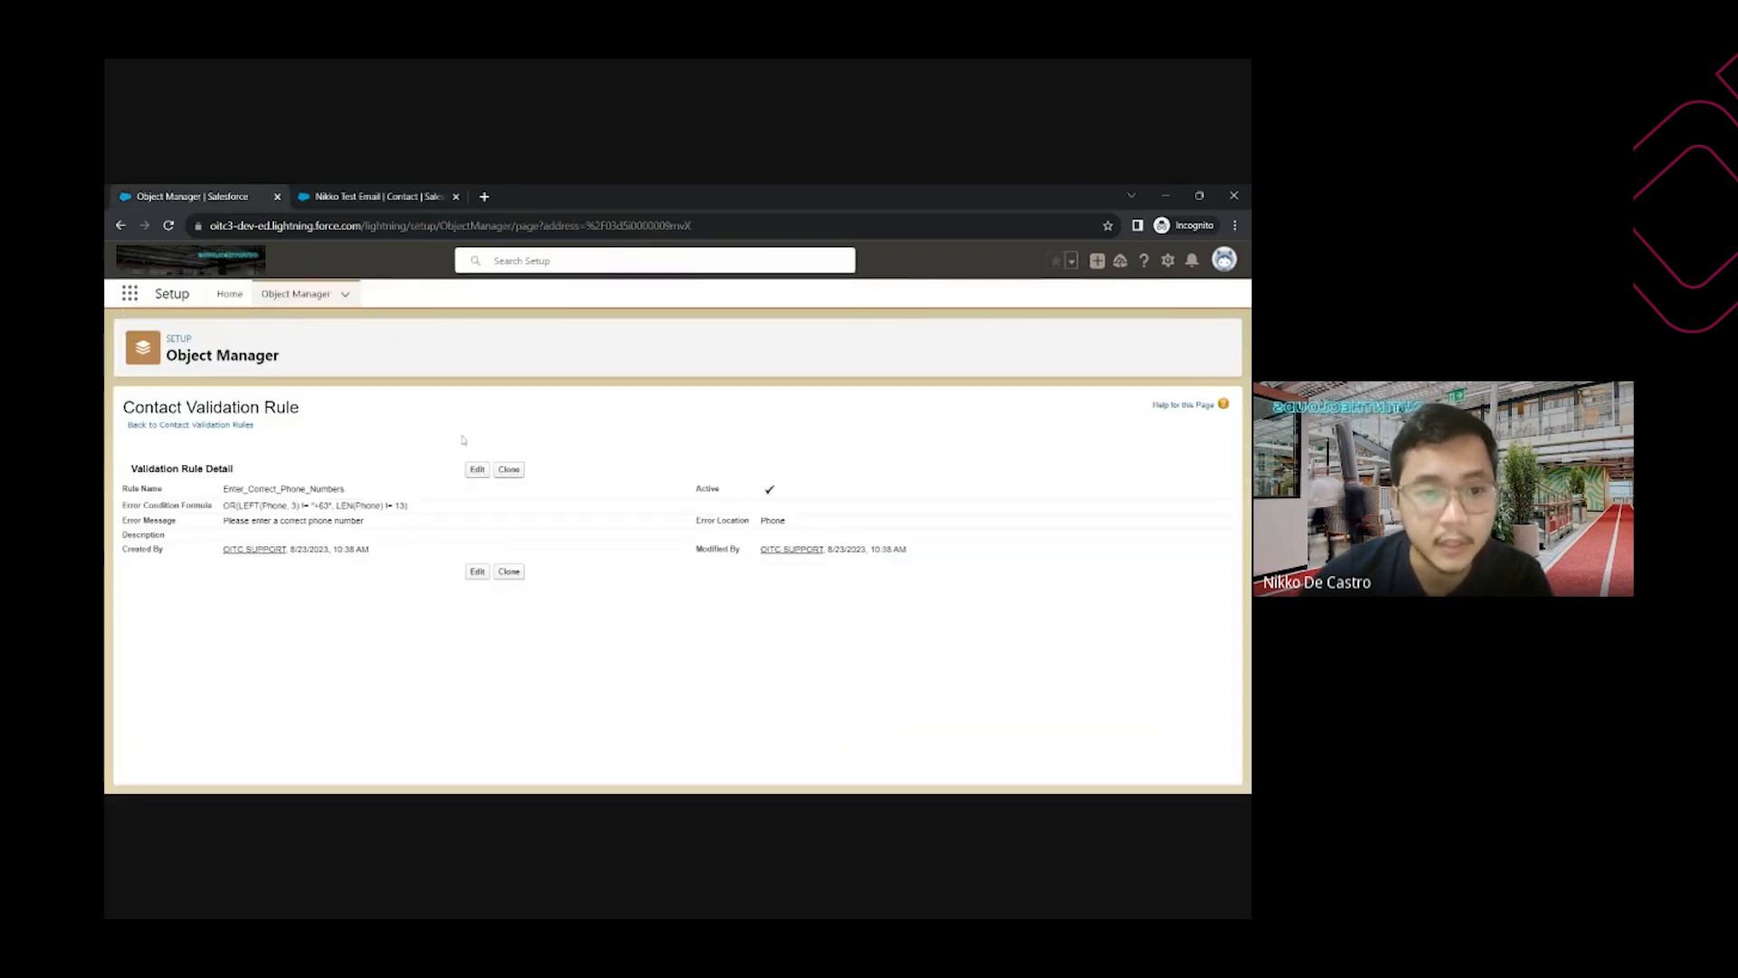